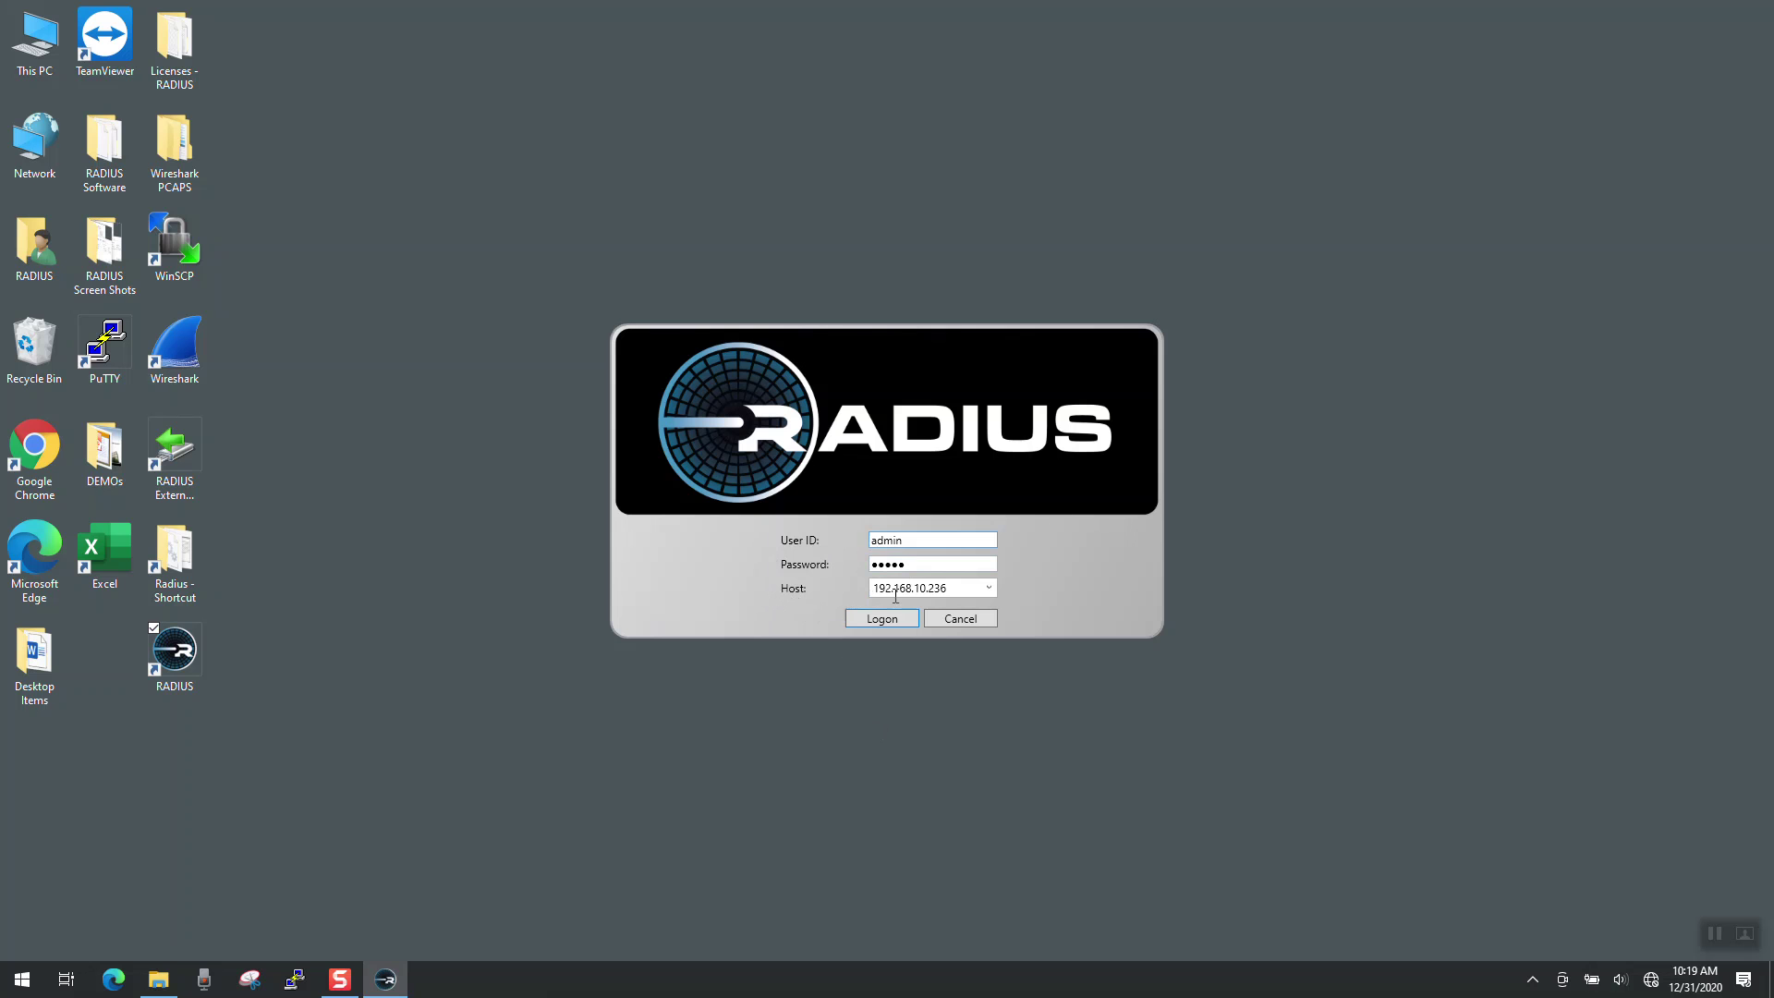
- Log on to the RADIUS host 192.168.10.236 with the prefilled credentials
{"action": "left_click", "coordinate": [910, 591]}
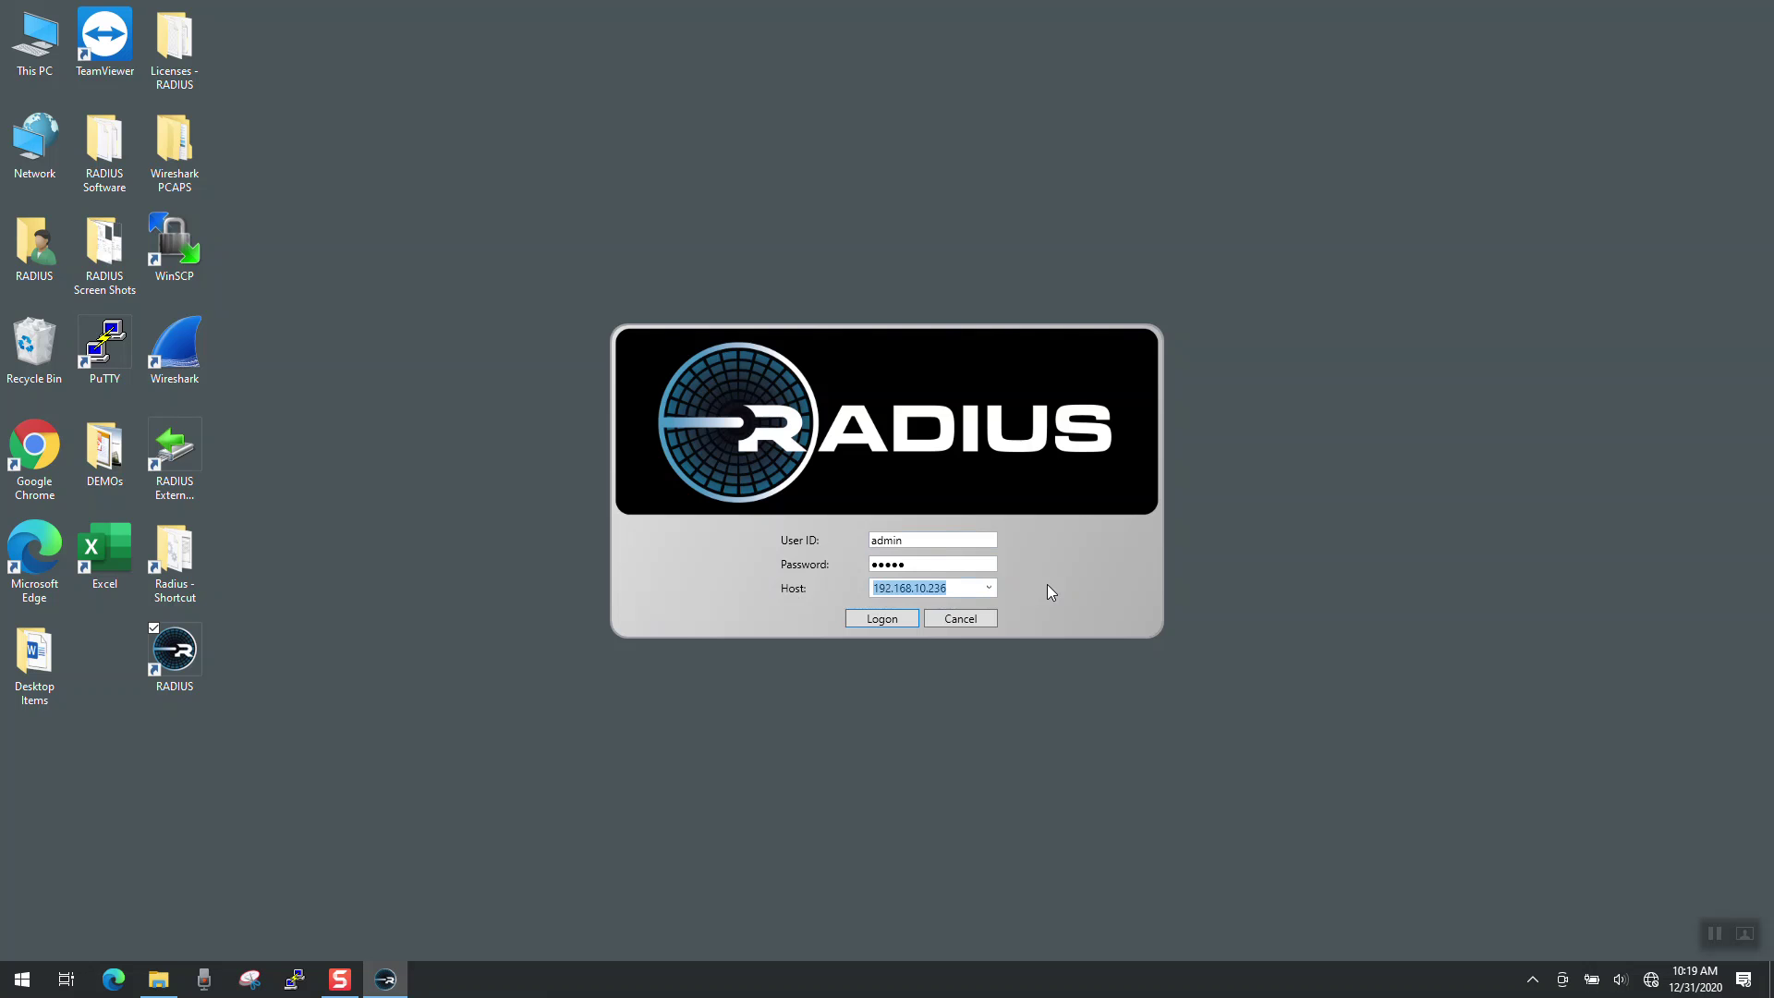
{"action": "left_click", "coordinate": [879, 619]}
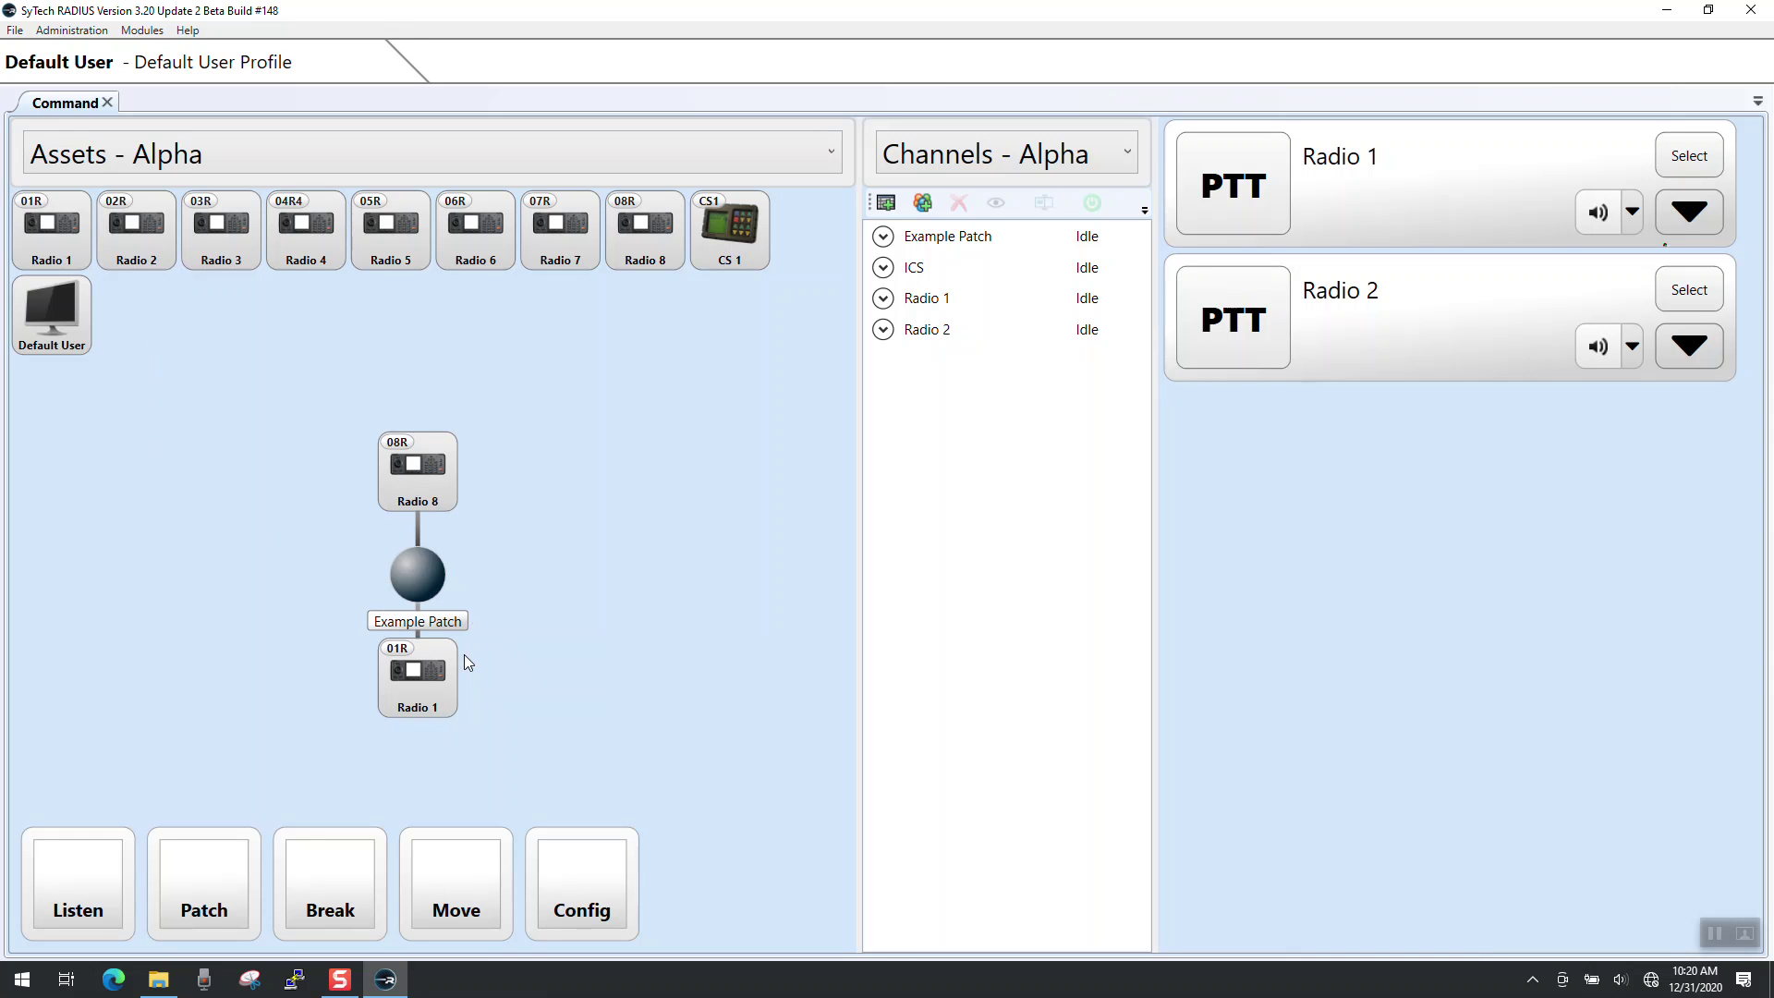
- Examine which members belong to the Radio 1 and Radio 2 channels in the channel list, and collapse them again
{"action": "left_click", "coordinate": [407, 487]}
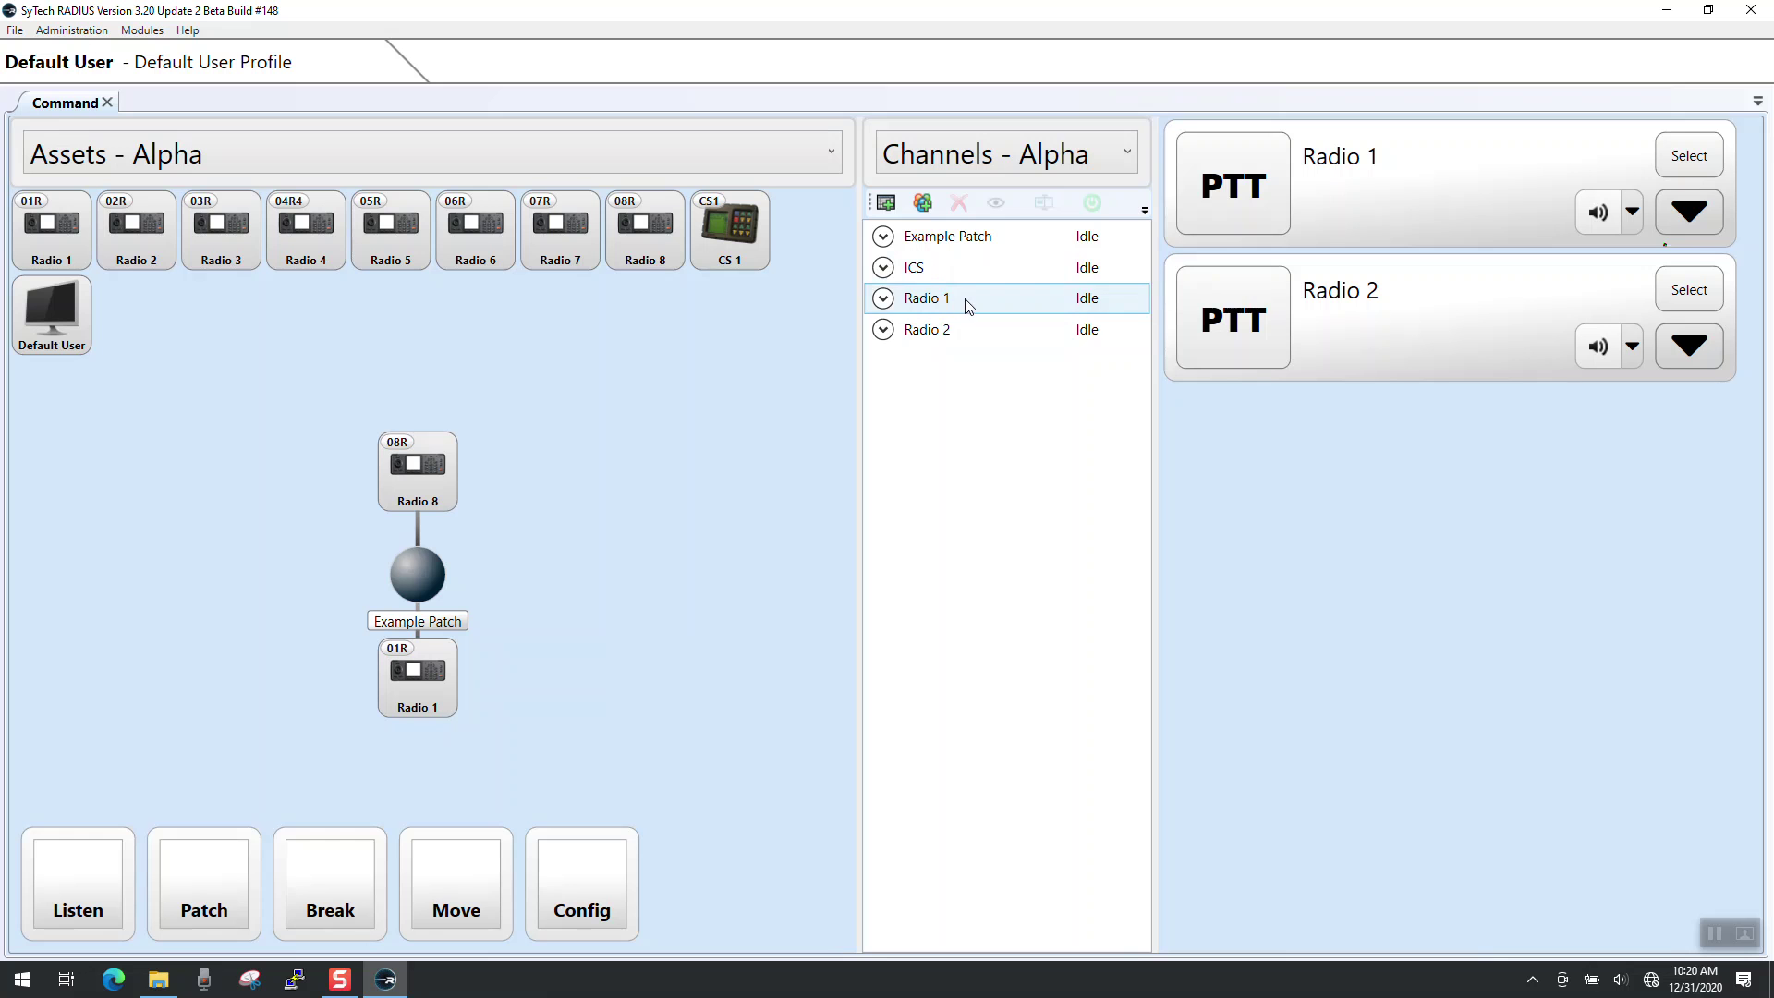
{"action": "left_click", "coordinate": [884, 299]}
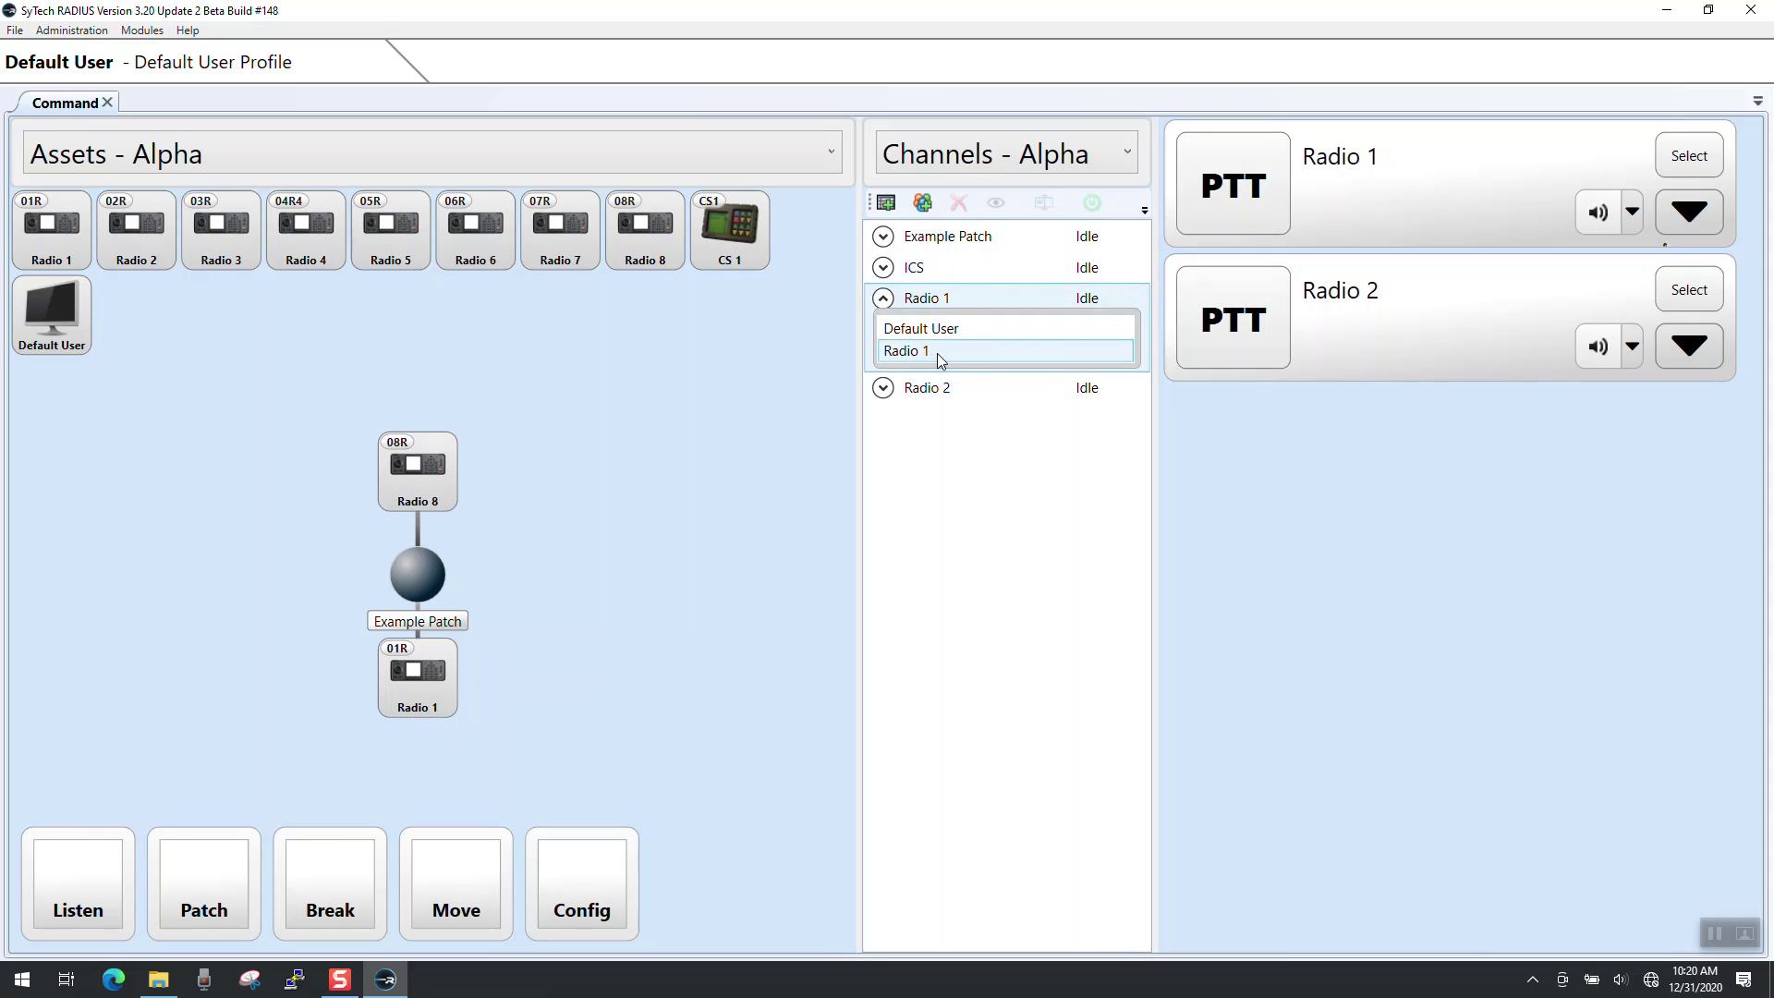
{"action": "left_click", "coordinate": [884, 388]}
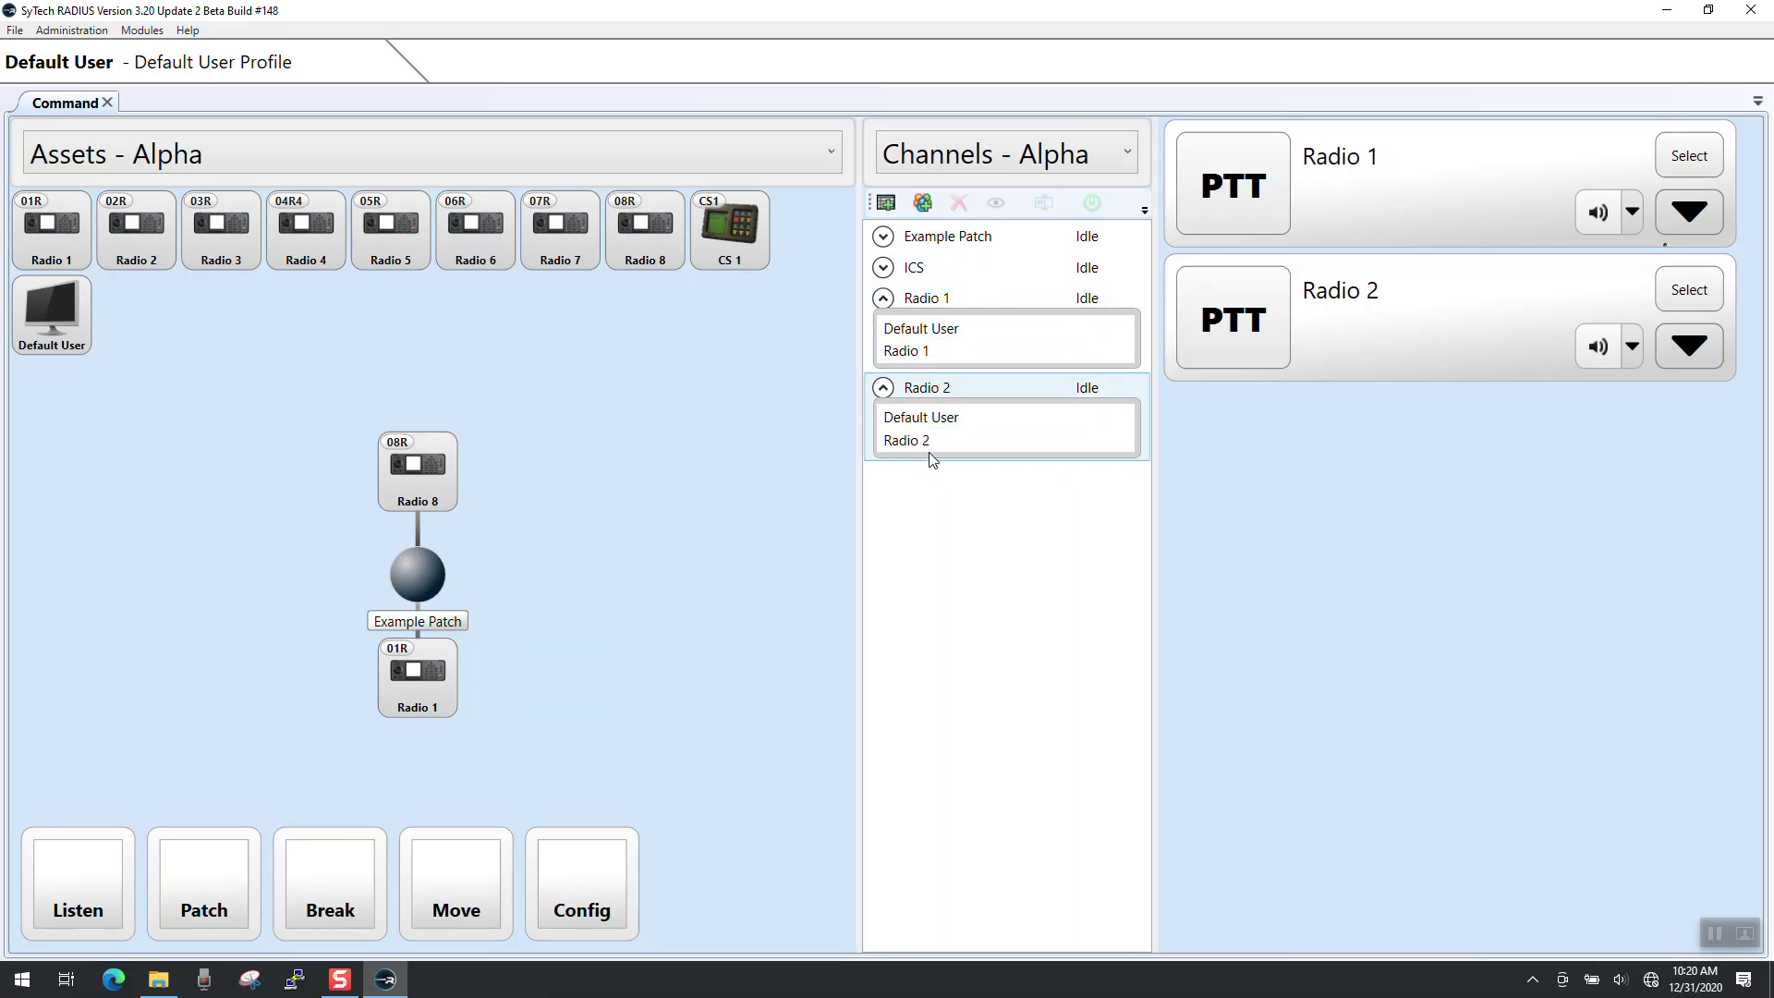
{"action": "left_click", "coordinate": [884, 388]}
{"action": "left_click", "coordinate": [884, 299]}
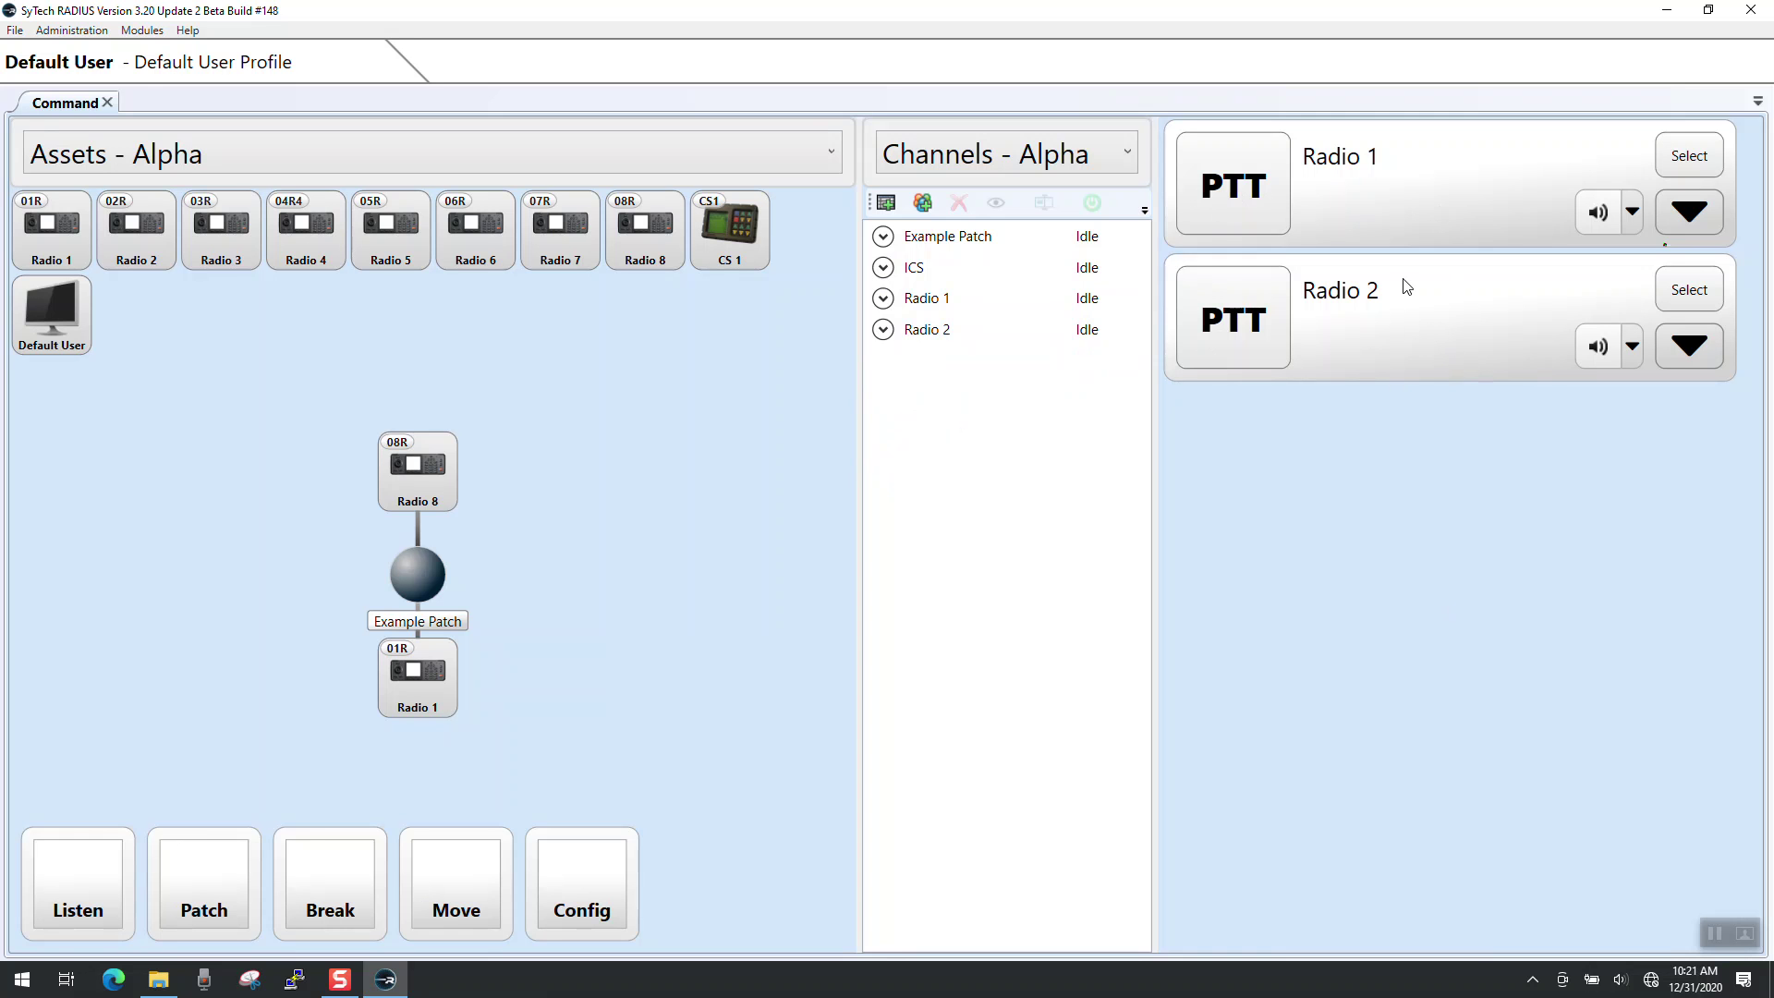
- Key and release push-to-talk on the Radio 1 channel and on the Radio 2 channel
{"action": "left_click", "coordinate": [1255, 198]}
{"action": "left_click", "coordinate": [1252, 196]}
{"action": "left_click", "coordinate": [1244, 315]}
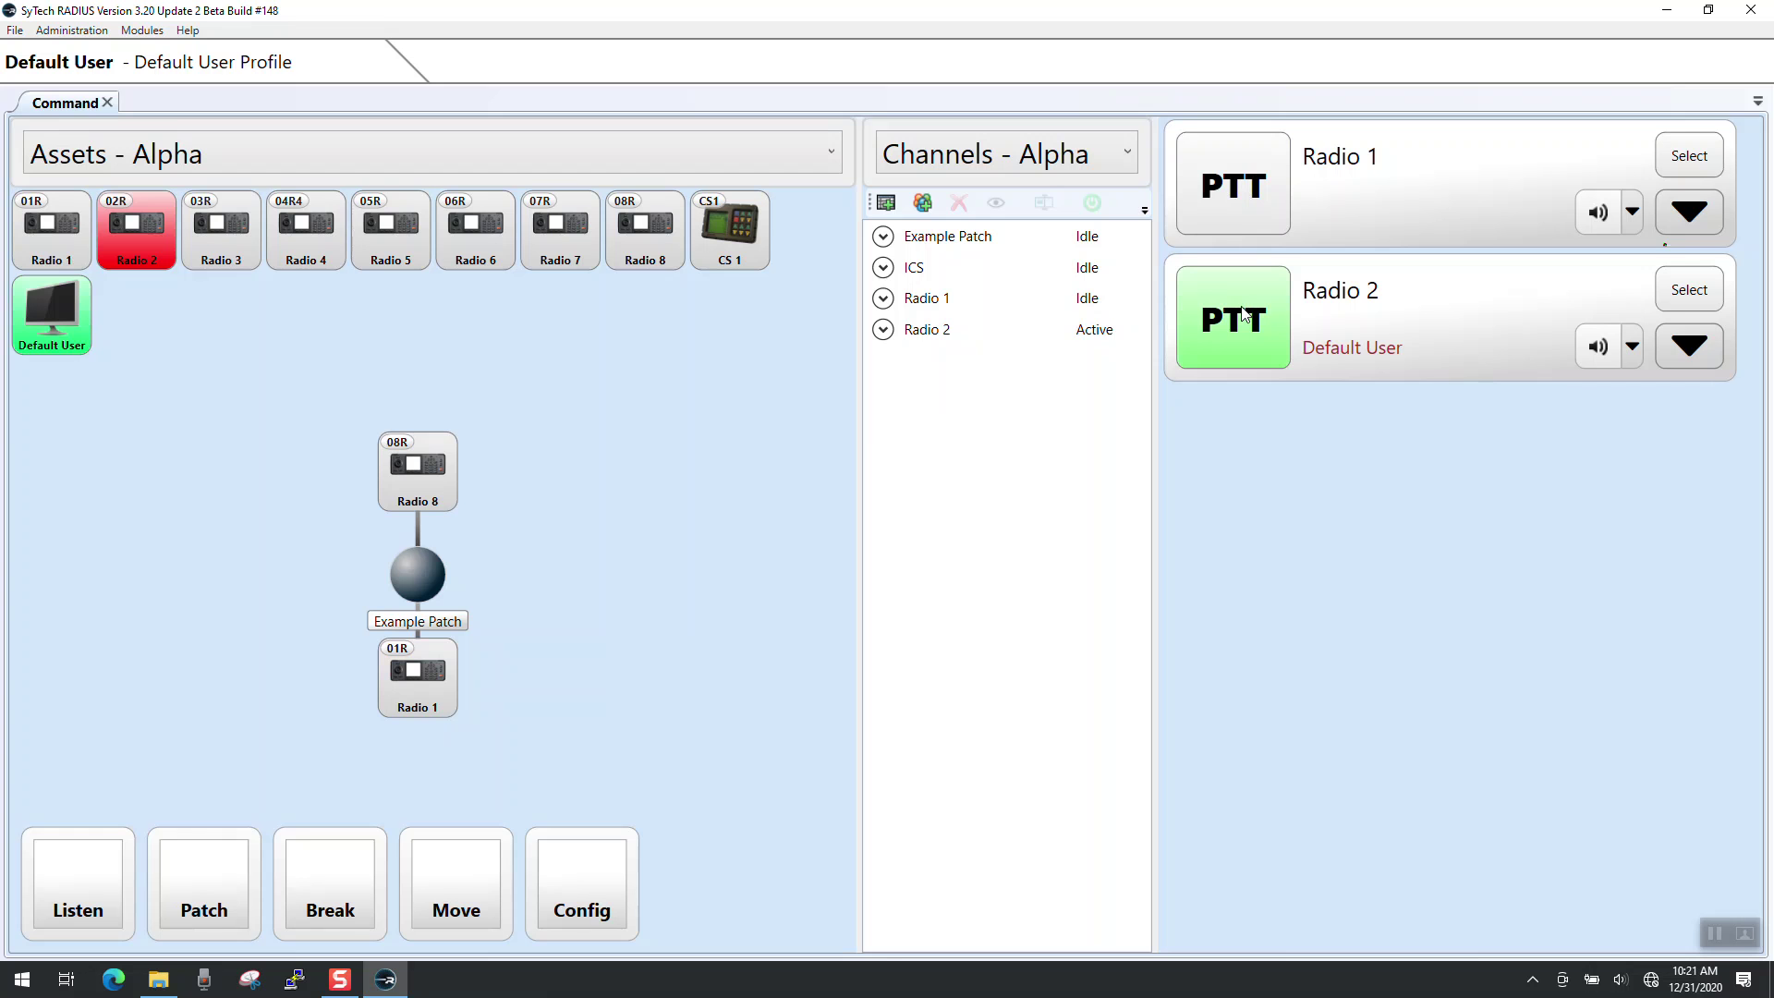
{"action": "left_click", "coordinate": [1244, 315]}
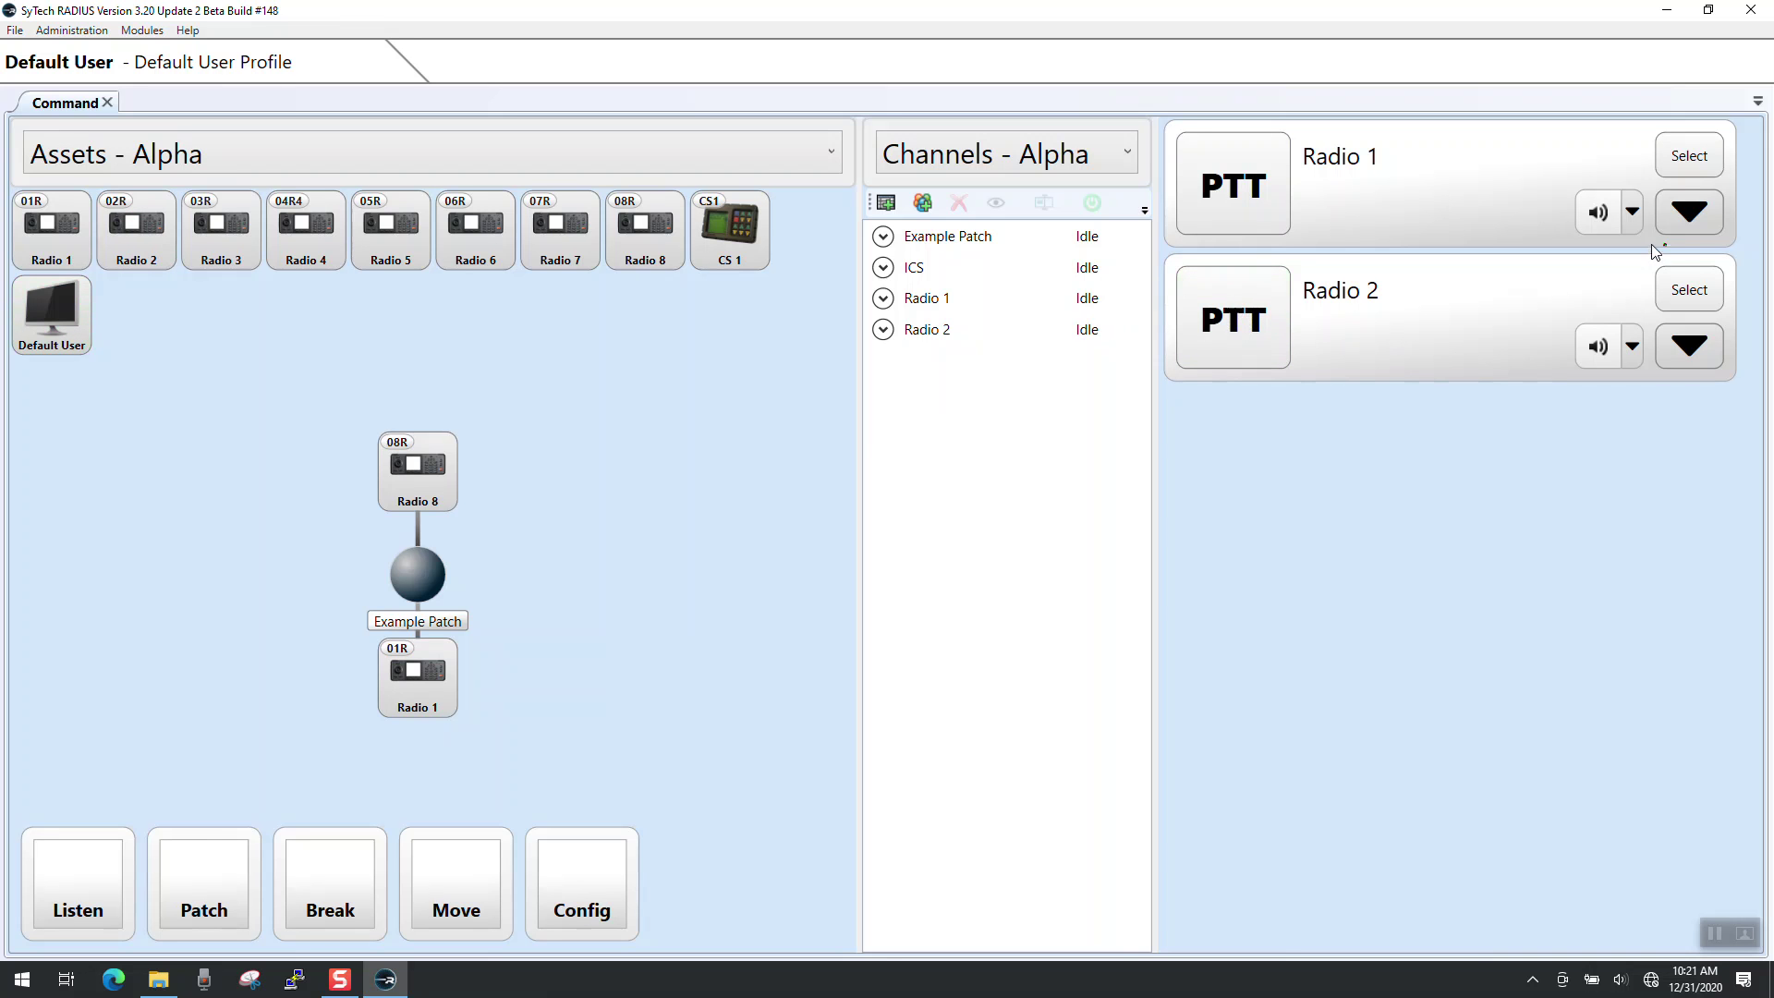
- Review the member details of the Radio 1 and Radio 2 talk modules, and collapse both again
{"action": "left_click", "coordinate": [1690, 215]}
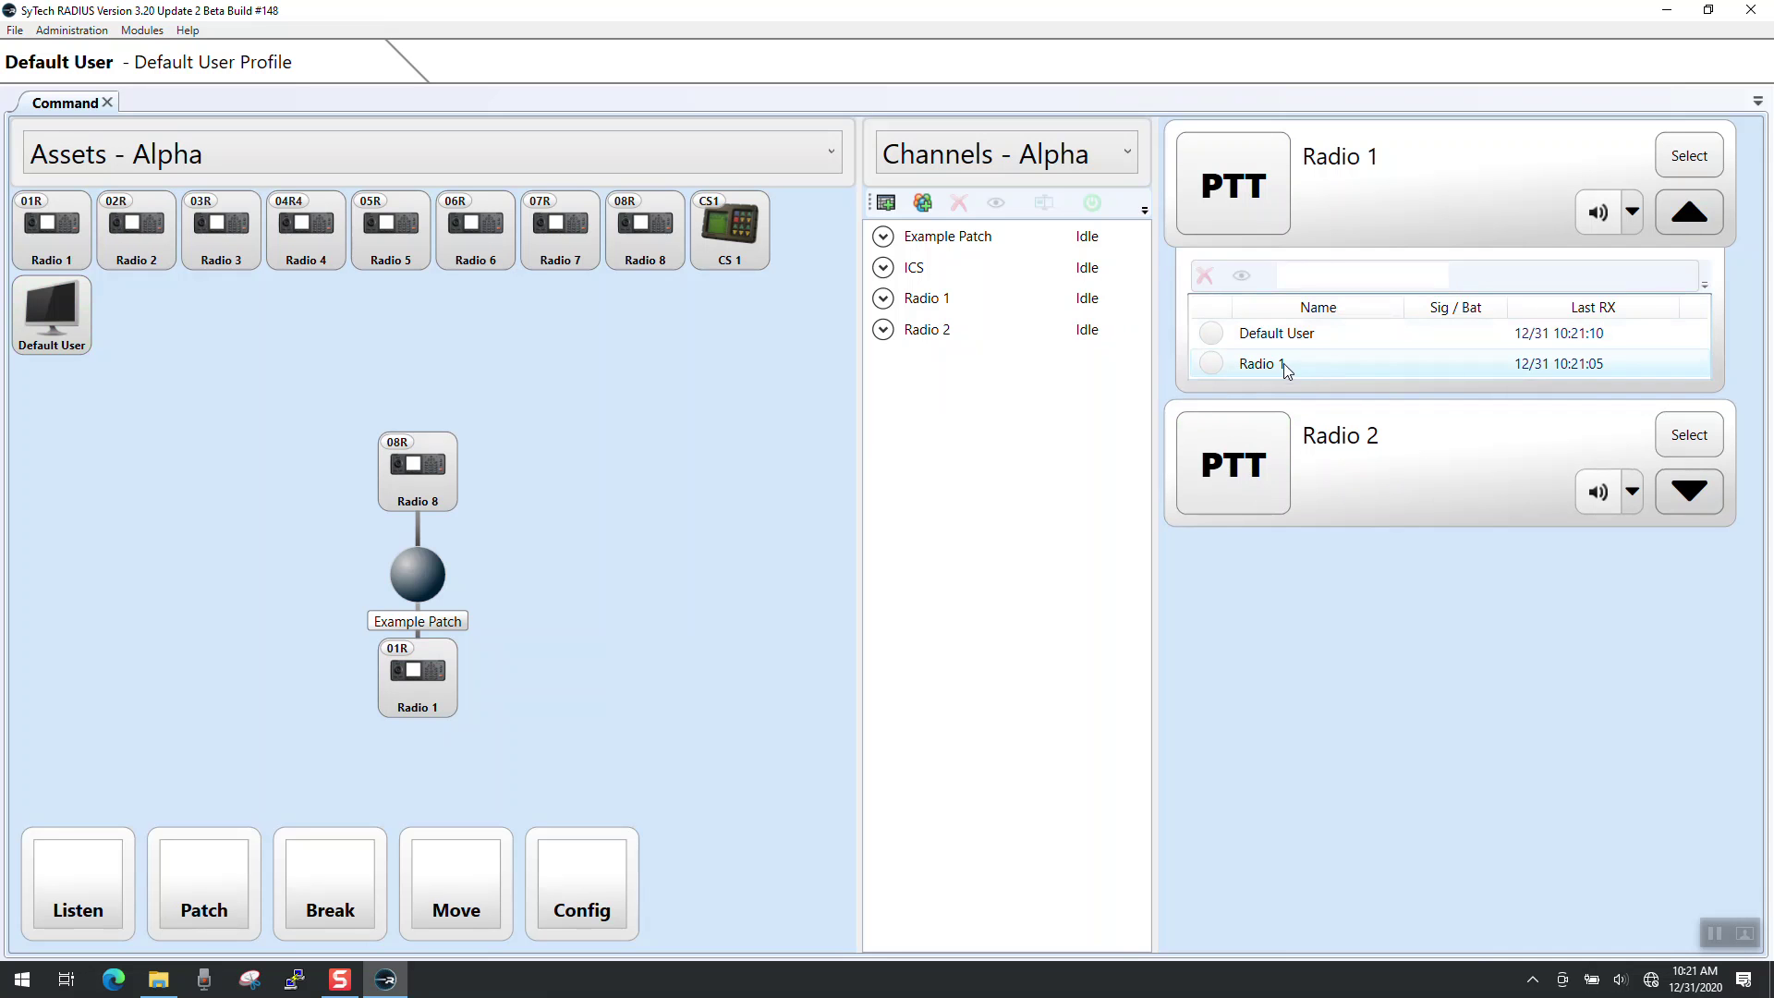
{"action": "left_click", "coordinate": [1698, 502]}
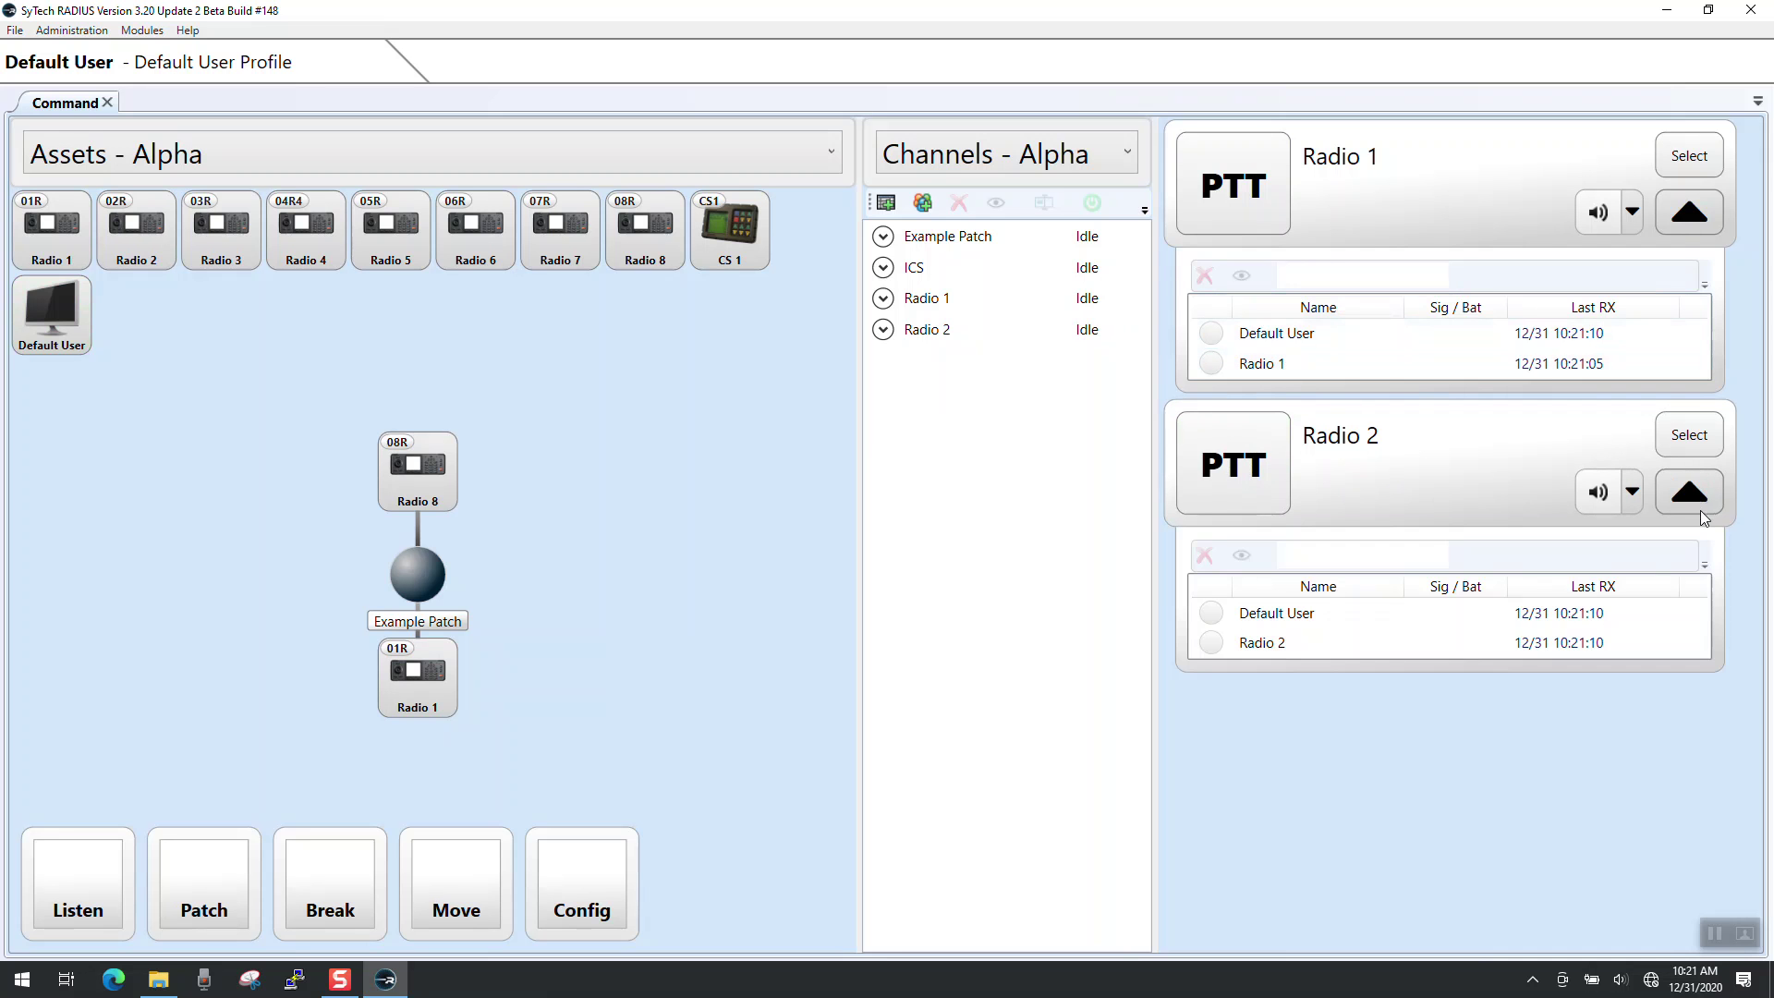
{"action": "left_click", "coordinate": [1699, 502]}
{"action": "left_click", "coordinate": [1687, 218]}
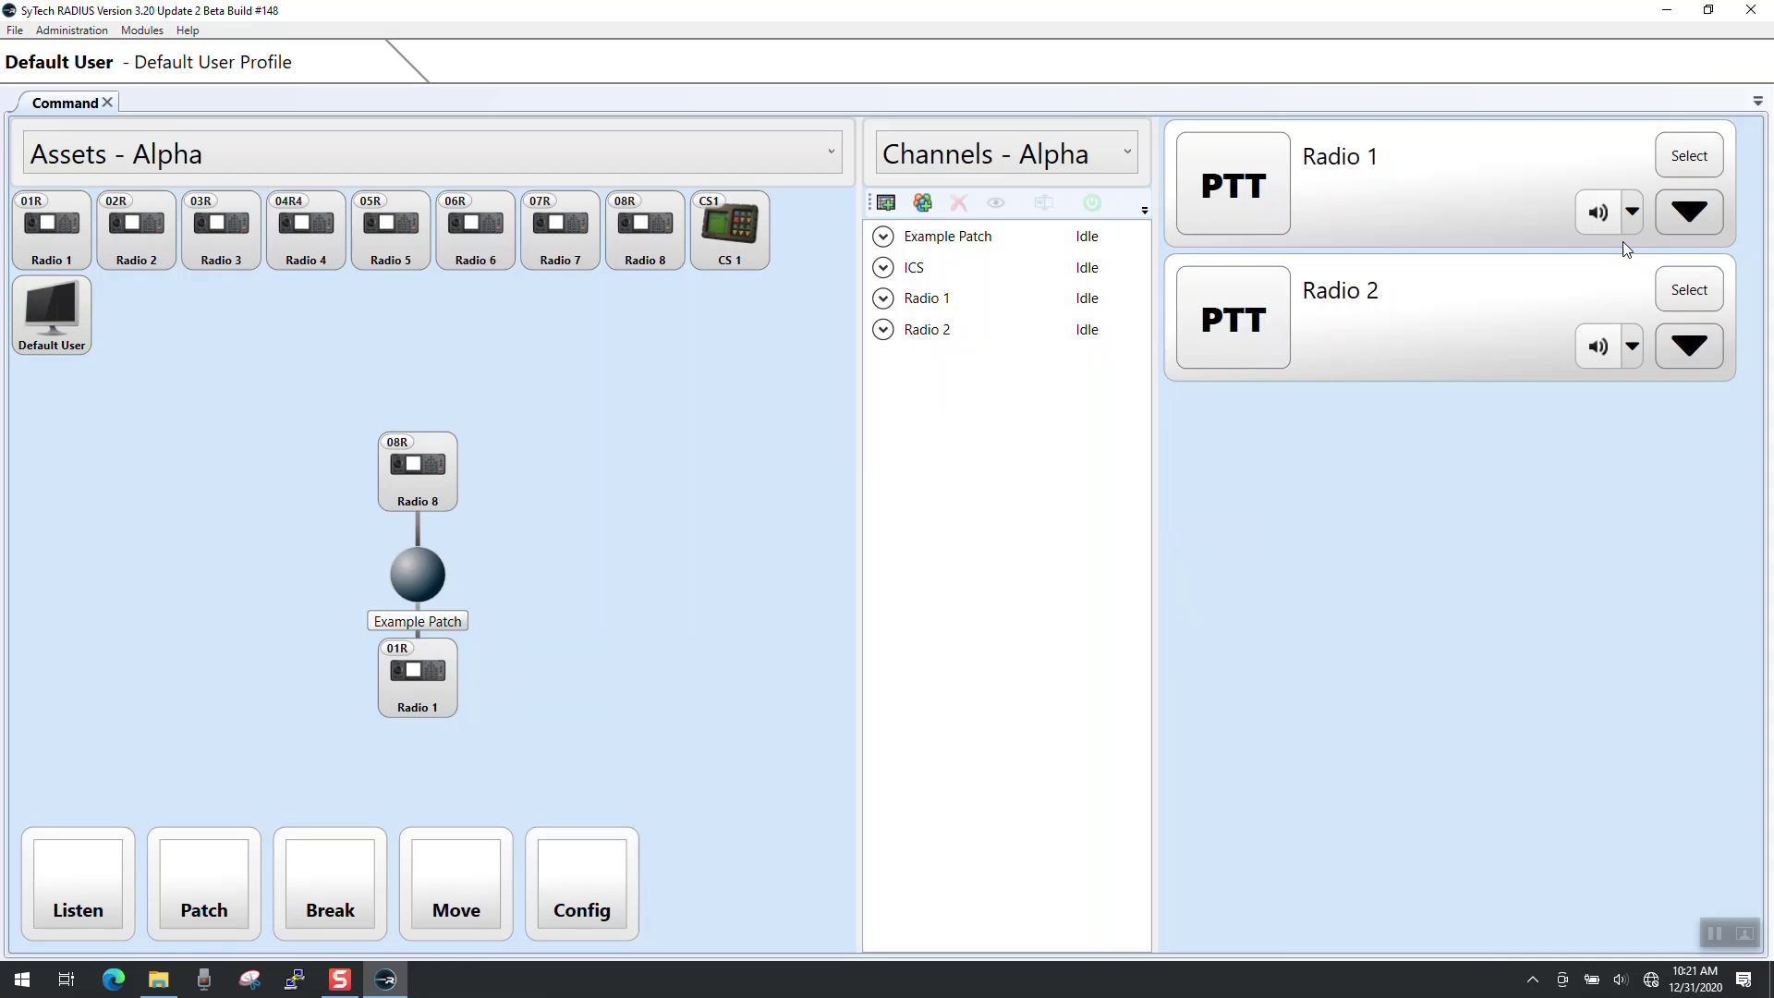
- Adjust the Radio 1 channel's volume and mark that channel as selected
{"action": "left_click", "coordinate": [1628, 214]}
{"action": "left_click", "coordinate": [1632, 215]}
{"action": "left_click", "coordinate": [1632, 215]}
{"action": "left_click_drag", "start_coordinate": [1569, 277], "coordinate": [1636, 275]}
{"action": "left_click", "coordinate": [1633, 216]}
{"action": "left_click", "coordinate": [1680, 162]}
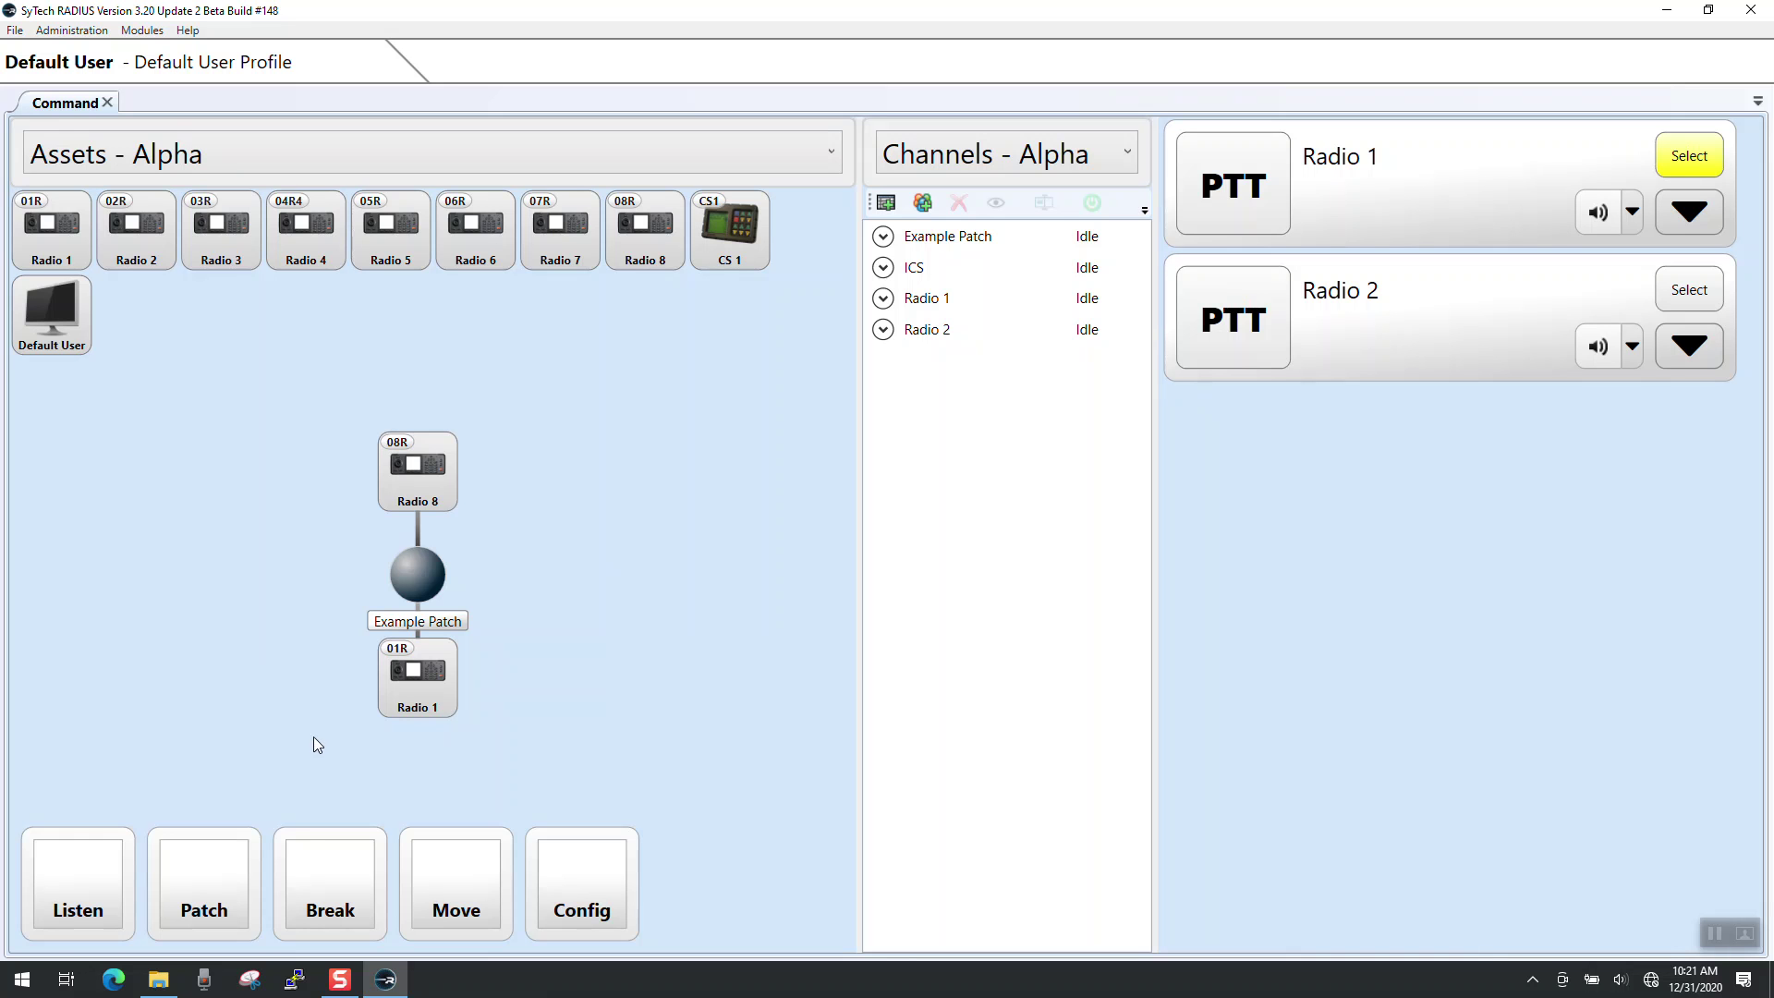
- Break the Example Patch between Radio 1 and Radio 8
{"action": "left_click", "coordinate": [336, 869]}
{"action": "left_click", "coordinate": [423, 574]}
{"action": "left_click", "coordinate": [337, 865]}
- Delete the ICS, Radio 1 and Radio 2 channels, confirming each deletion
{"action": "left_click", "coordinate": [956, 242]}
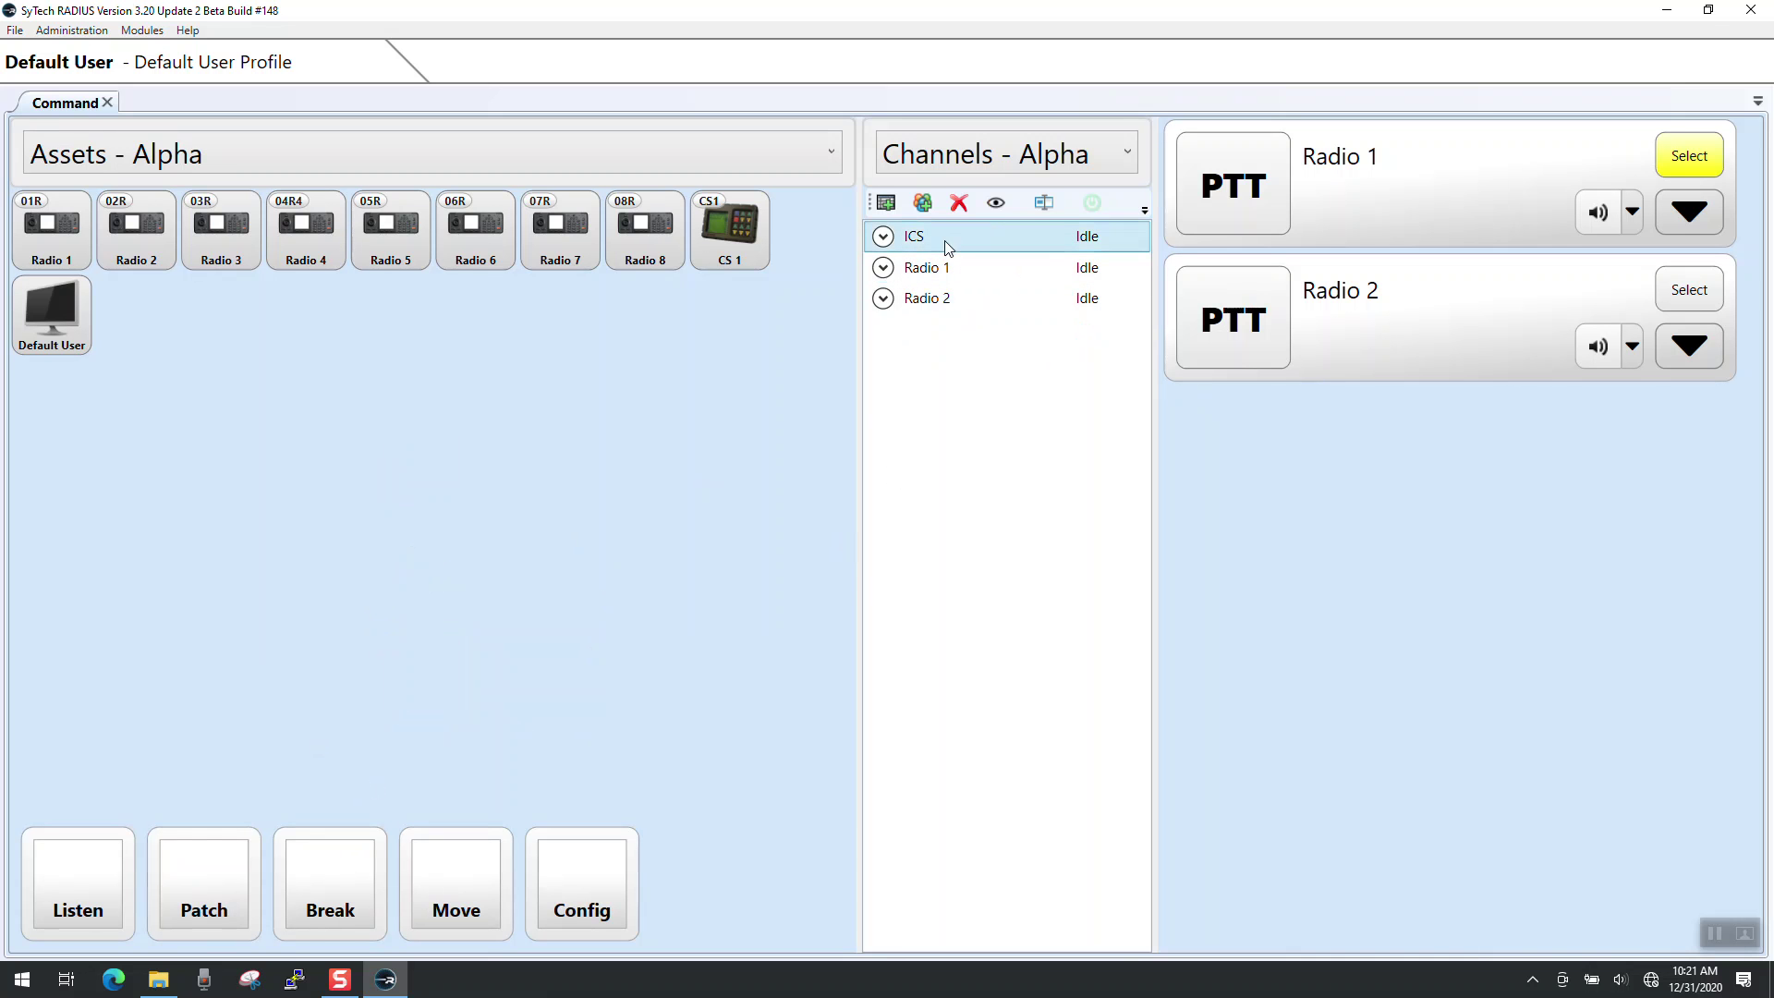
{"action": "left_click", "coordinate": [958, 202]}
{"action": "left_click", "coordinate": [939, 555]}
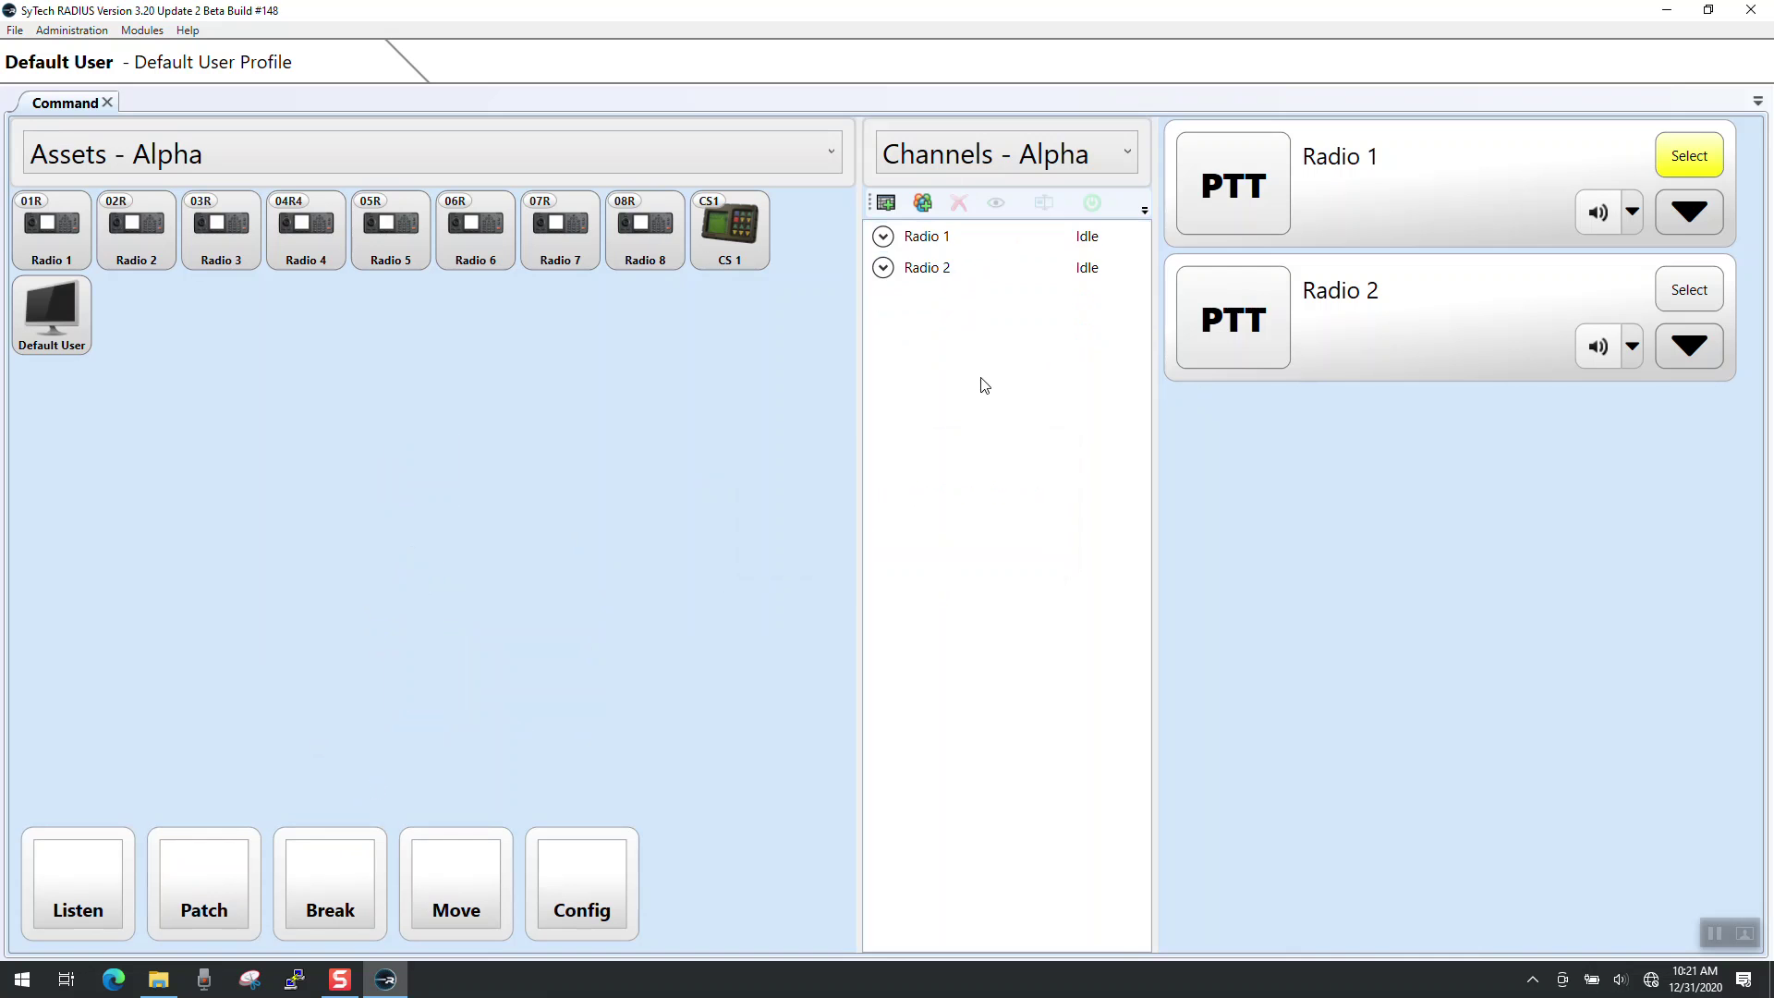
{"action": "left_click", "coordinate": [952, 267], "text": "ctrl"}
{"action": "left_click", "coordinate": [959, 202]}
{"action": "left_click", "coordinate": [927, 558]}
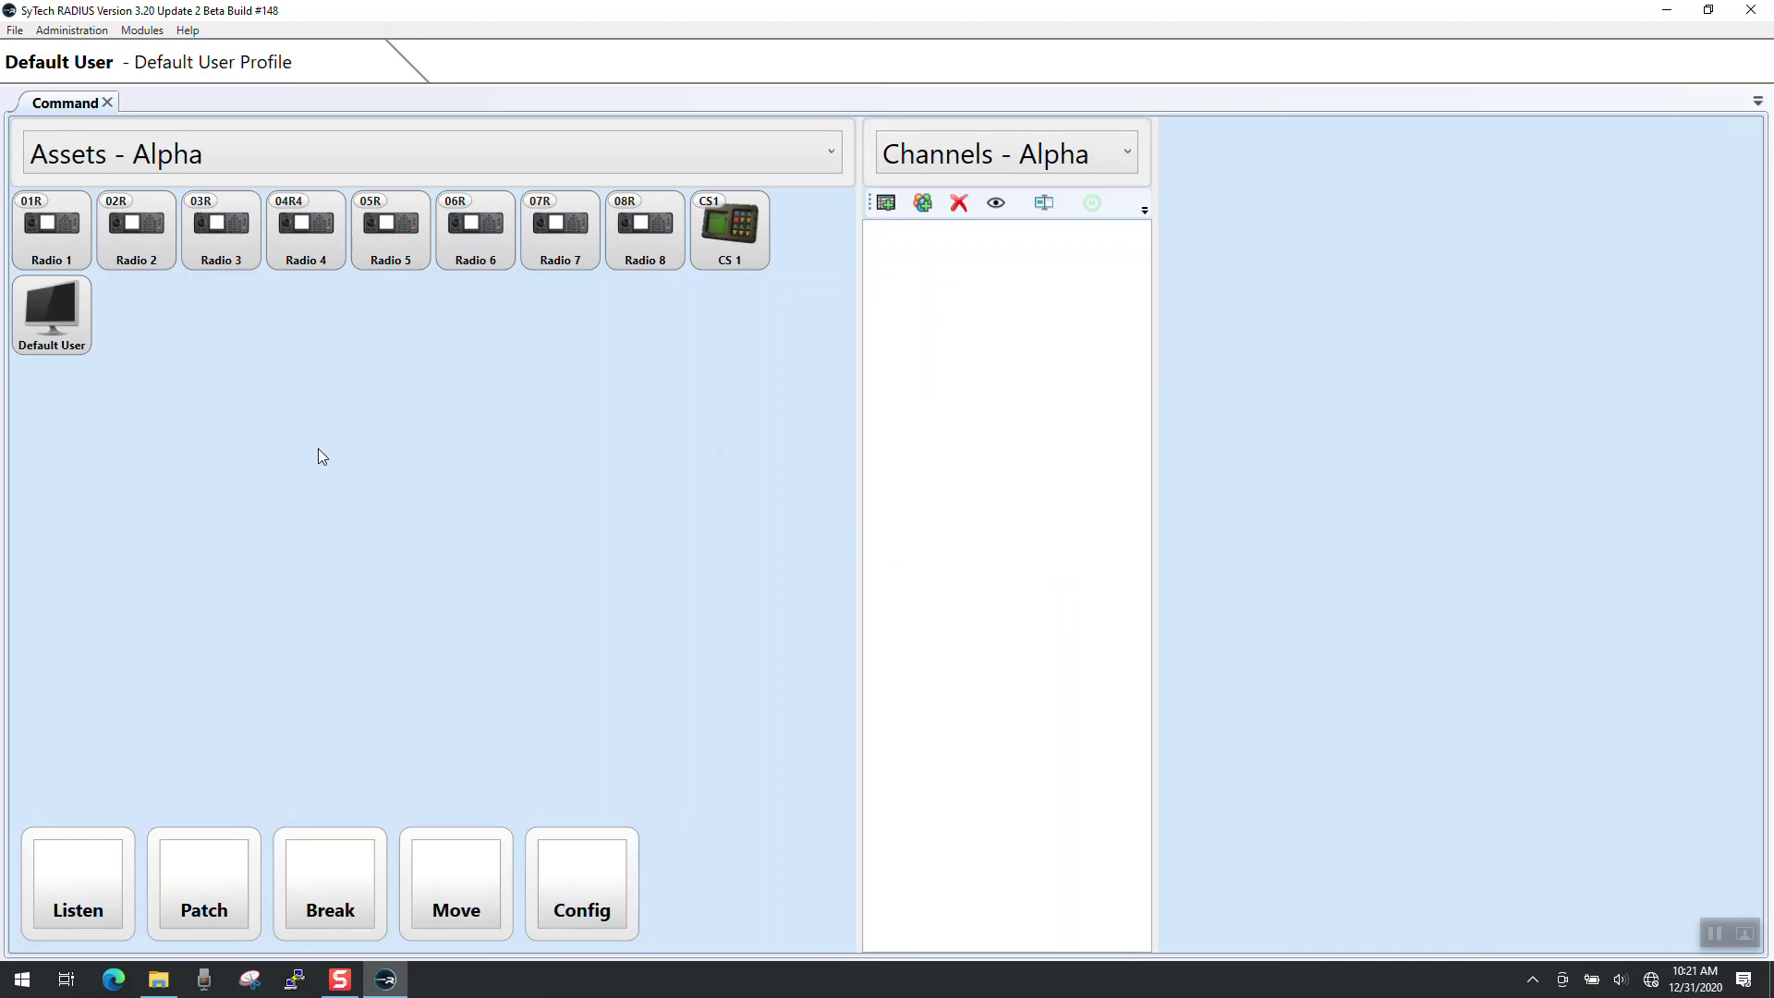
- Create a patch connecting Radio 1 and Radio 8
{"action": "left_click", "coordinate": [213, 885]}
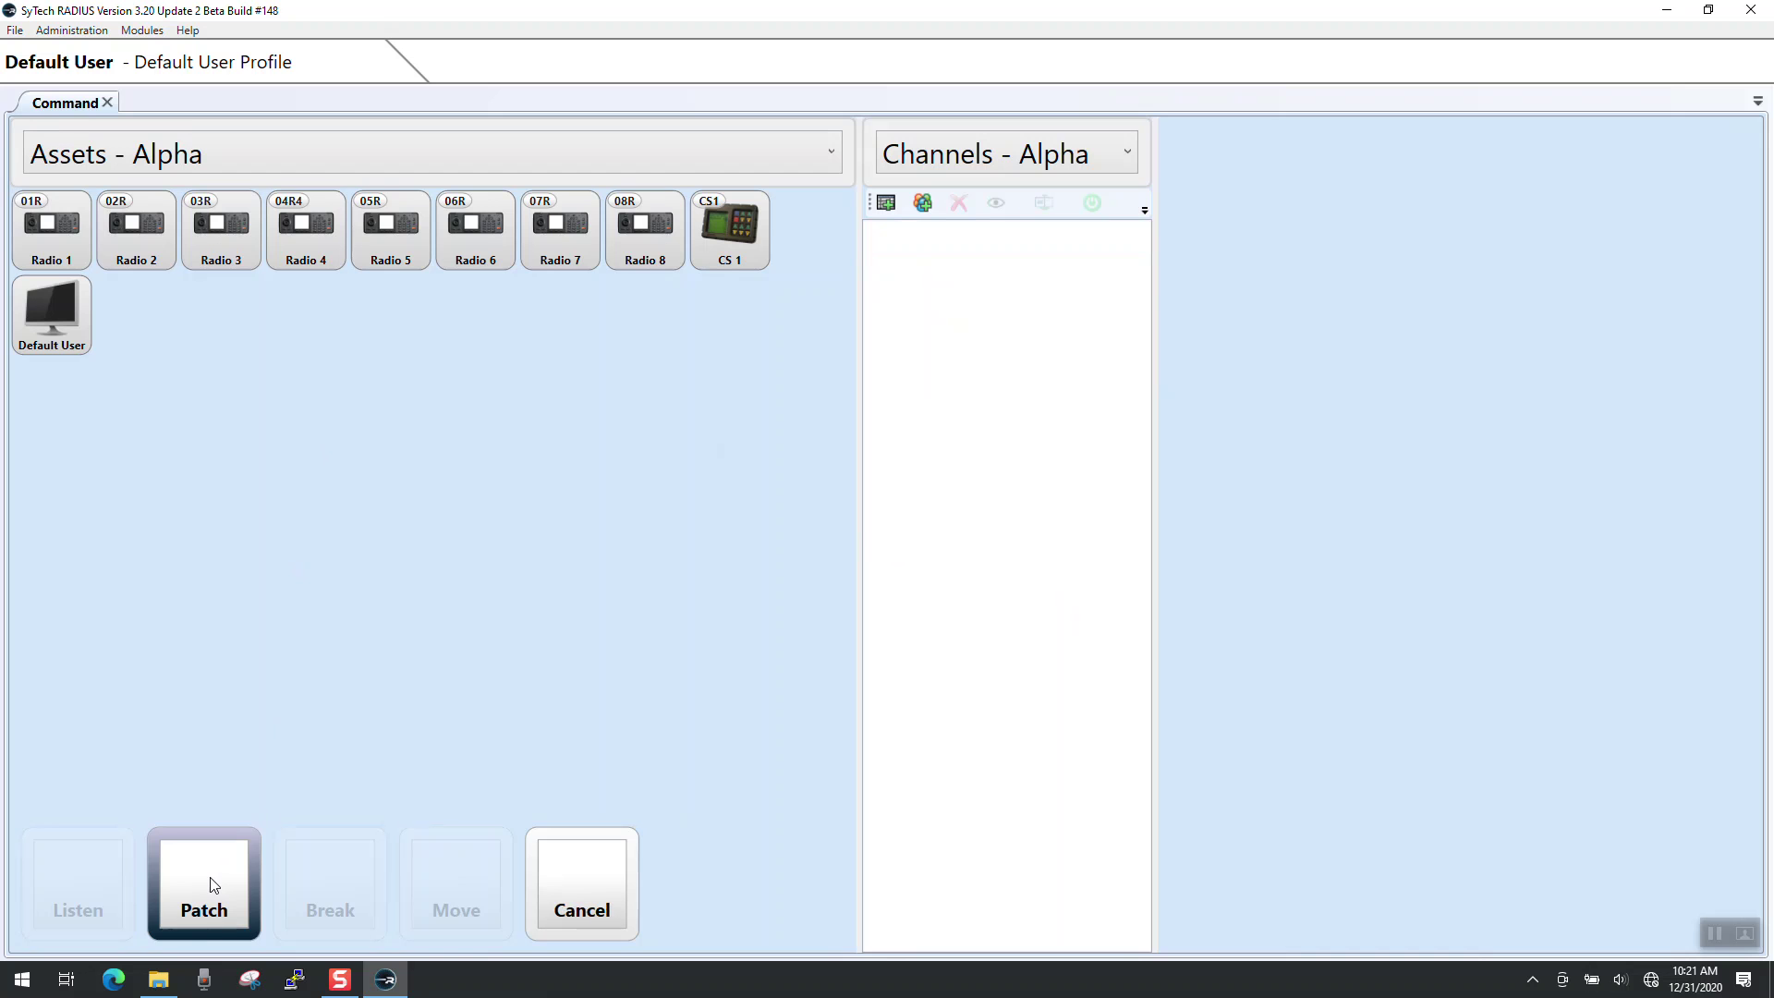
{"action": "left_click", "coordinate": [75, 253]}
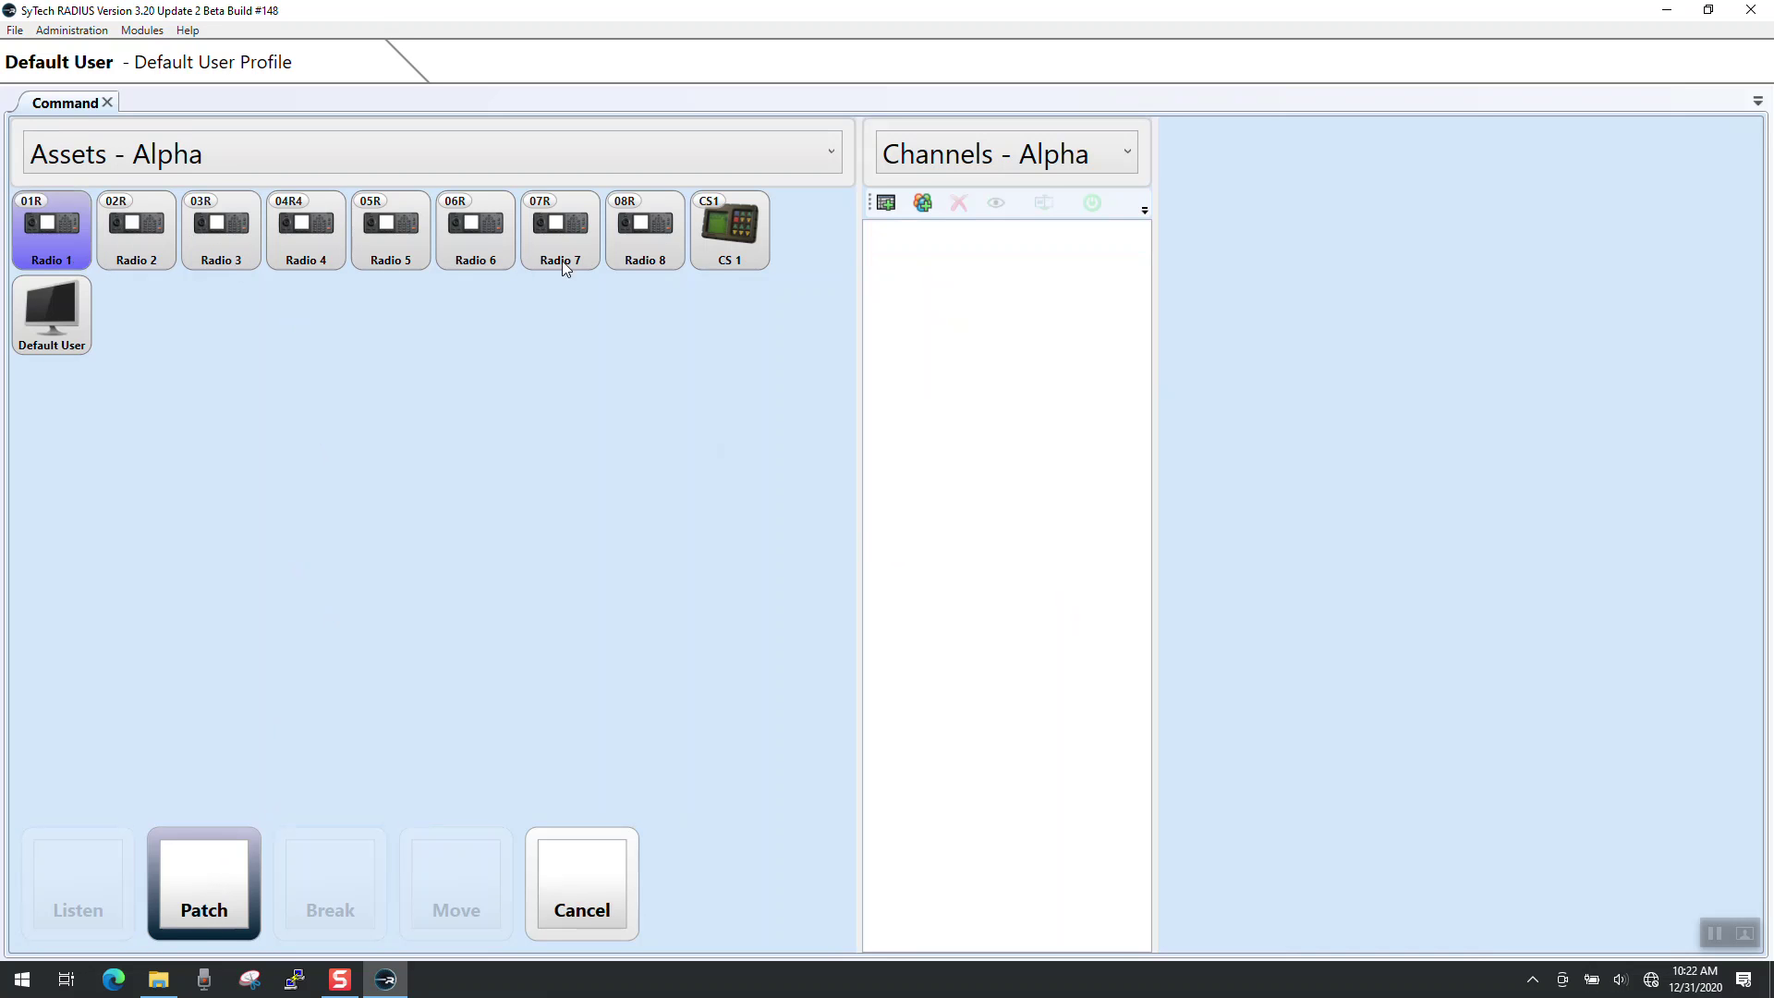
{"action": "left_click", "coordinate": [640, 245]}
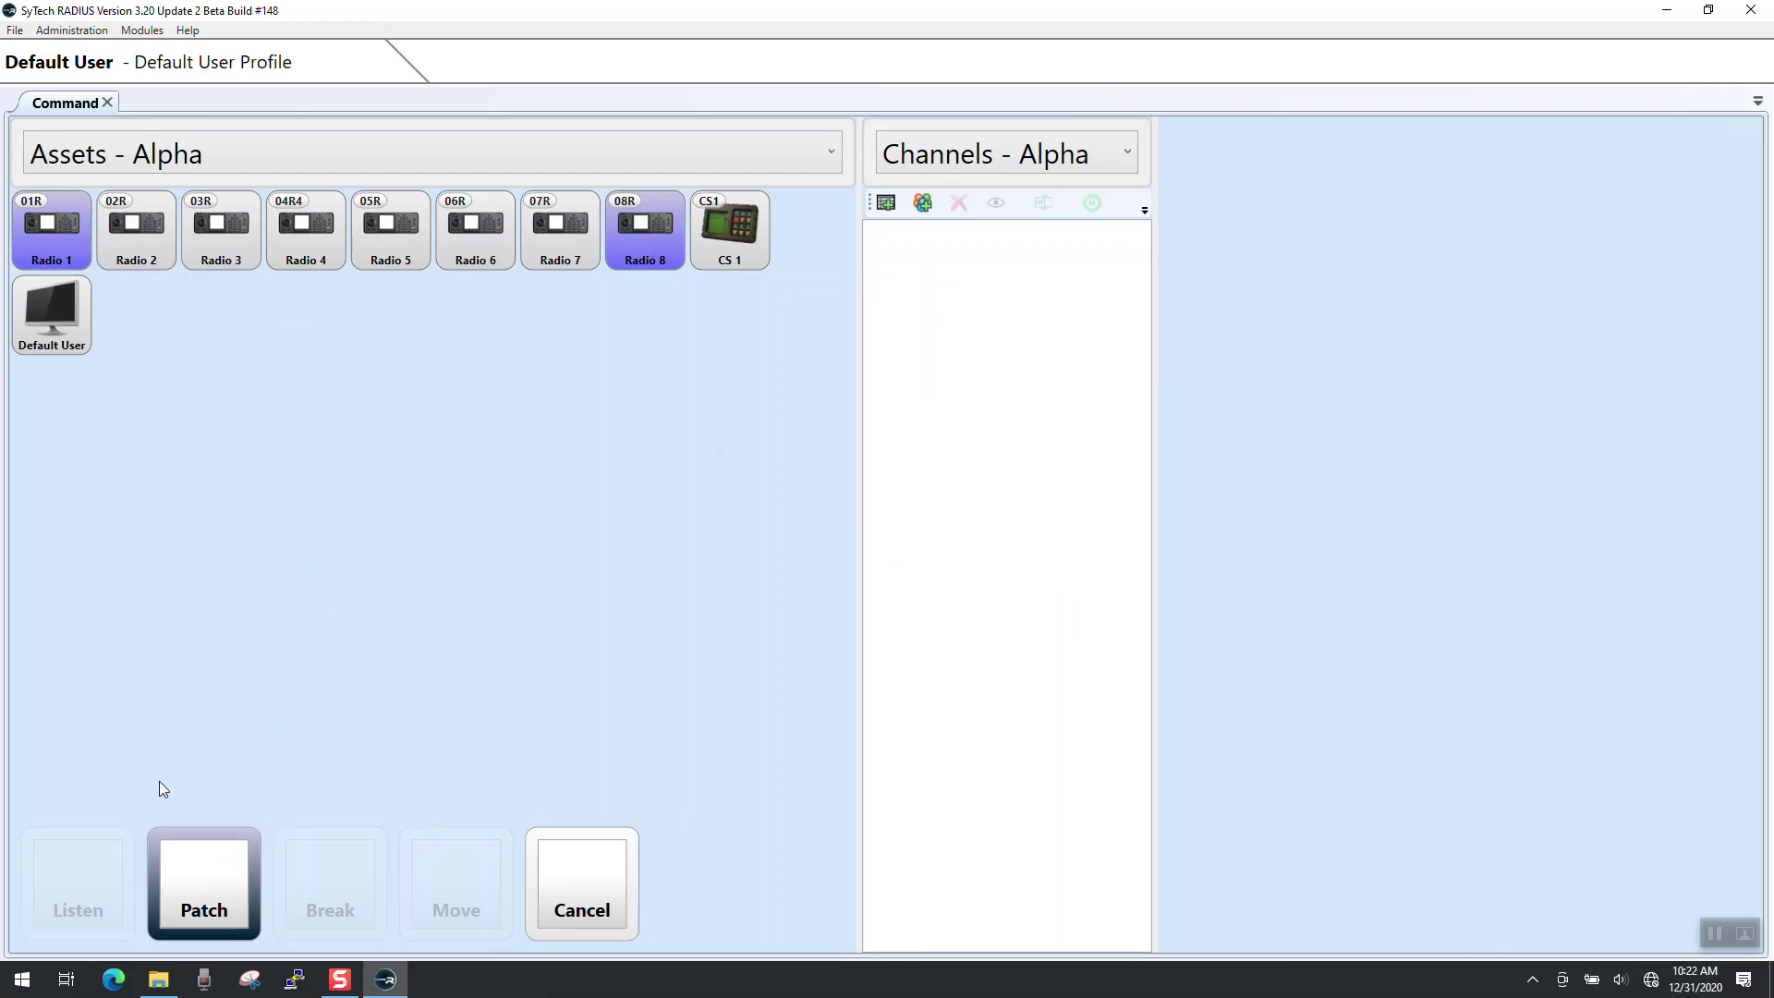
{"action": "left_click", "coordinate": [210, 878]}
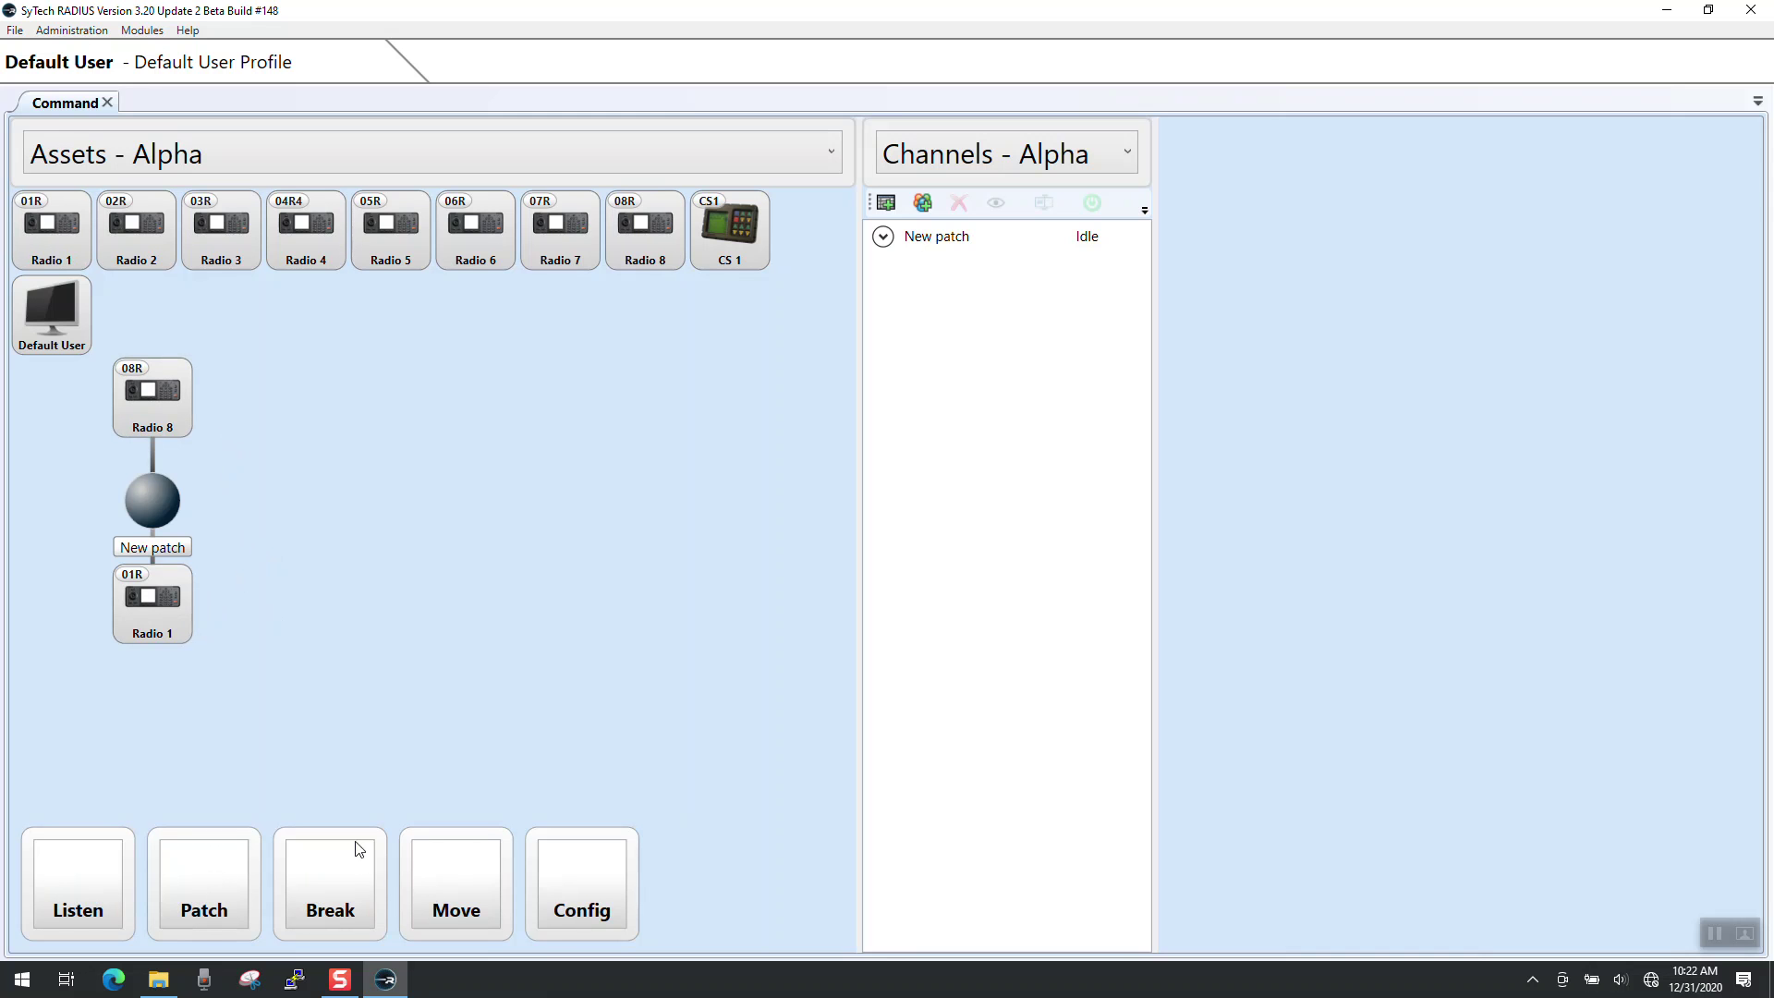
- Move the patch of Radio 1 and Radio 8 across the workspace to below the Radio 8 and CS 1 assets
{"action": "left_click", "coordinate": [426, 883]}
{"action": "left_click_drag", "start_coordinate": [158, 505], "coordinate": [696, 477]}
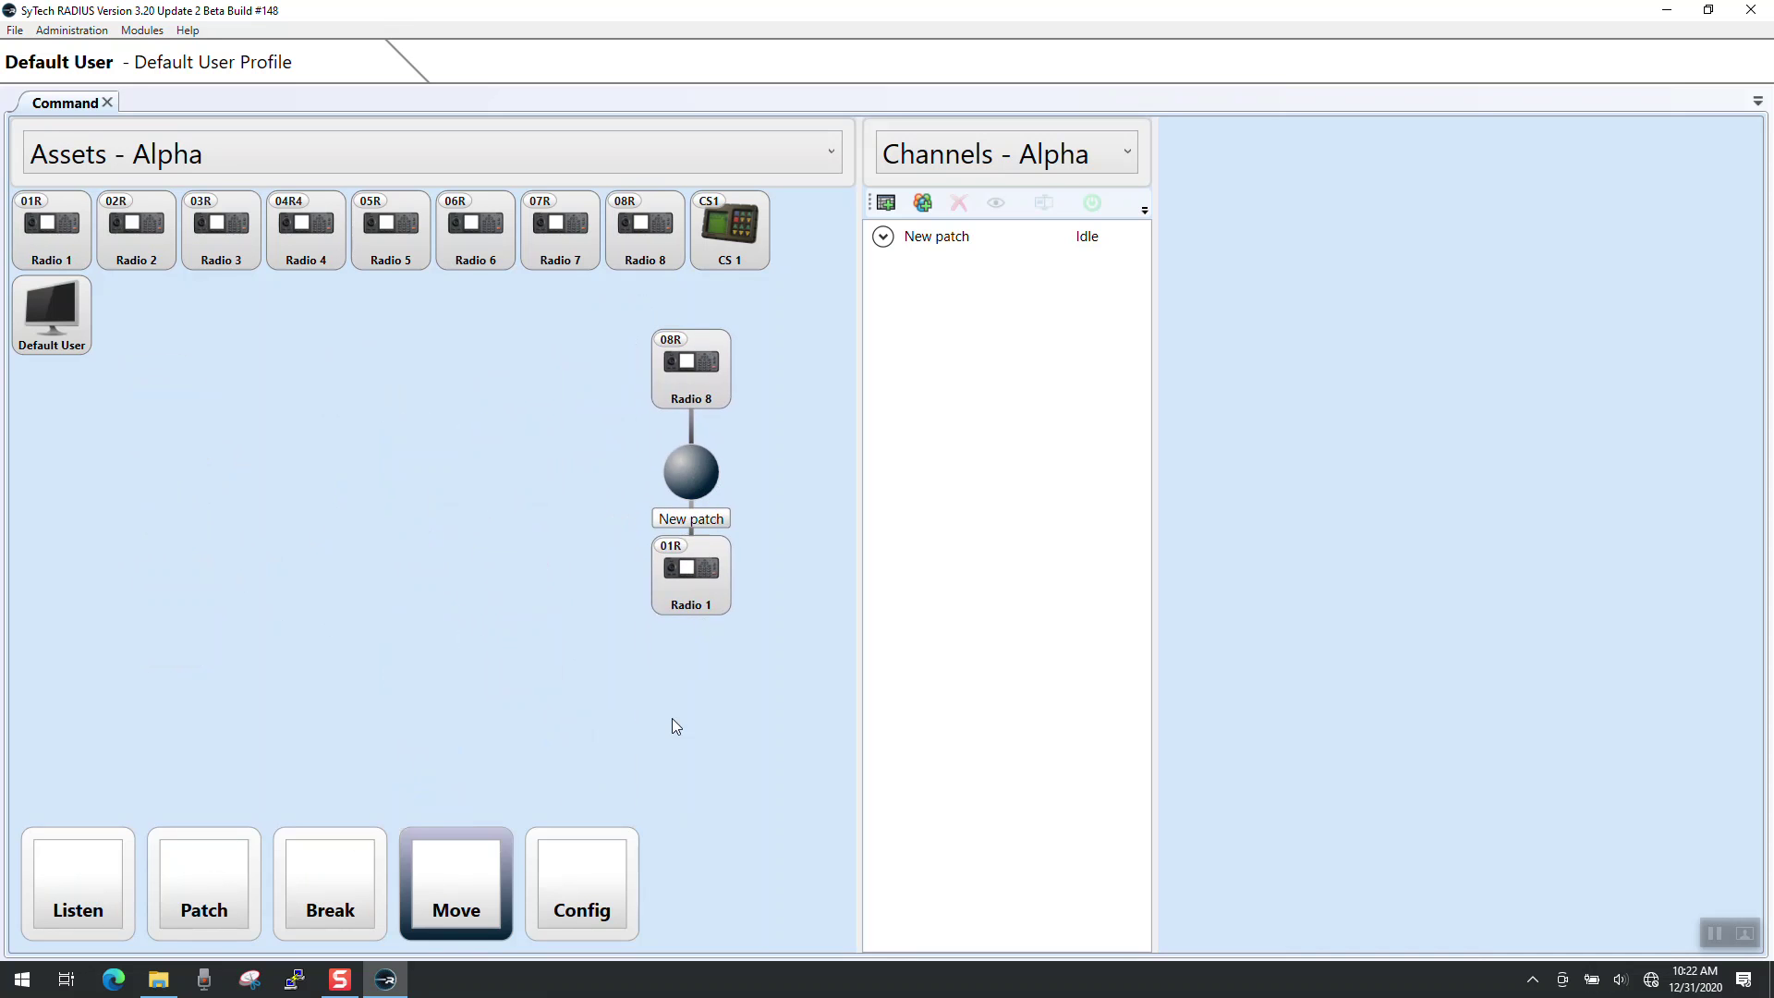
{"action": "left_click", "coordinate": [441, 862]}
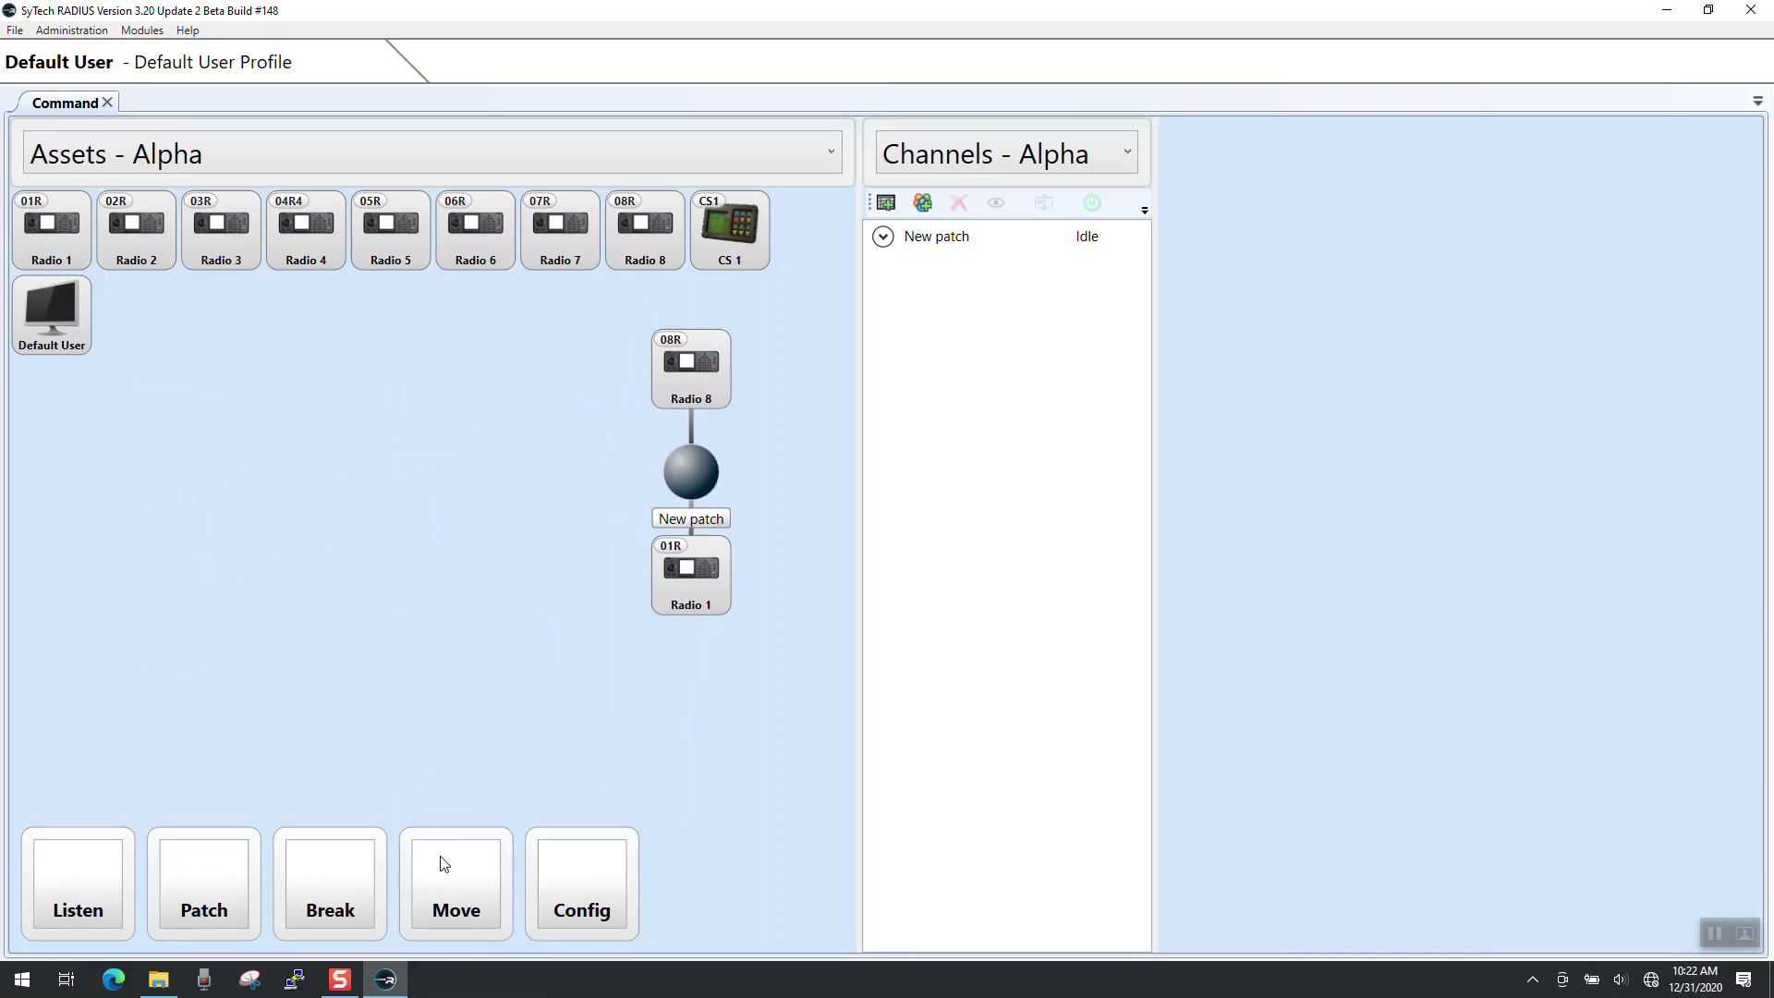
- Rename the patch of Radio 1 and Radio 8 to Patch 1
{"action": "left_click", "coordinate": [601, 879]}
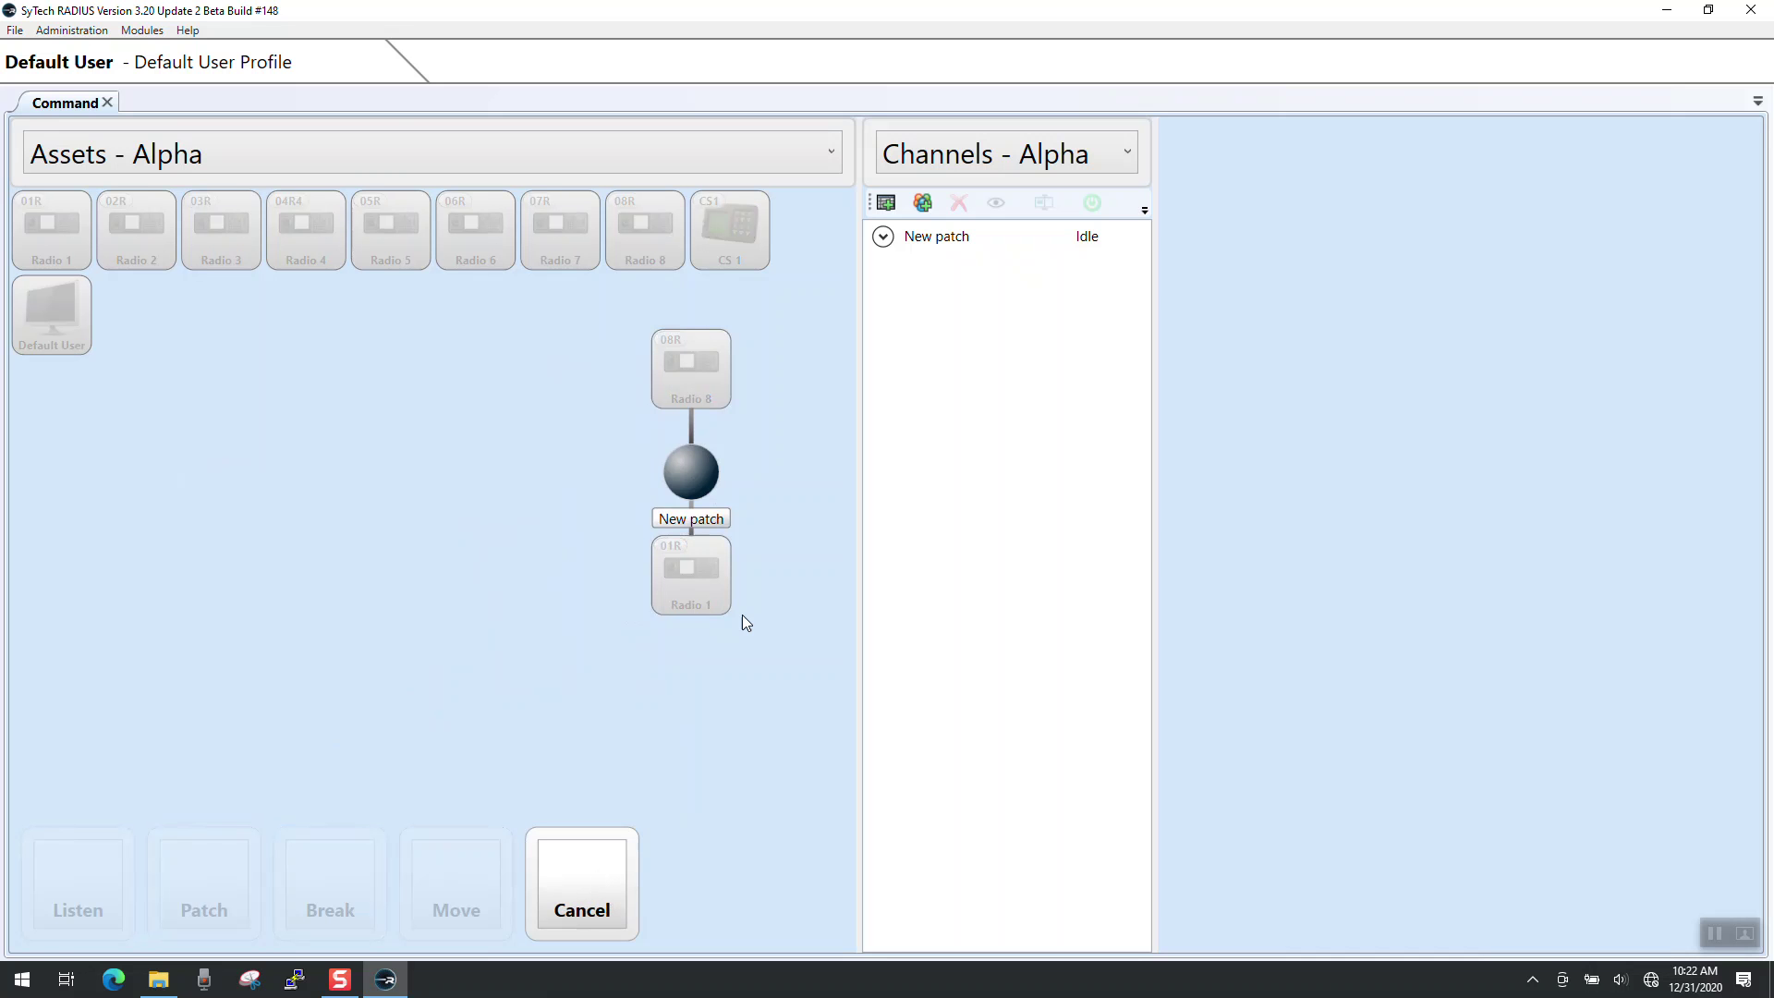
{"action": "left_click", "coordinate": [692, 471]}
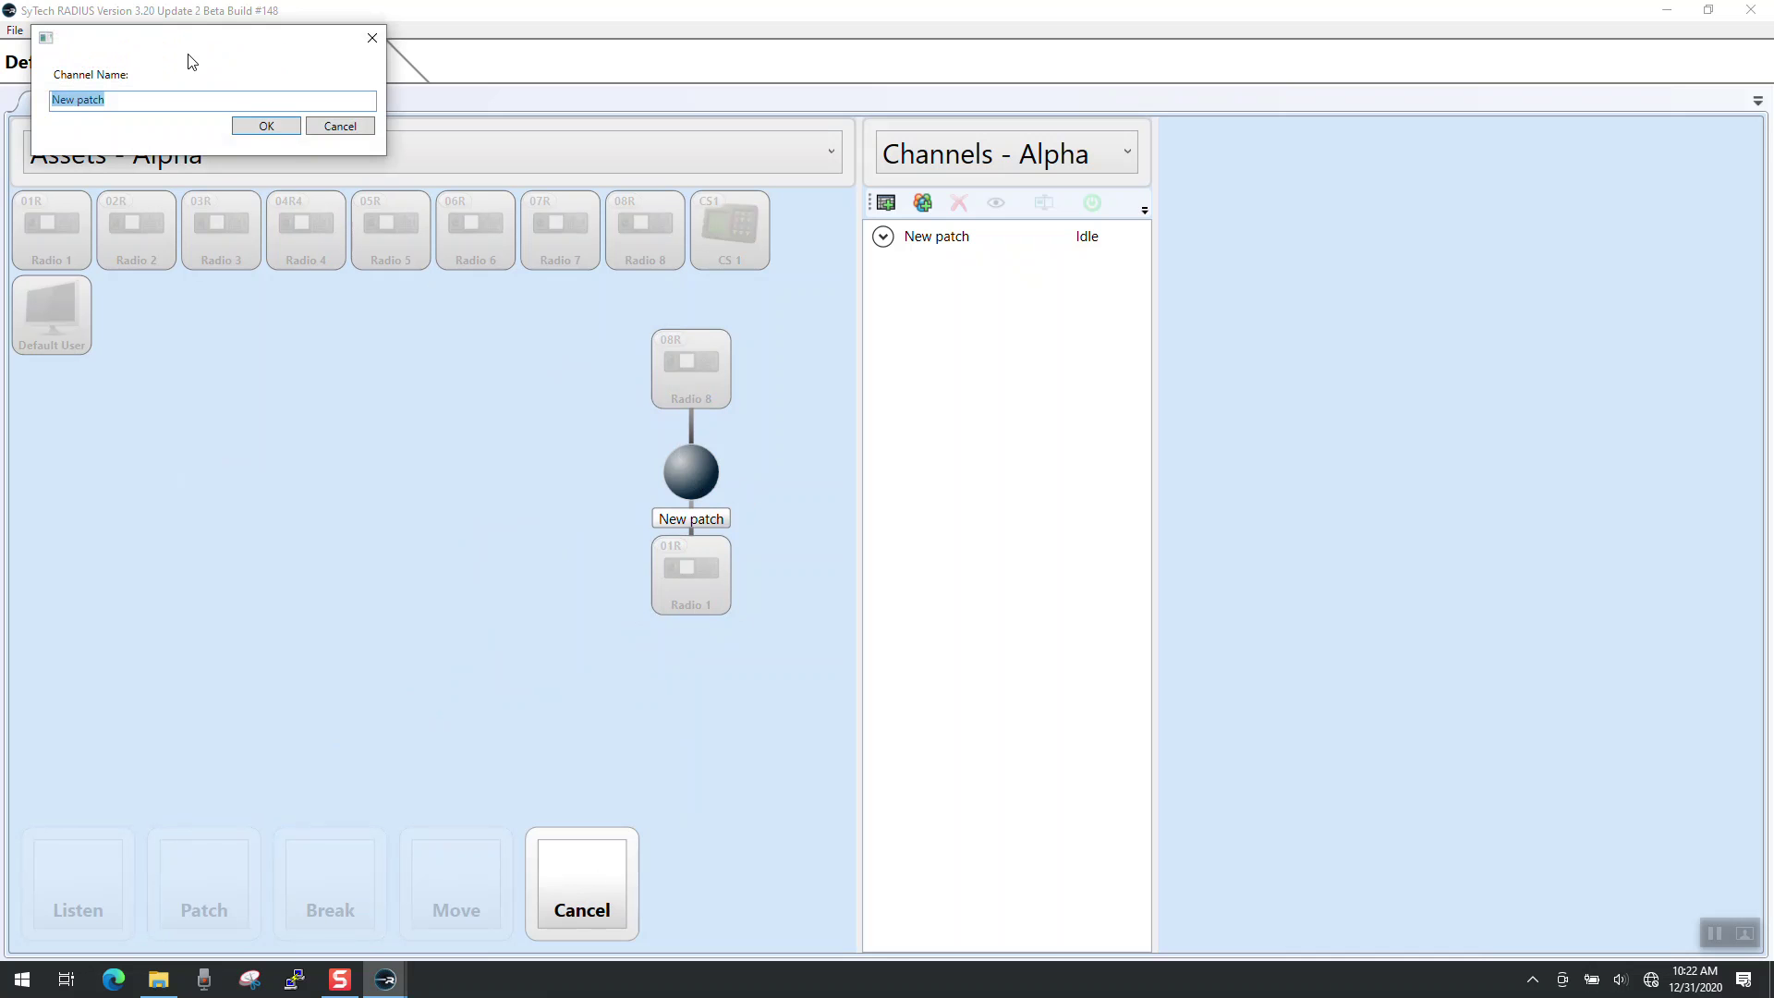
{"action": "type", "text": "Patch 1"}
{"action": "left_click", "coordinate": [275, 125]}
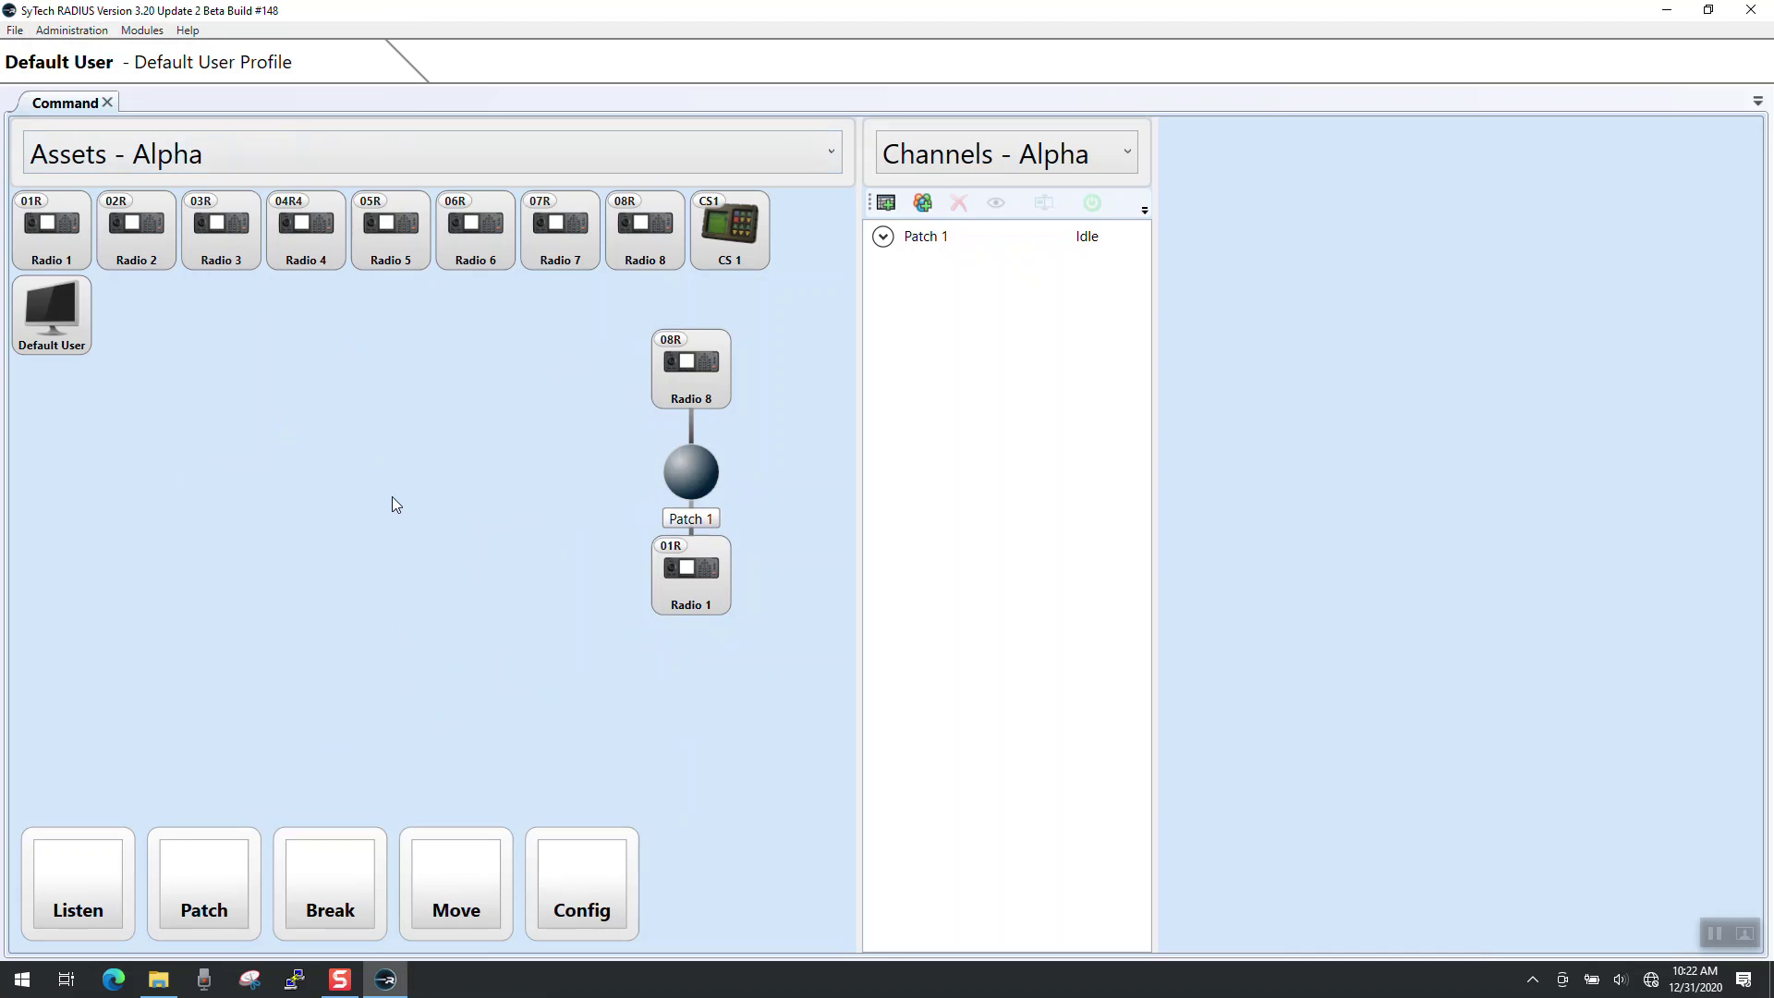
- Create a second patch connecting Radio 4, Radio 5 and Radio 6
{"action": "left_click", "coordinate": [225, 901]}
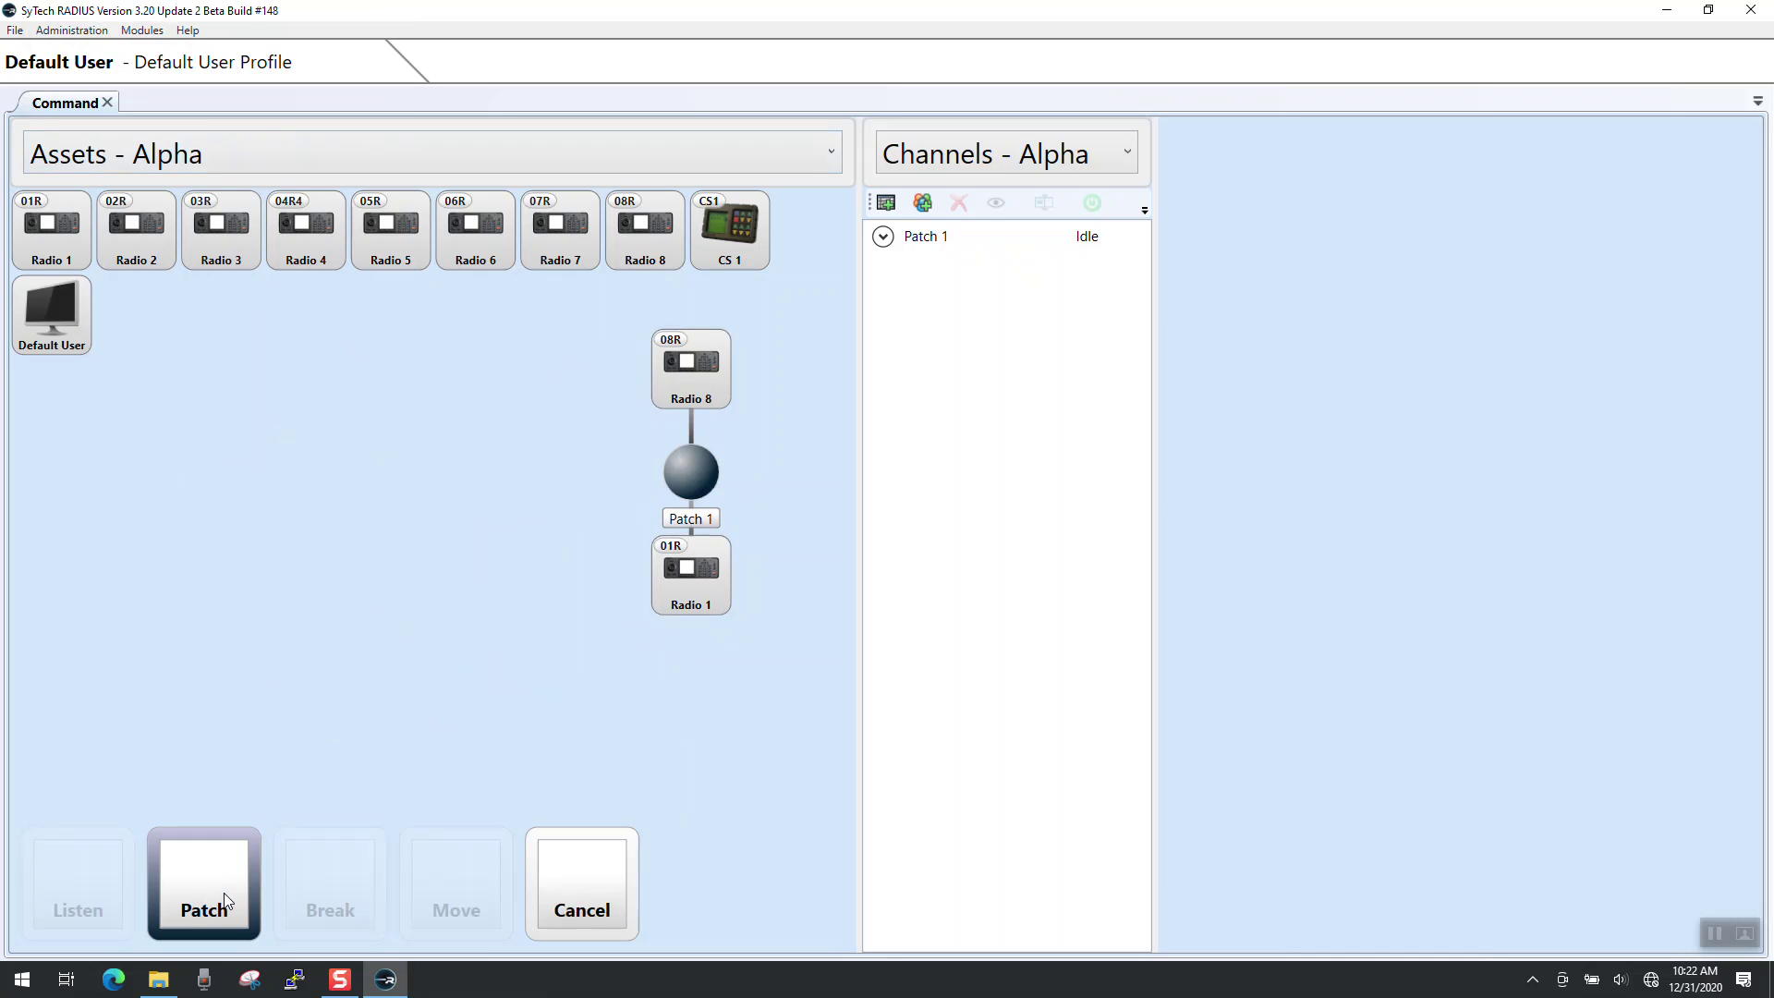
{"action": "left_click", "coordinate": [320, 258]}
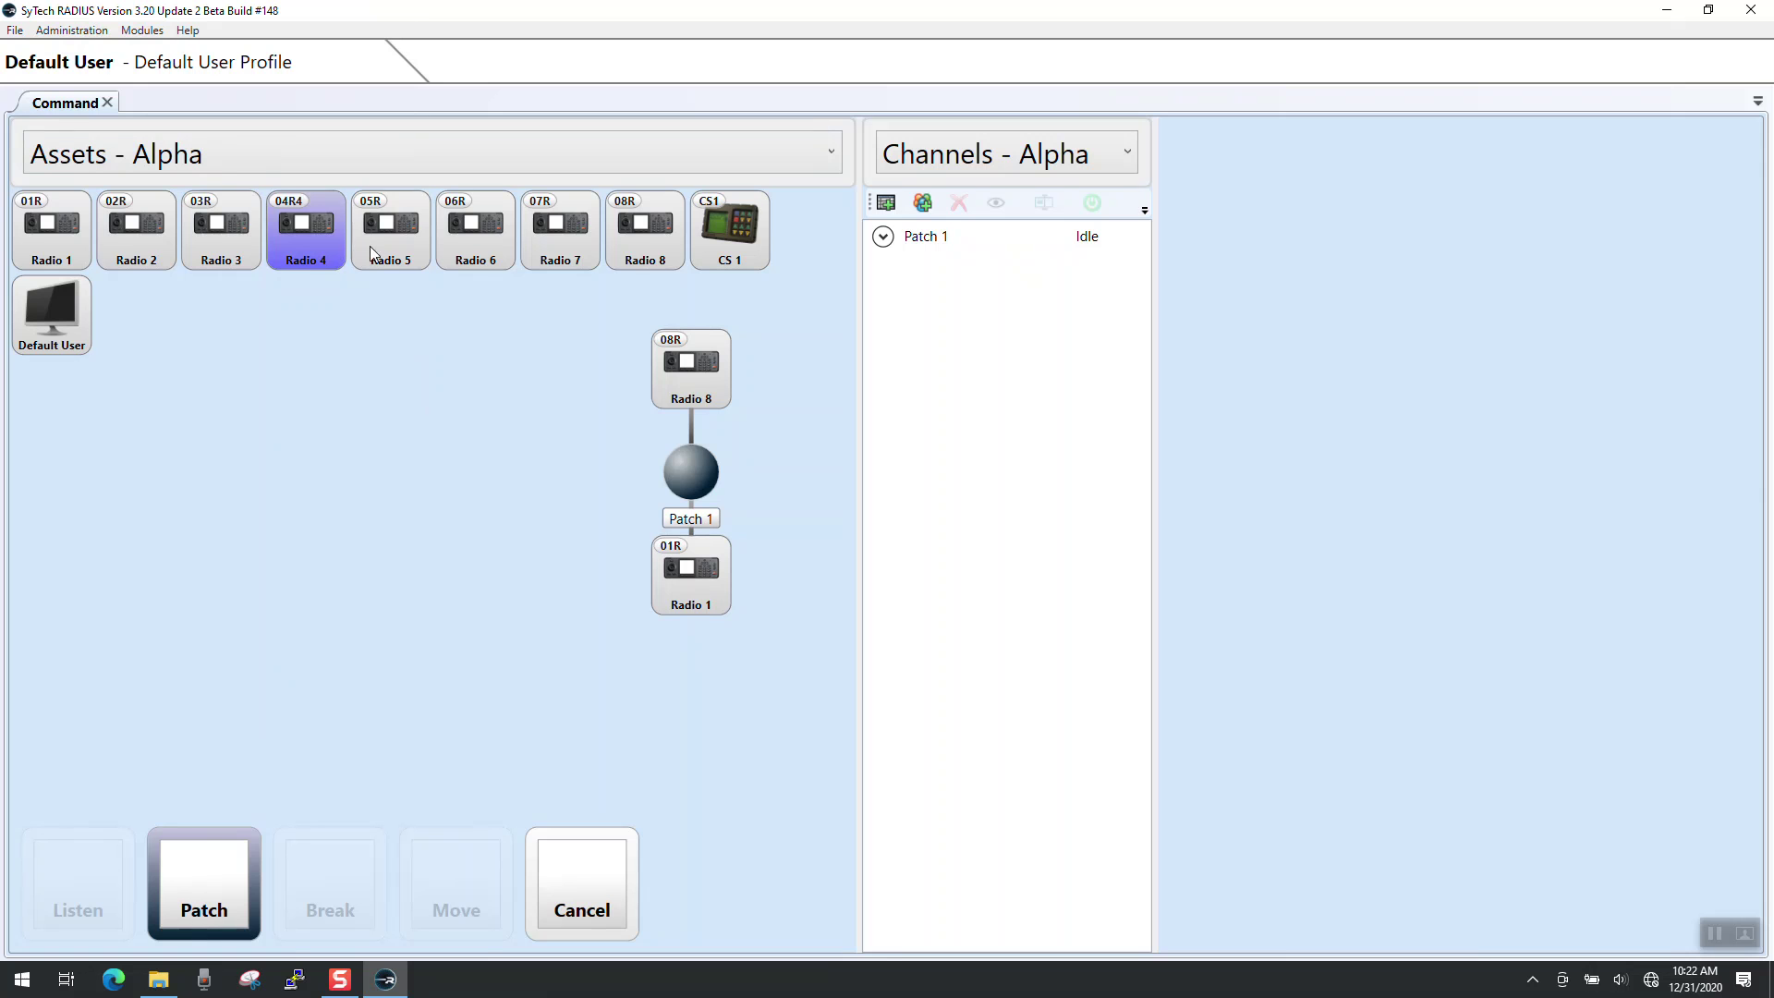
{"action": "left_click", "coordinate": [397, 250]}
{"action": "left_click", "coordinate": [491, 257]}
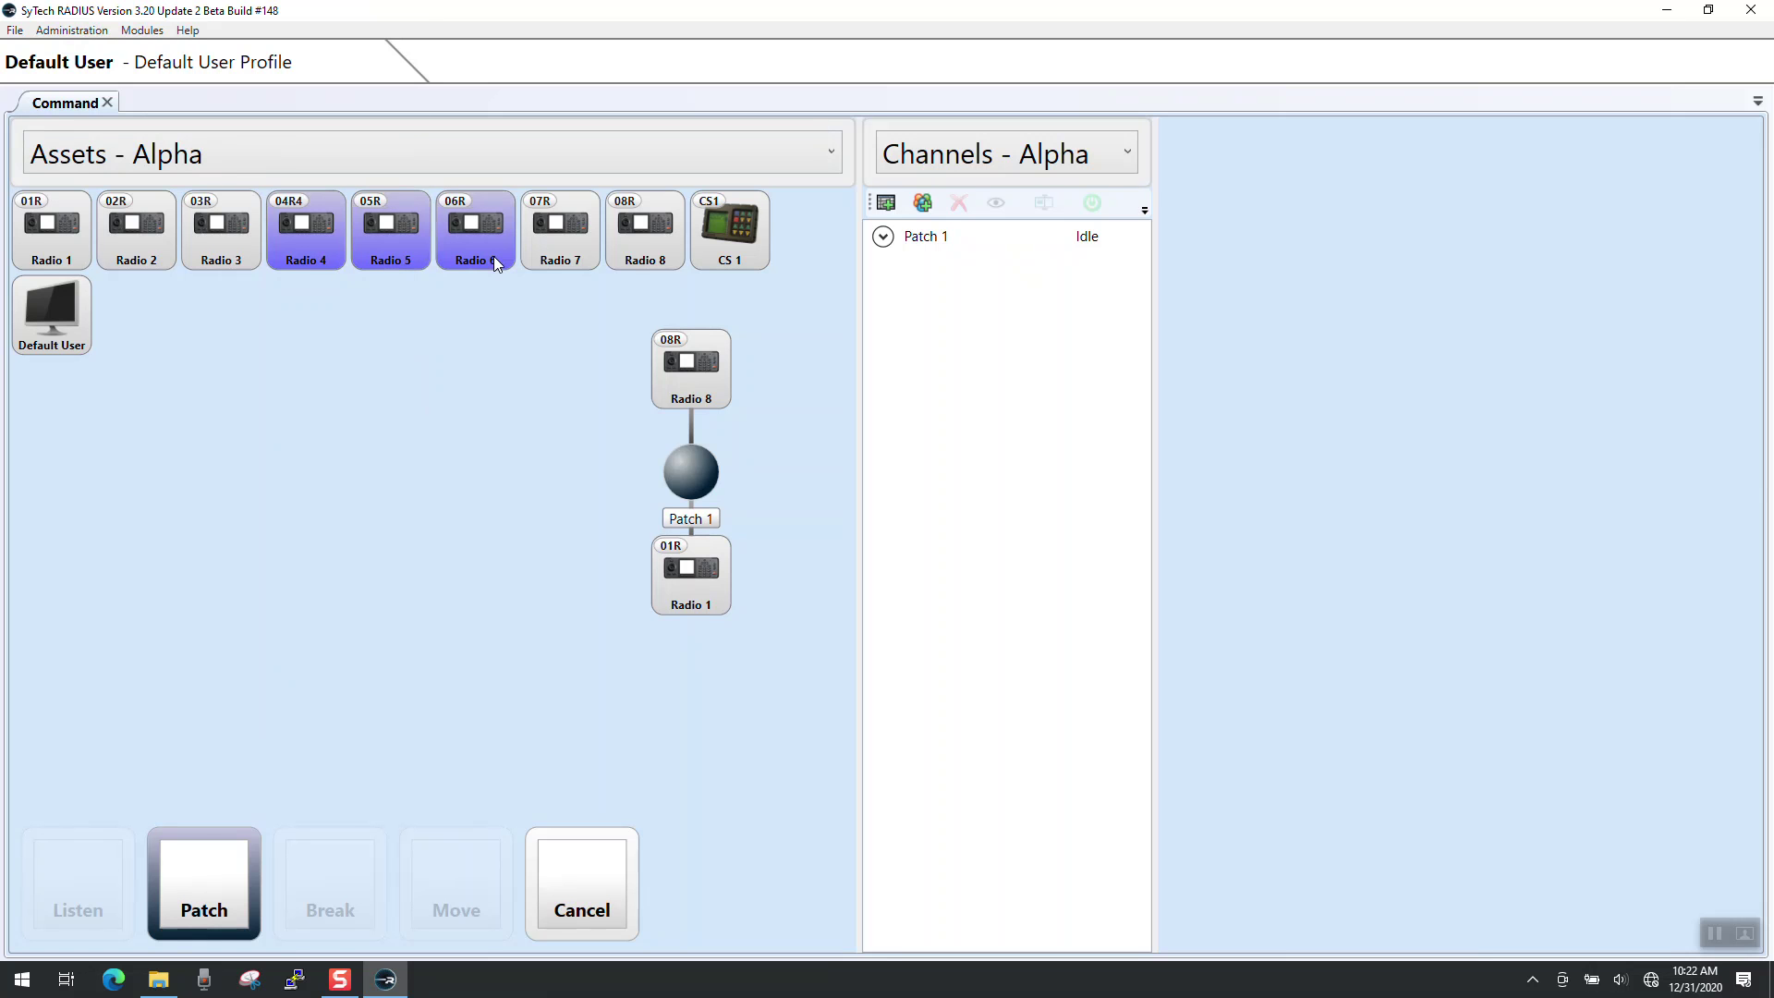
{"action": "left_click", "coordinate": [205, 875]}
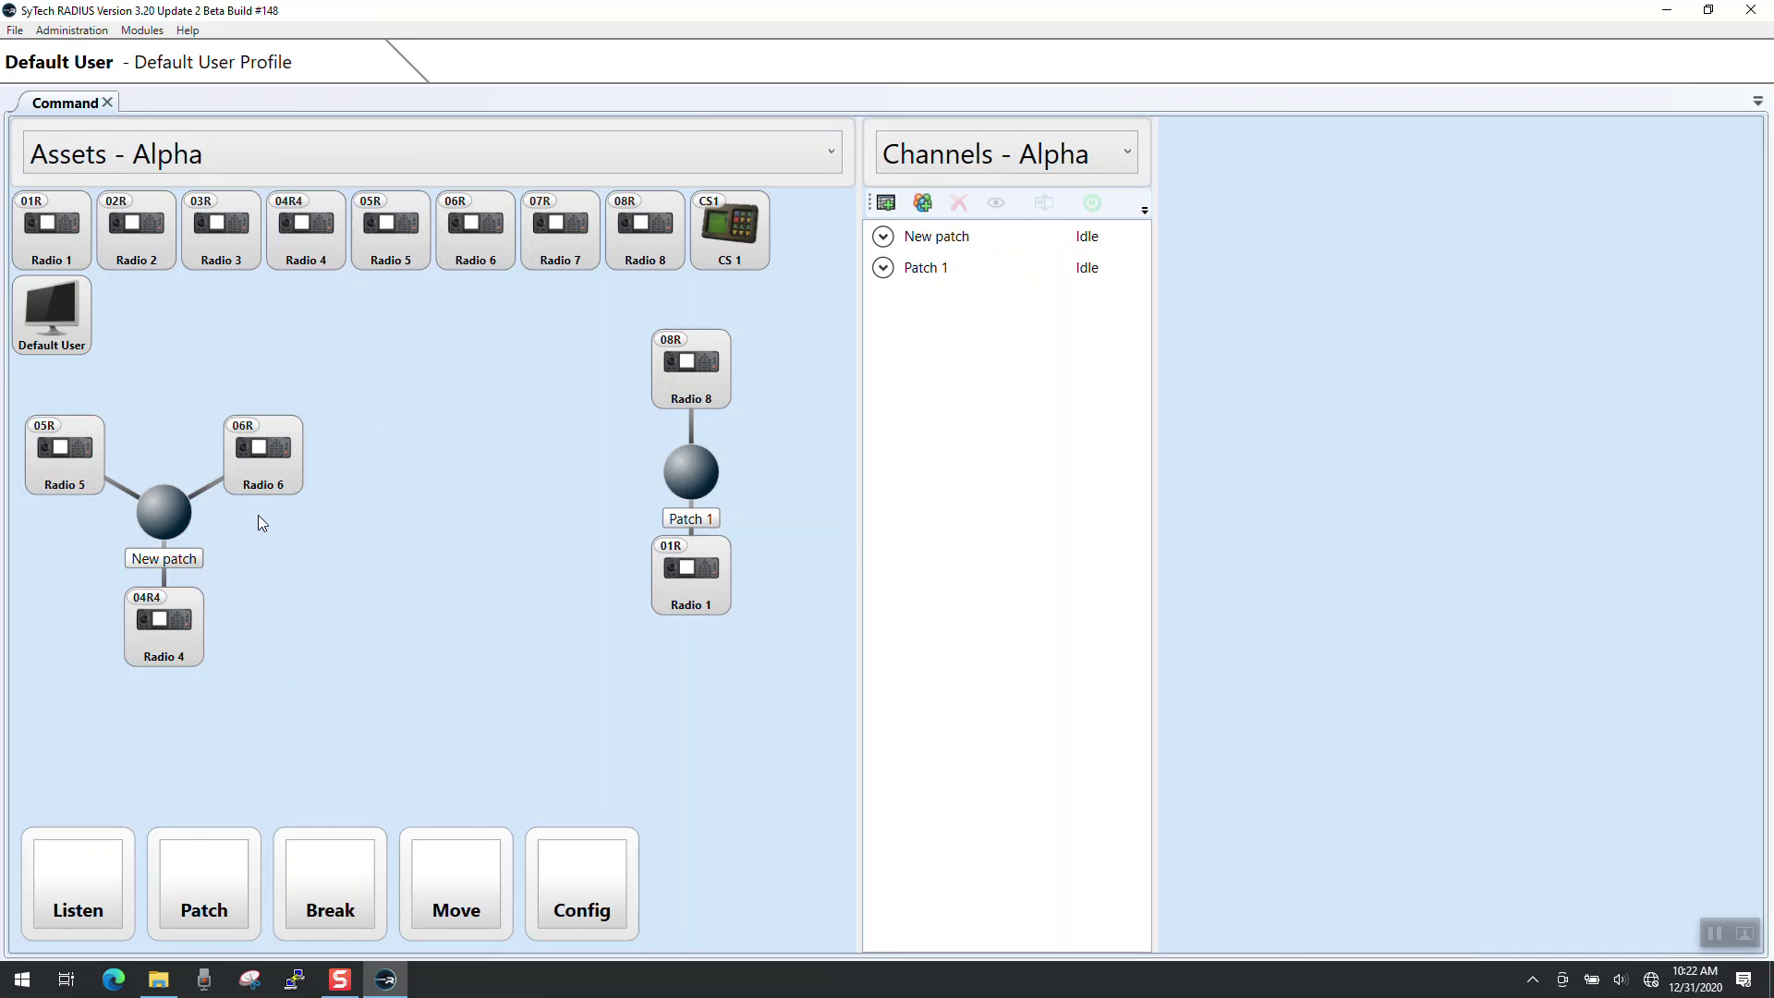
- Rename the patch of Radio 4, Radio 5 and Radio 6 to Patch 2
{"action": "left_click", "coordinate": [418, 930]}
{"action": "left_click", "coordinate": [169, 532]}
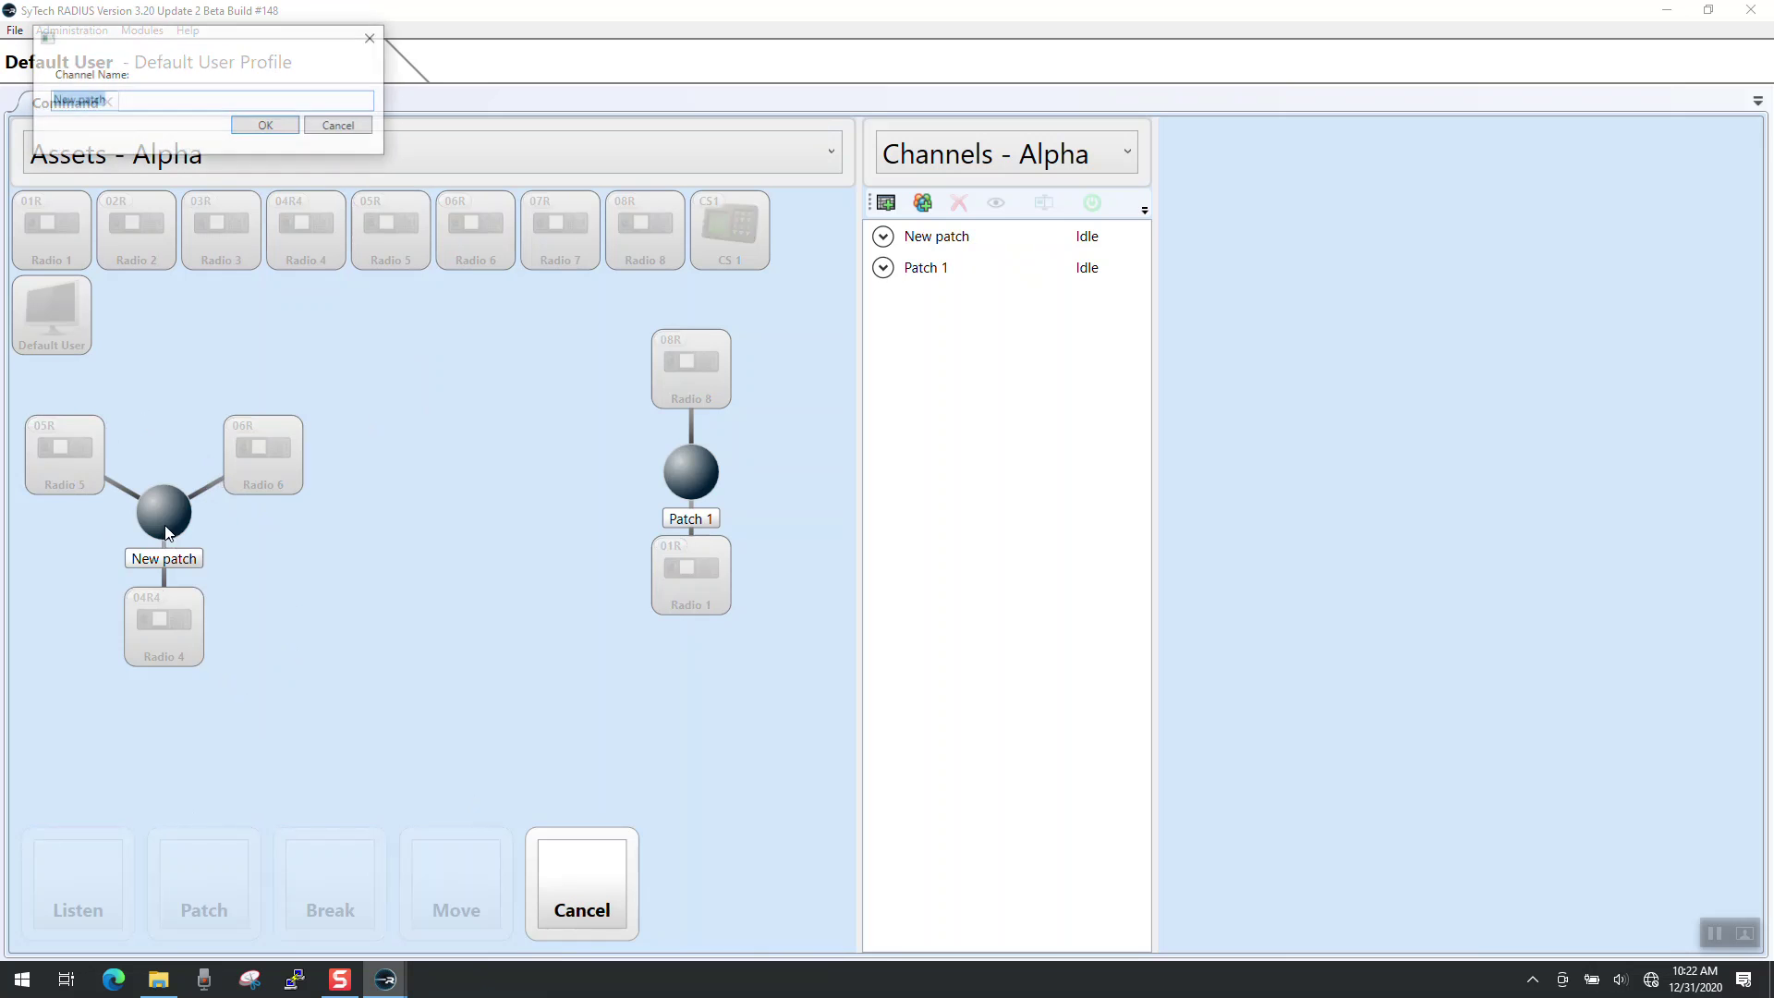
{"action": "type", "text": "Patch 2"}
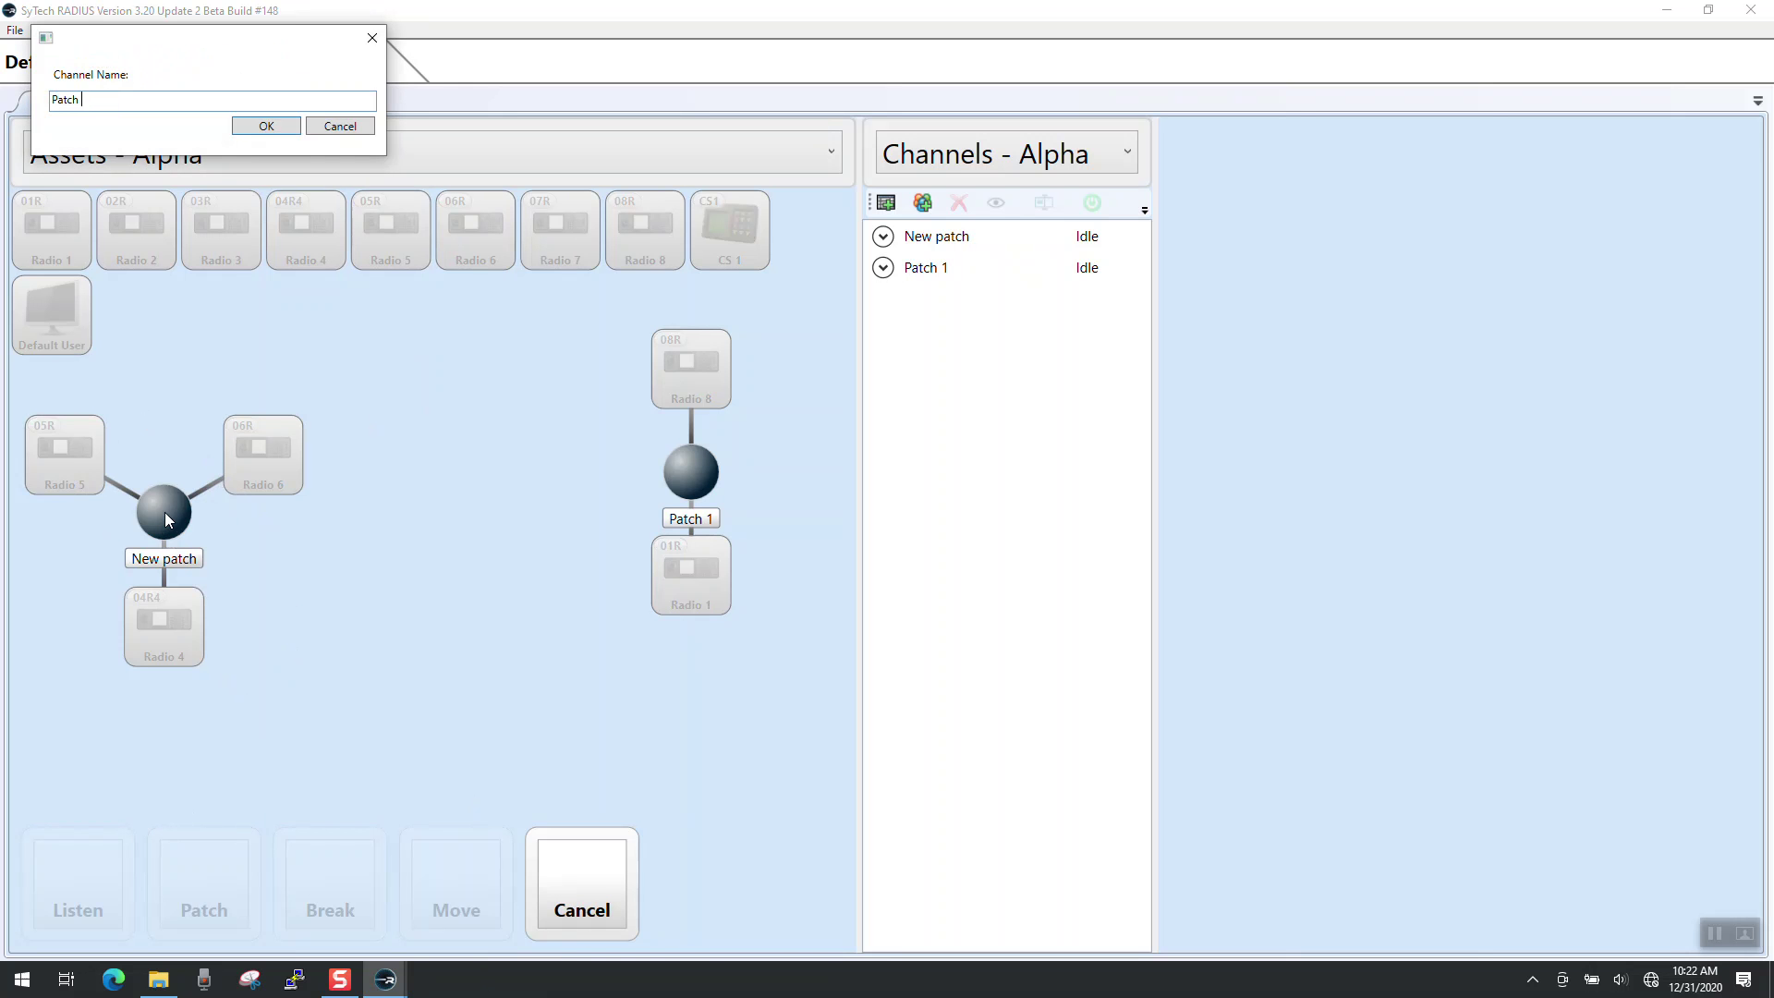
{"action": "left_click", "coordinate": [269, 119]}
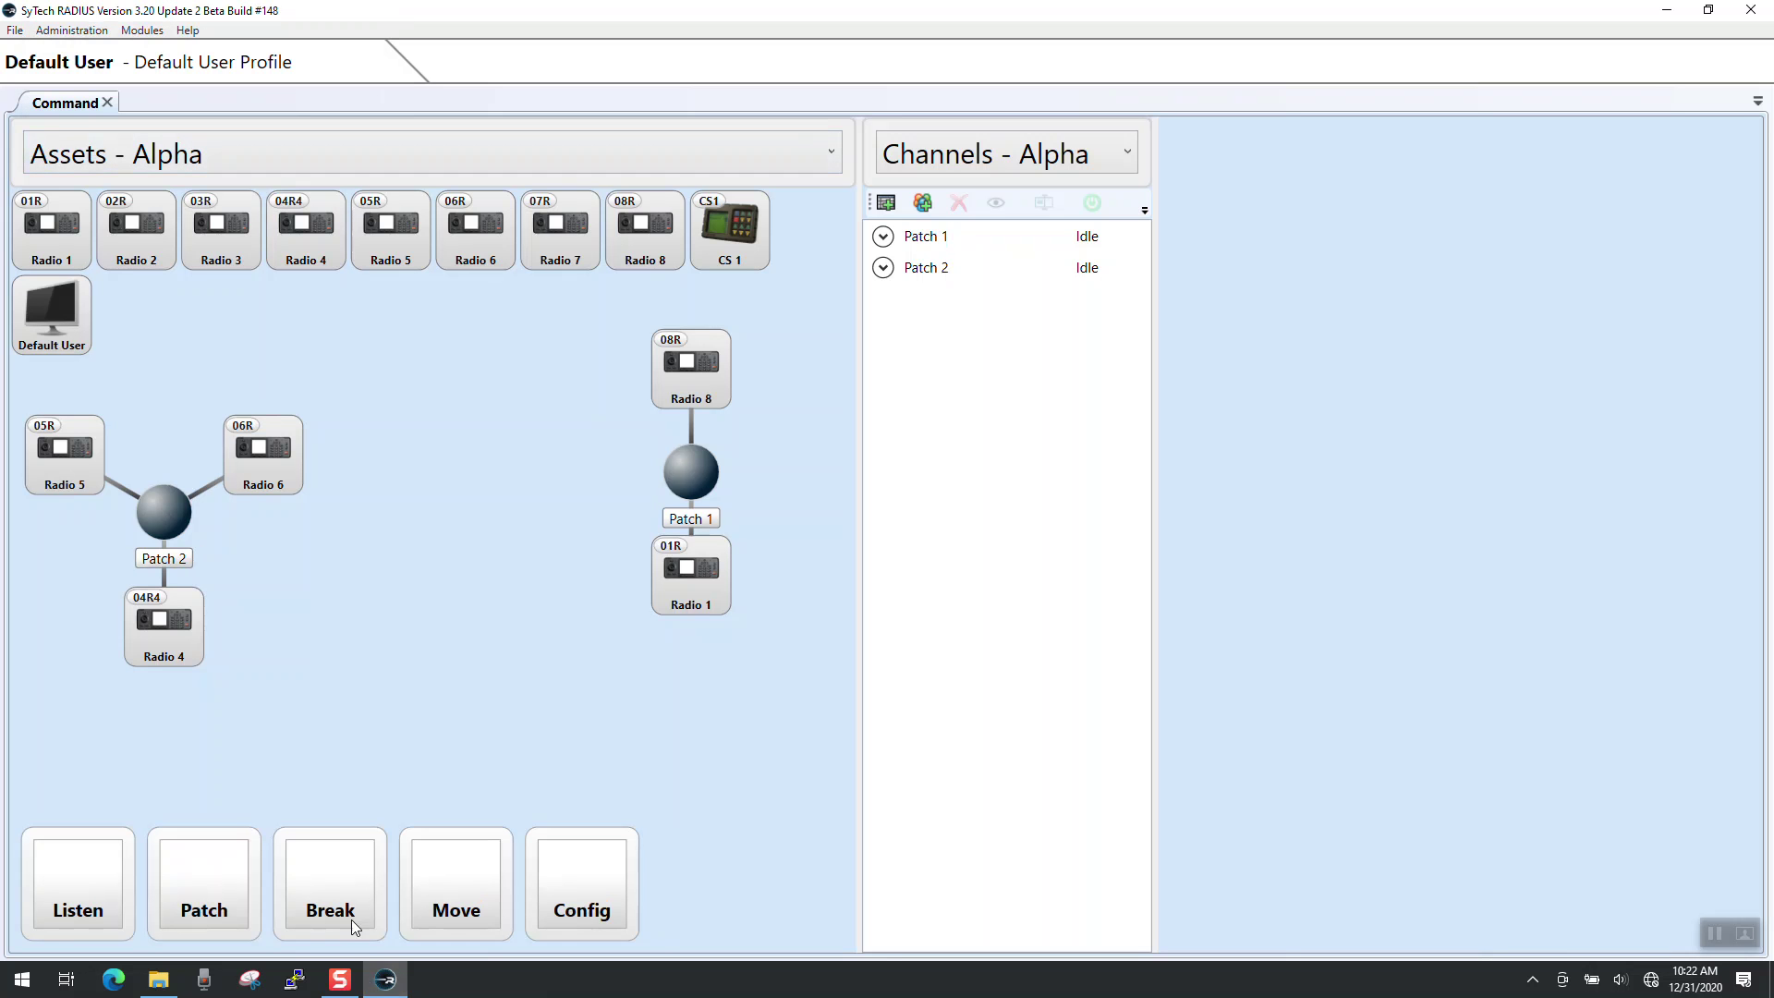
- Rearrange the workspace by moving Patch 2 slightly right and down and Patch 1 lower, so they sit nearly level side by side
{"action": "left_click", "coordinate": [456, 901]}
{"action": "left_click_drag", "start_coordinate": [187, 542], "coordinate": [306, 591]}
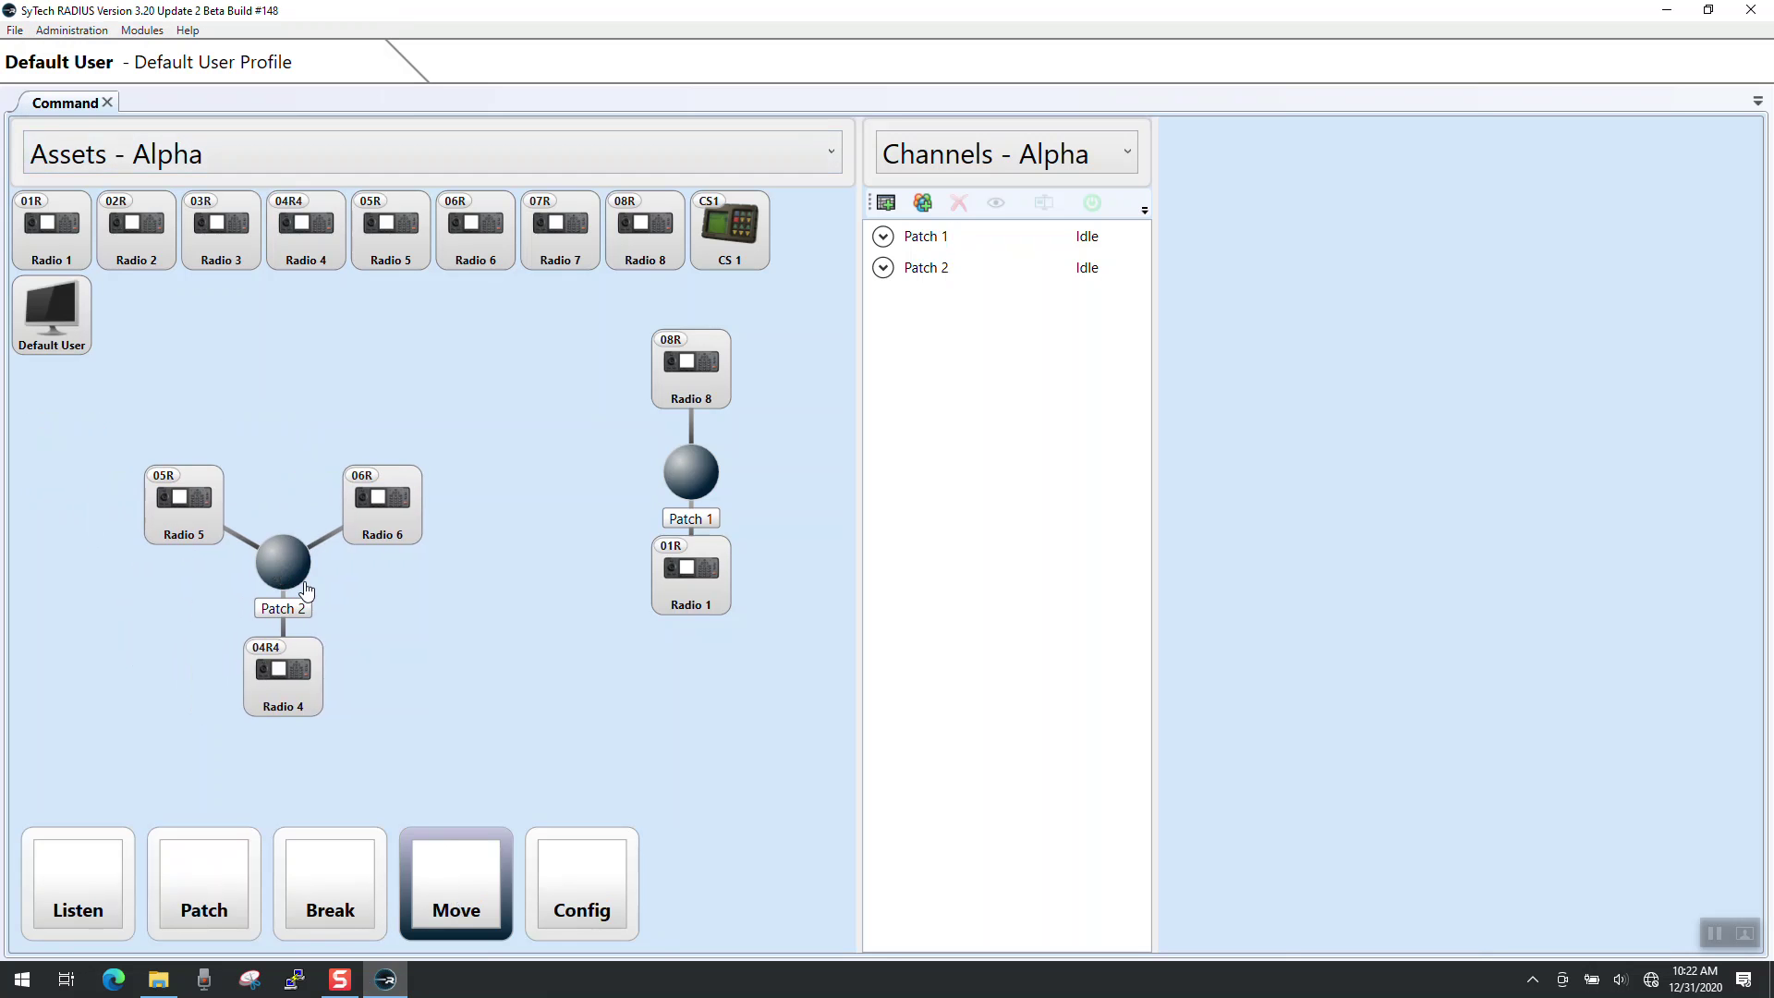
{"action": "left_click", "coordinate": [422, 869]}
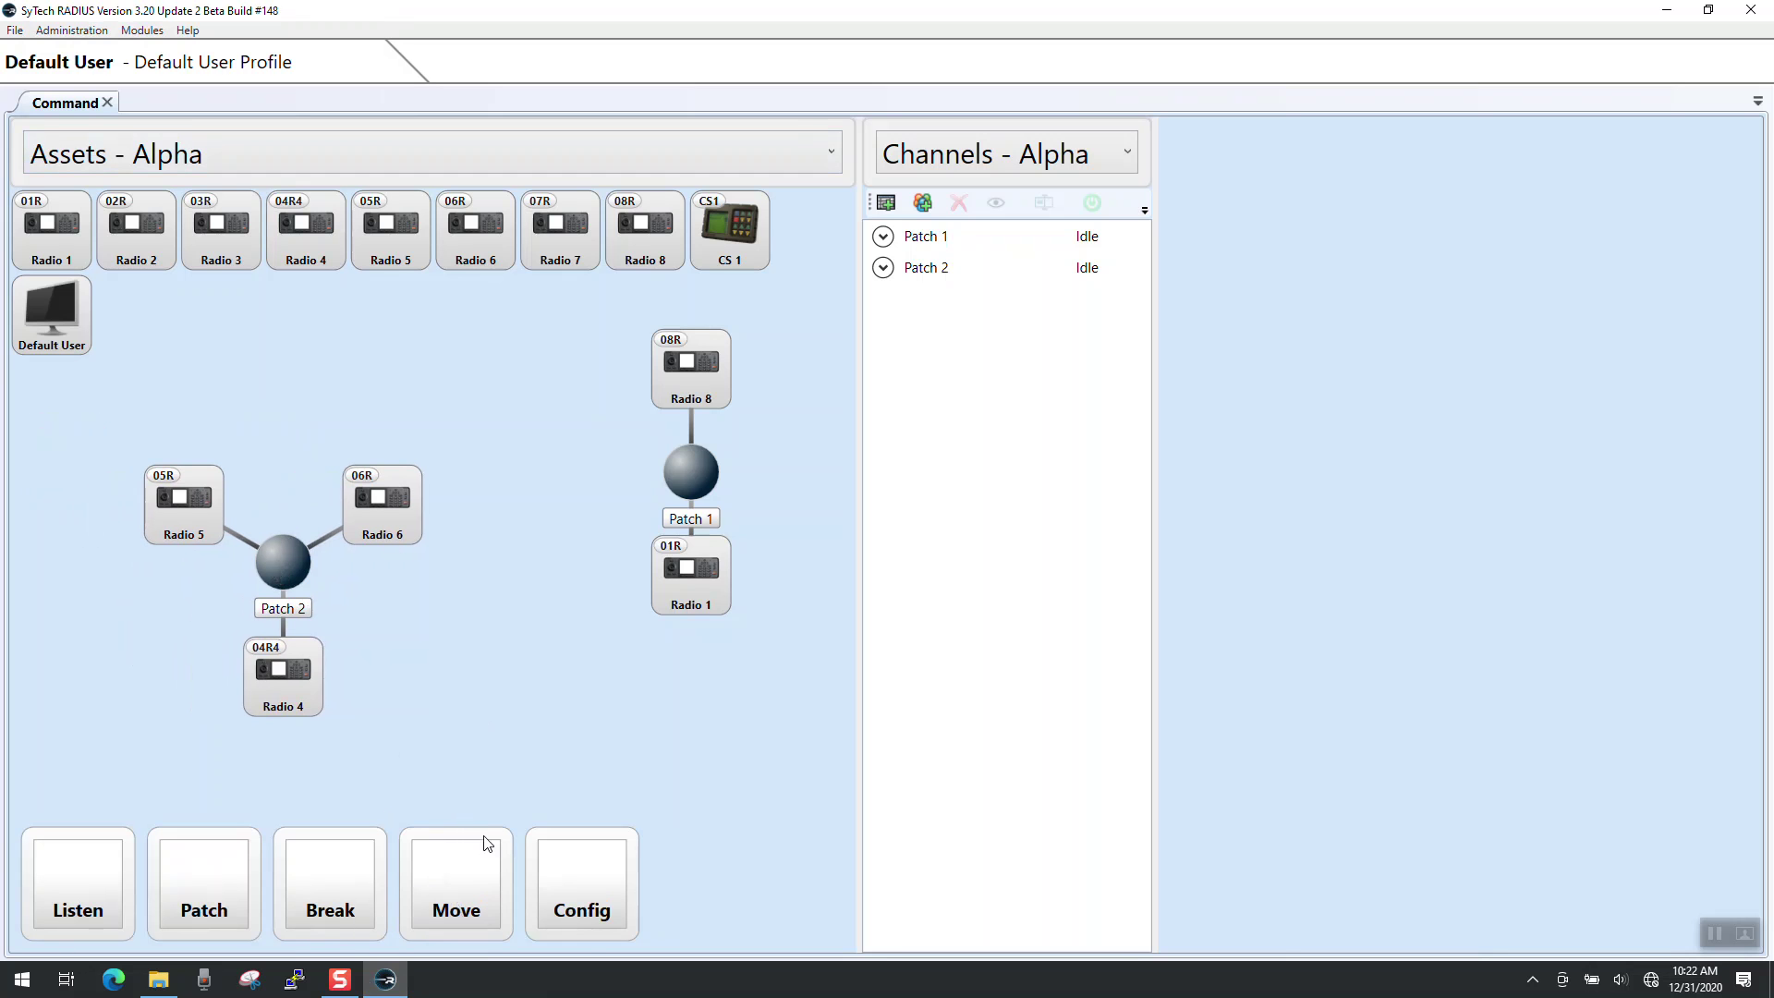
{"action": "left_click", "coordinate": [485, 888]}
{"action": "left_click_drag", "start_coordinate": [683, 480], "coordinate": [642, 593]}
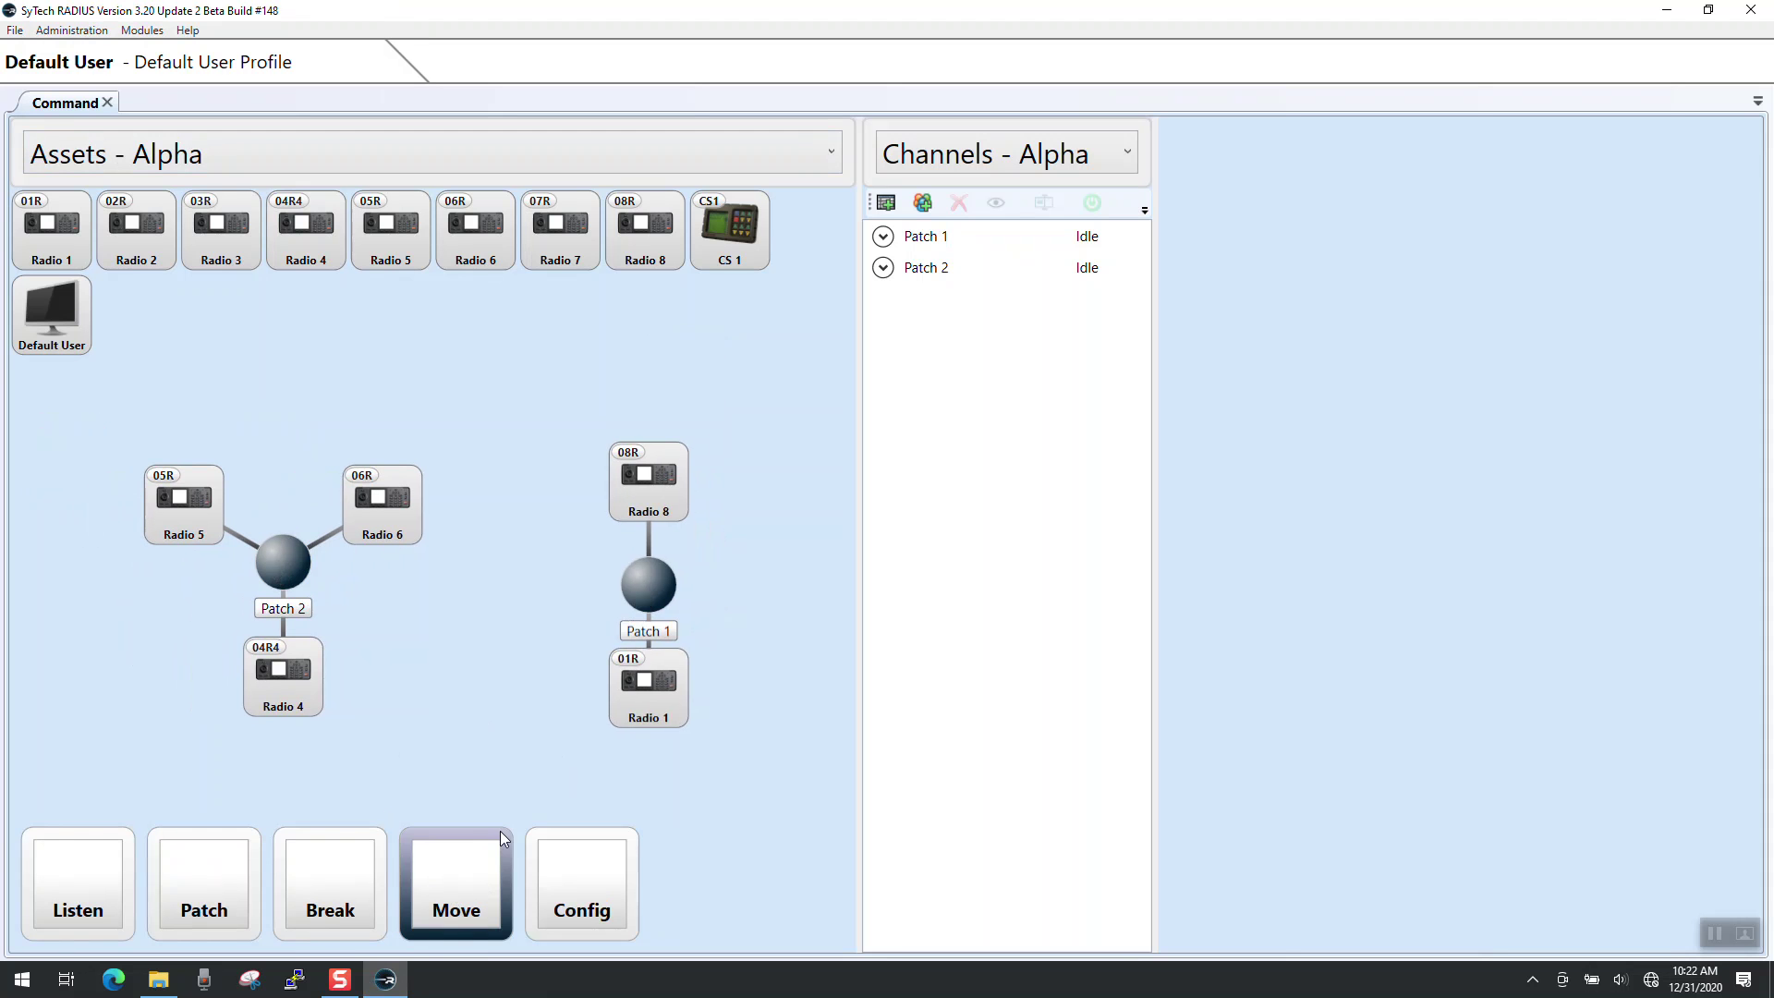
{"action": "left_click", "coordinate": [474, 863]}
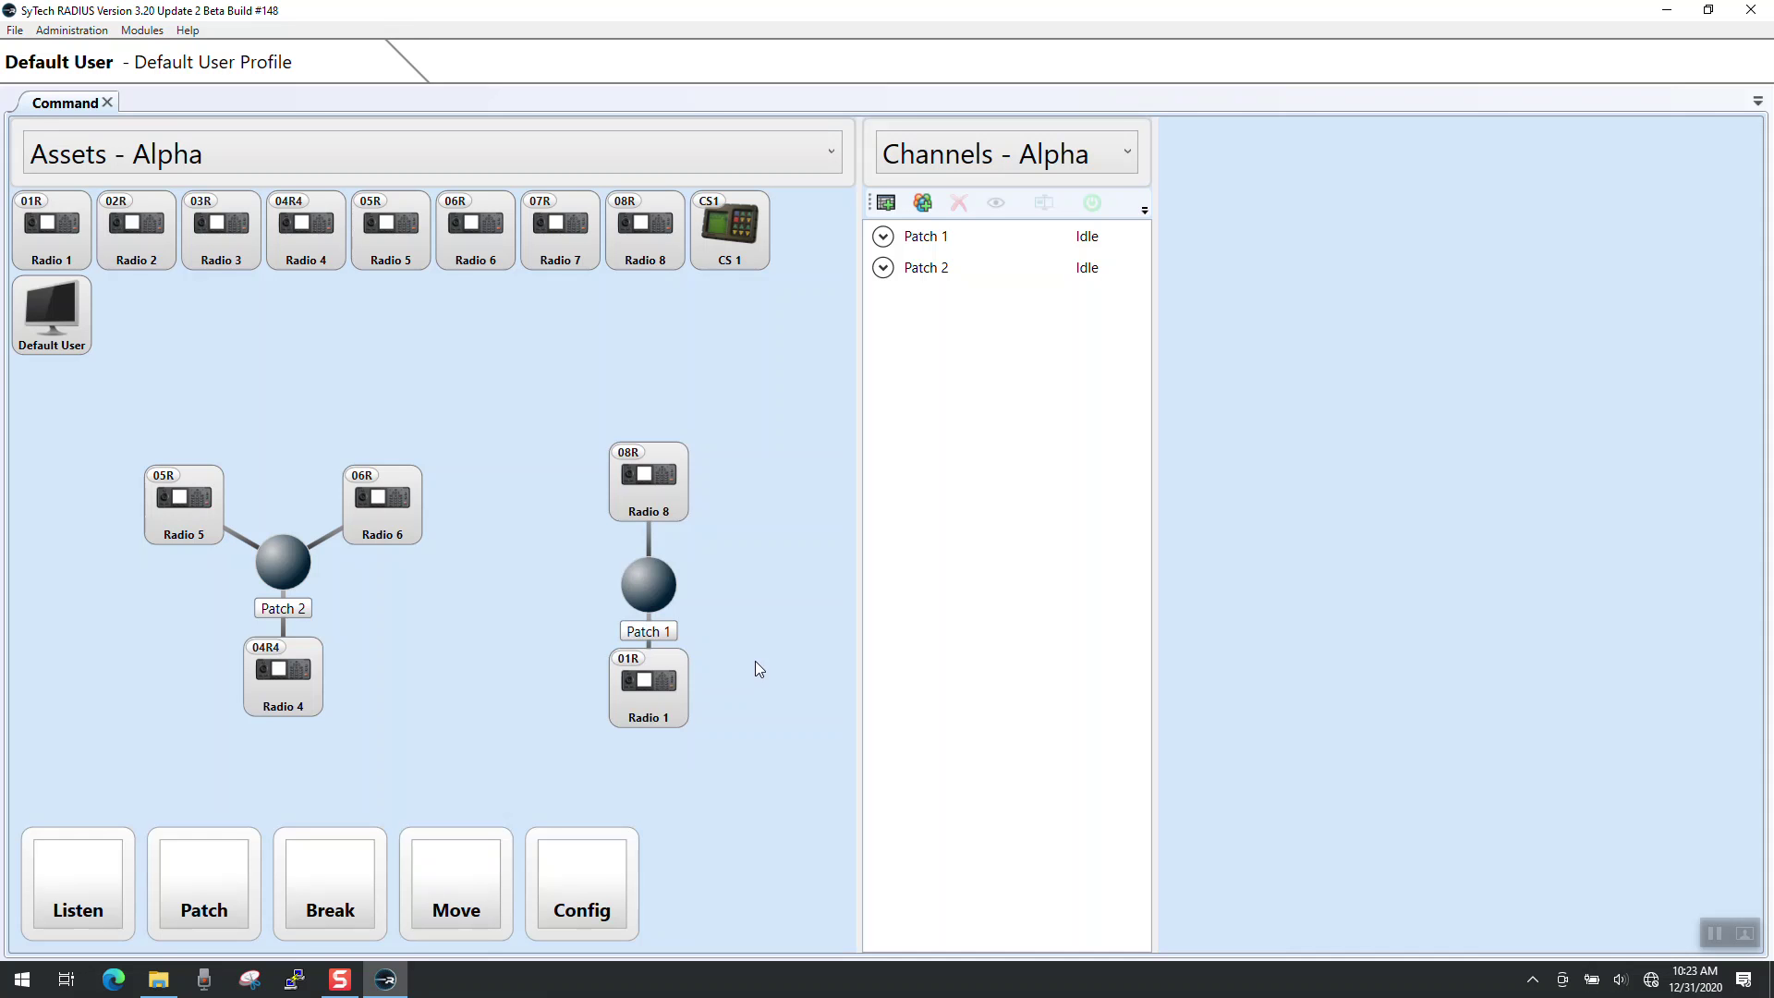
- Create a channel named Channel 1 containing Radio 1 and display its PTT control
{"action": "left_click", "coordinate": [885, 205]}
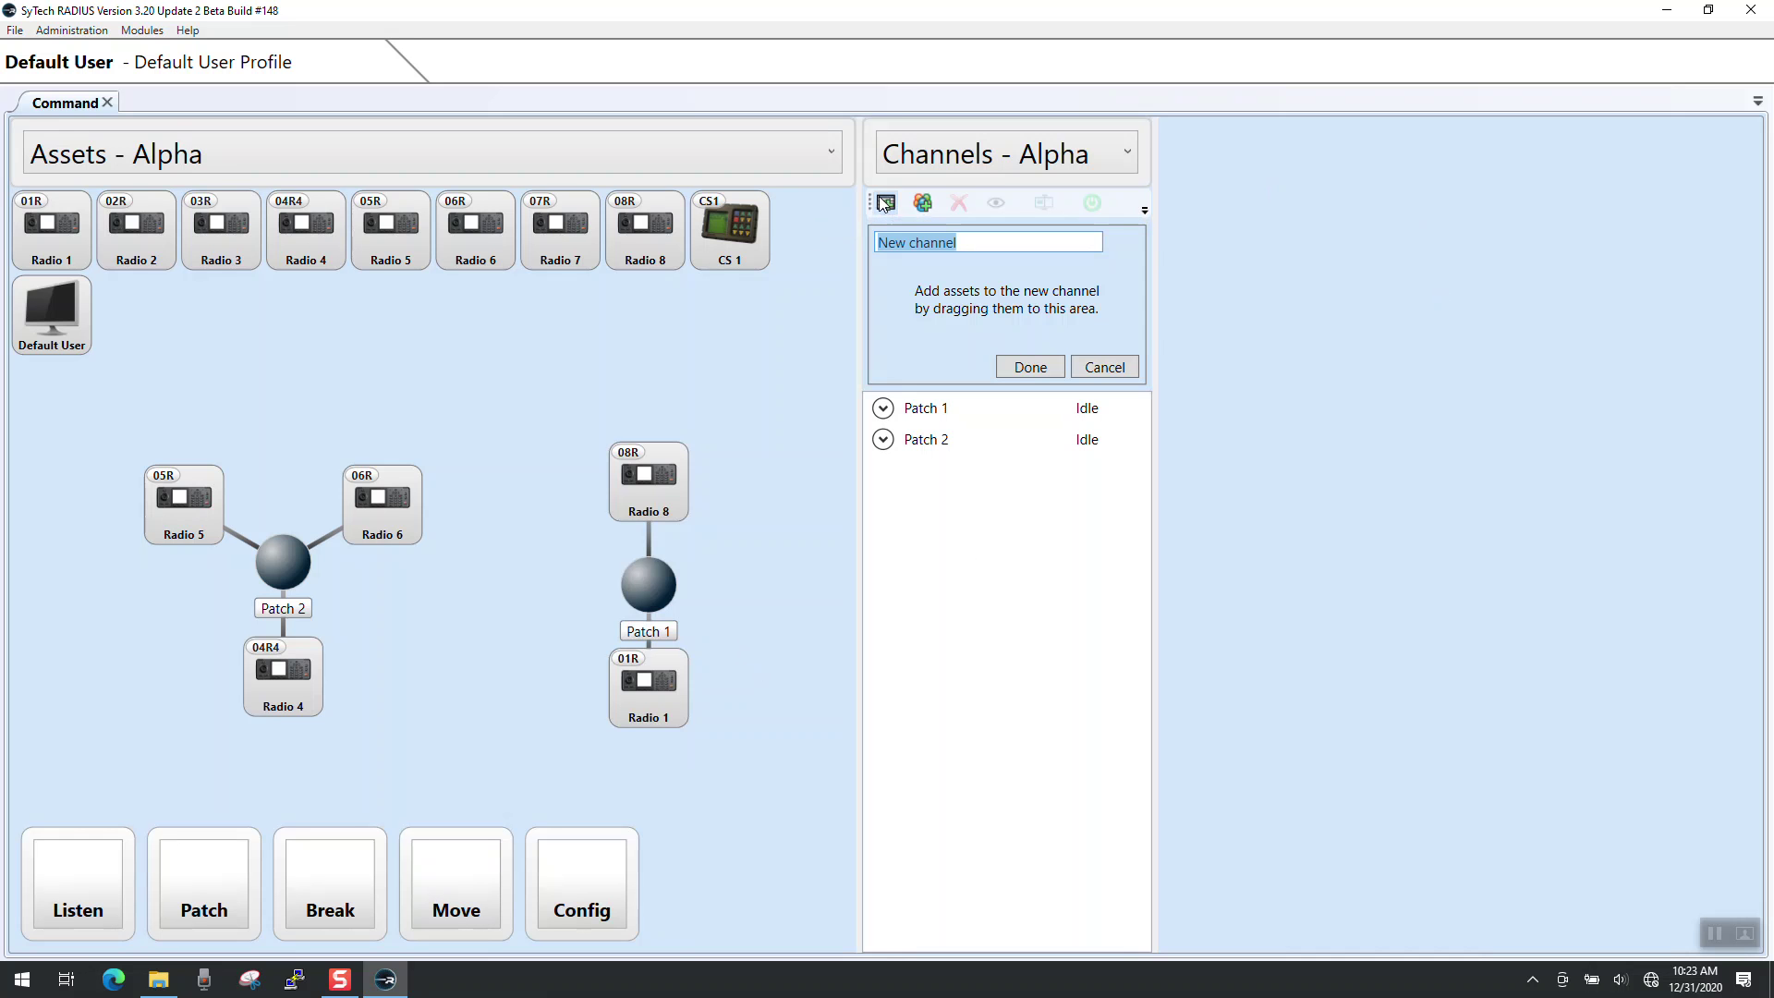
{"action": "left_click_drag", "start_coordinate": [64, 226], "coordinate": [961, 303]}
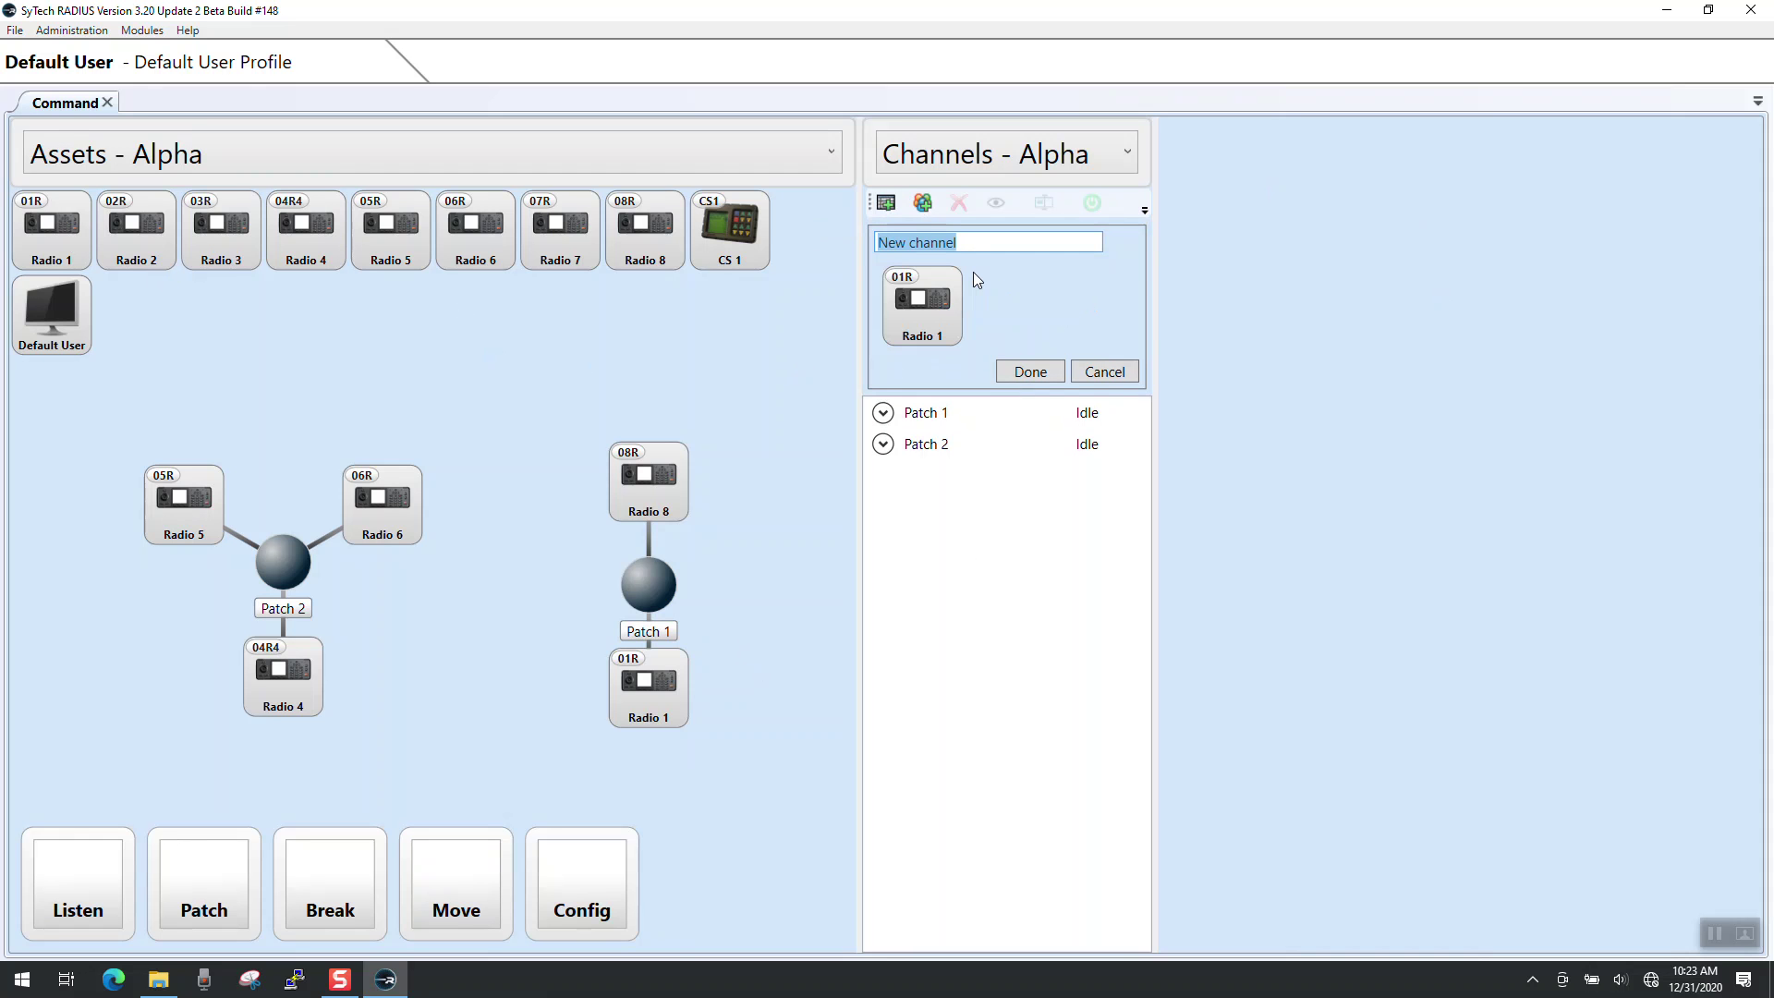
{"action": "type", "text": "Chane"}
{"action": "key", "text": "BackSpace"}
{"action": "type", "text": "ne"}
{"action": "left_click", "coordinate": [1042, 374]}
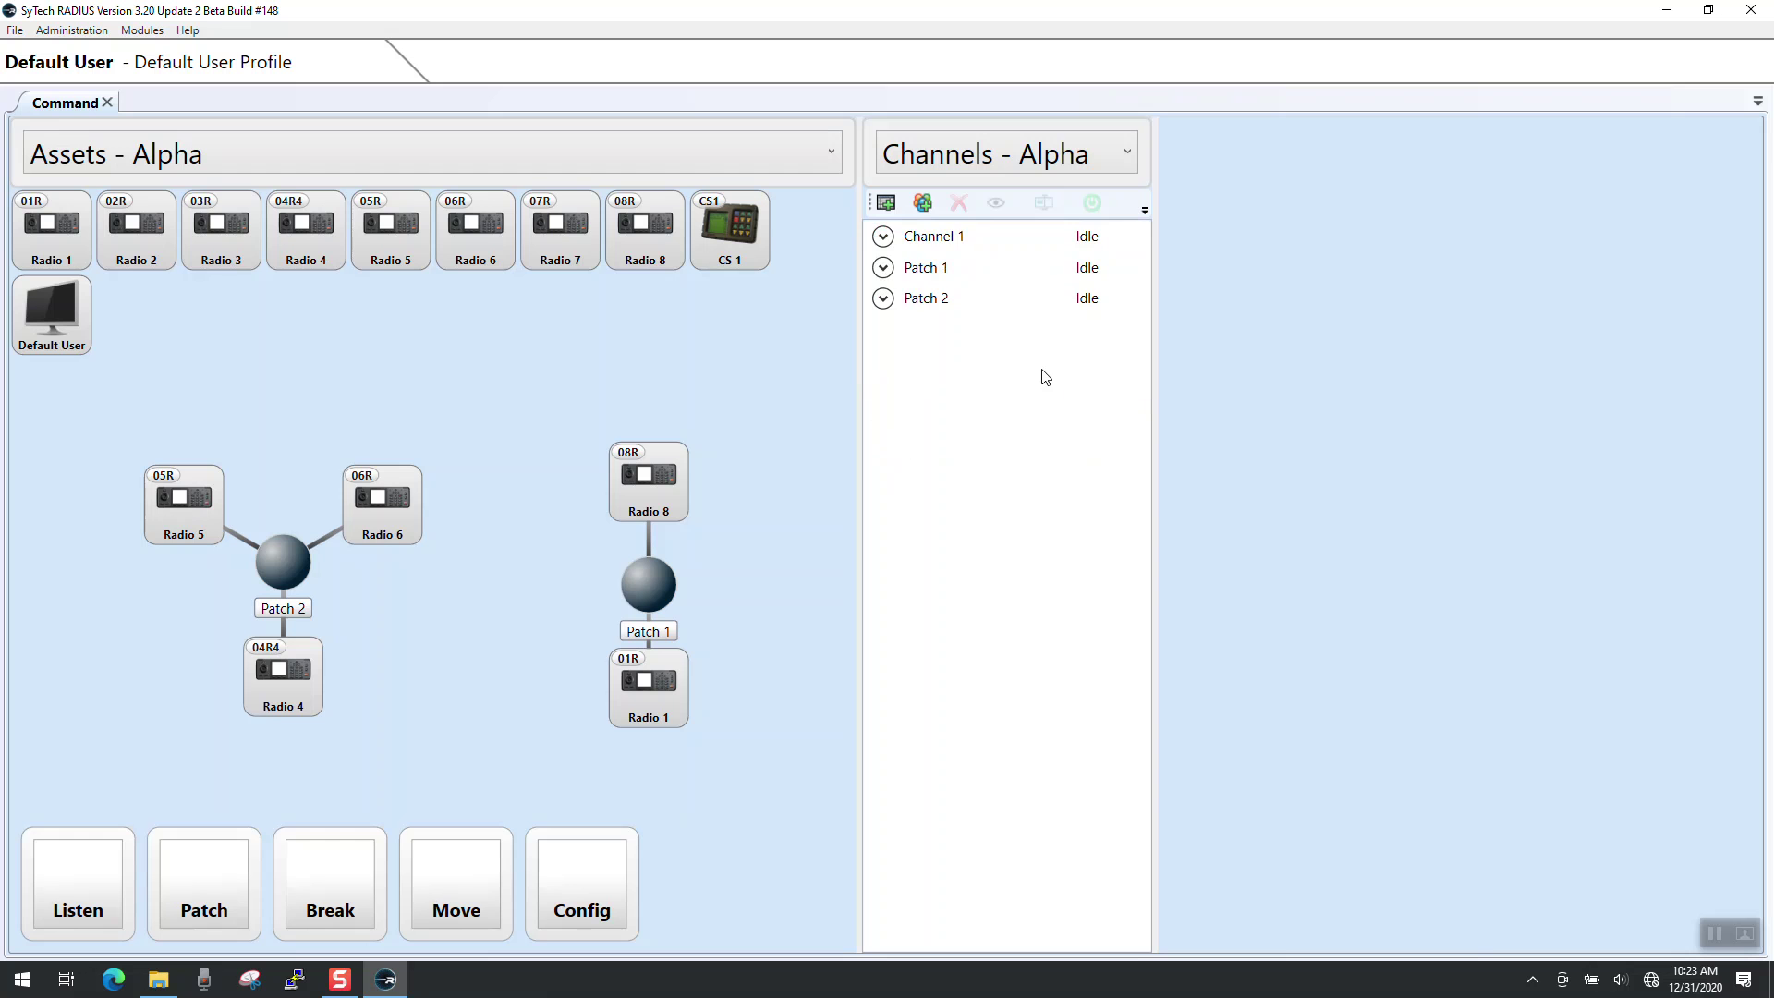
{"action": "left_click", "coordinate": [931, 242]}
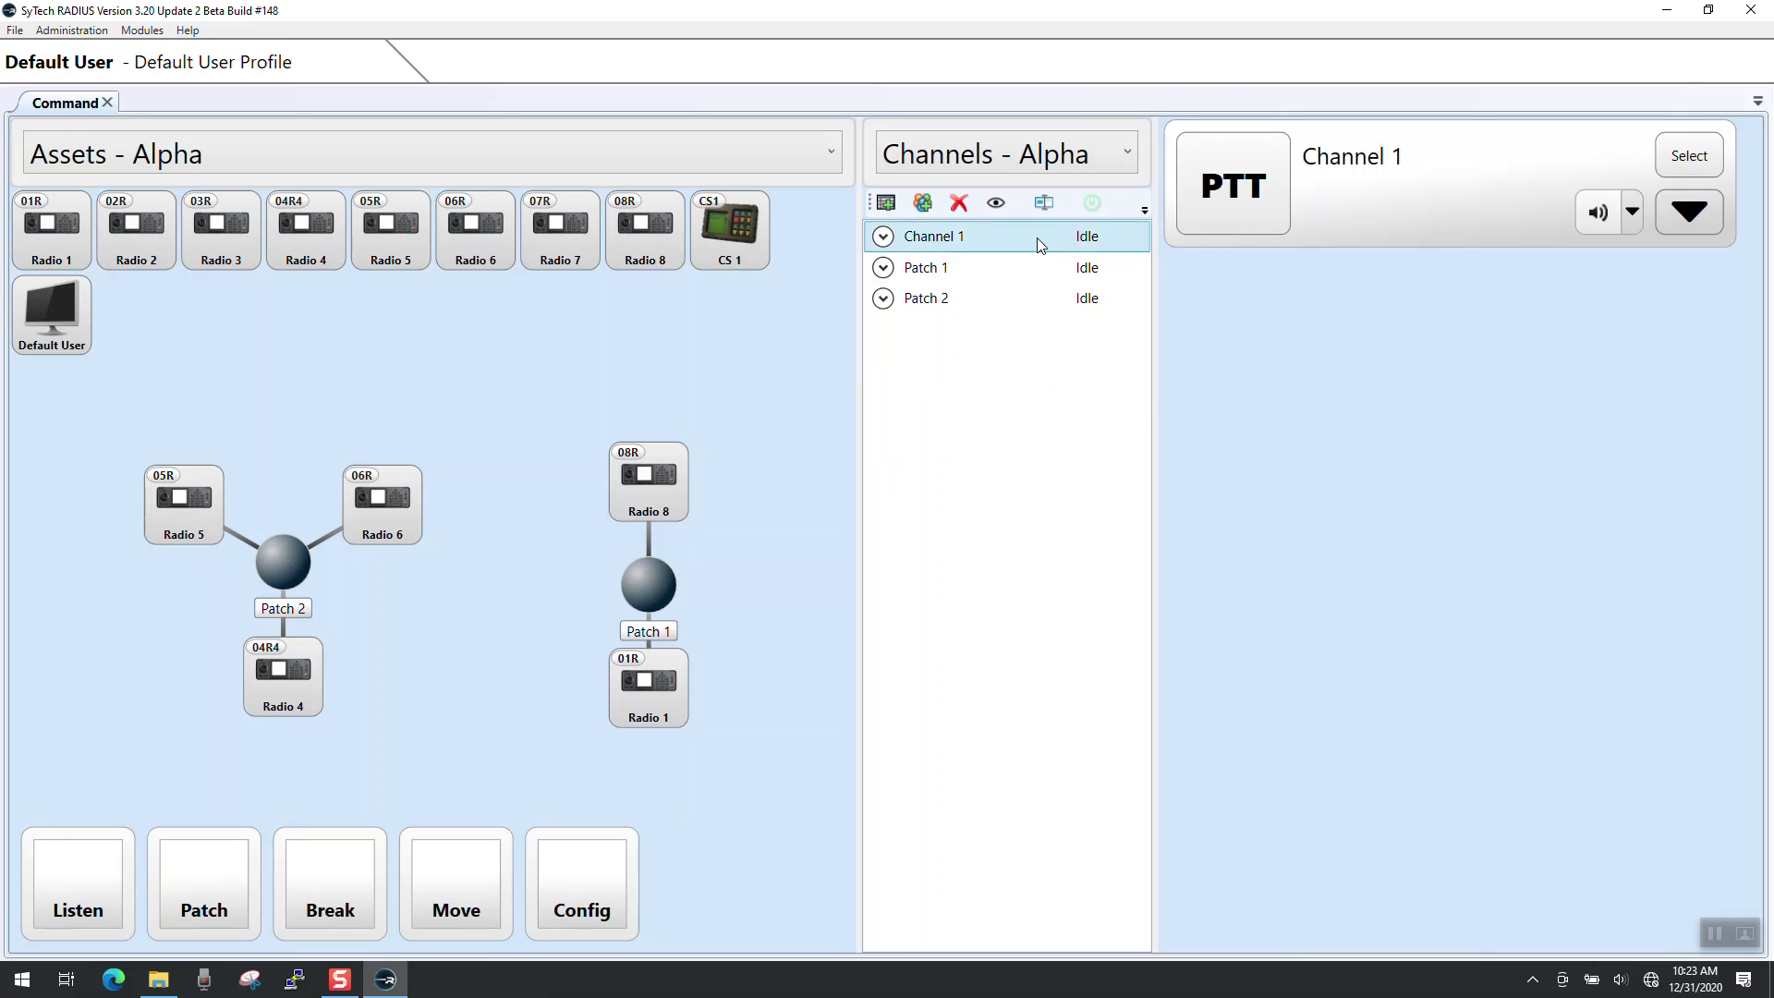
- Create a channel named Channel 2 containing Radio 2 and display its PTT control
{"action": "left_click", "coordinate": [886, 205]}
{"action": "type", "text": "Cha"}
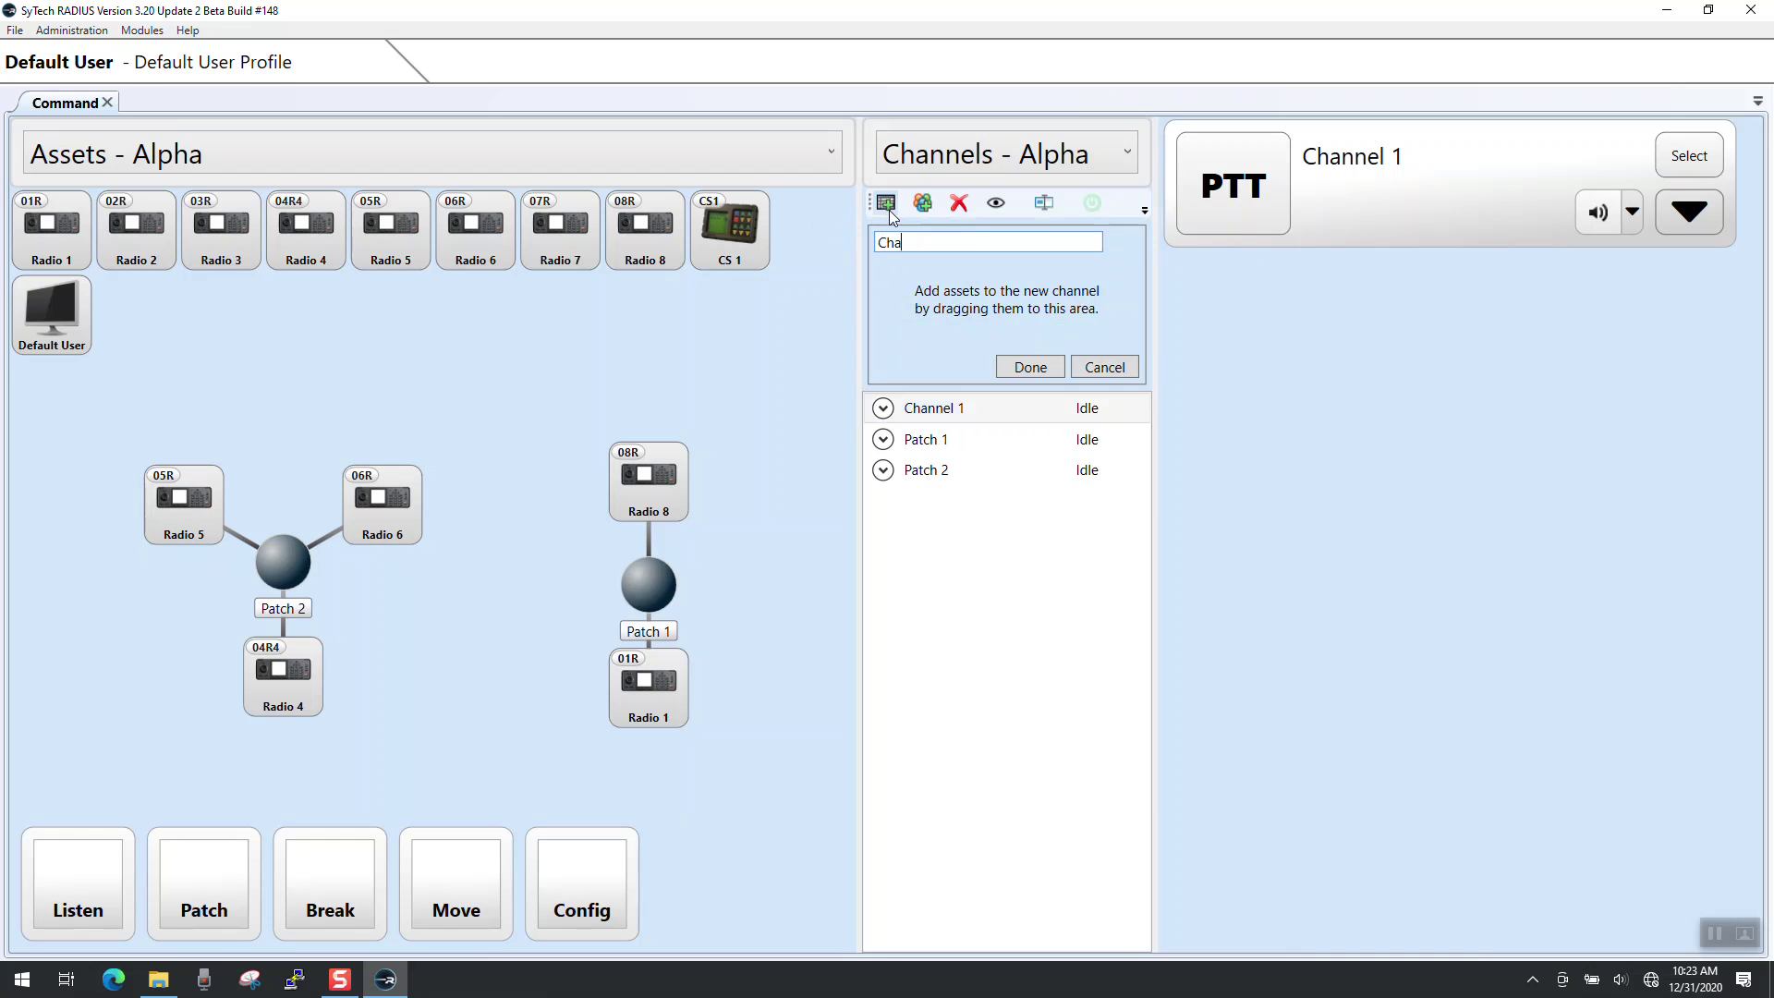
{"action": "type", "text": "nnel 2"}
{"action": "left_click_drag", "start_coordinate": [140, 251], "coordinate": [921, 295]}
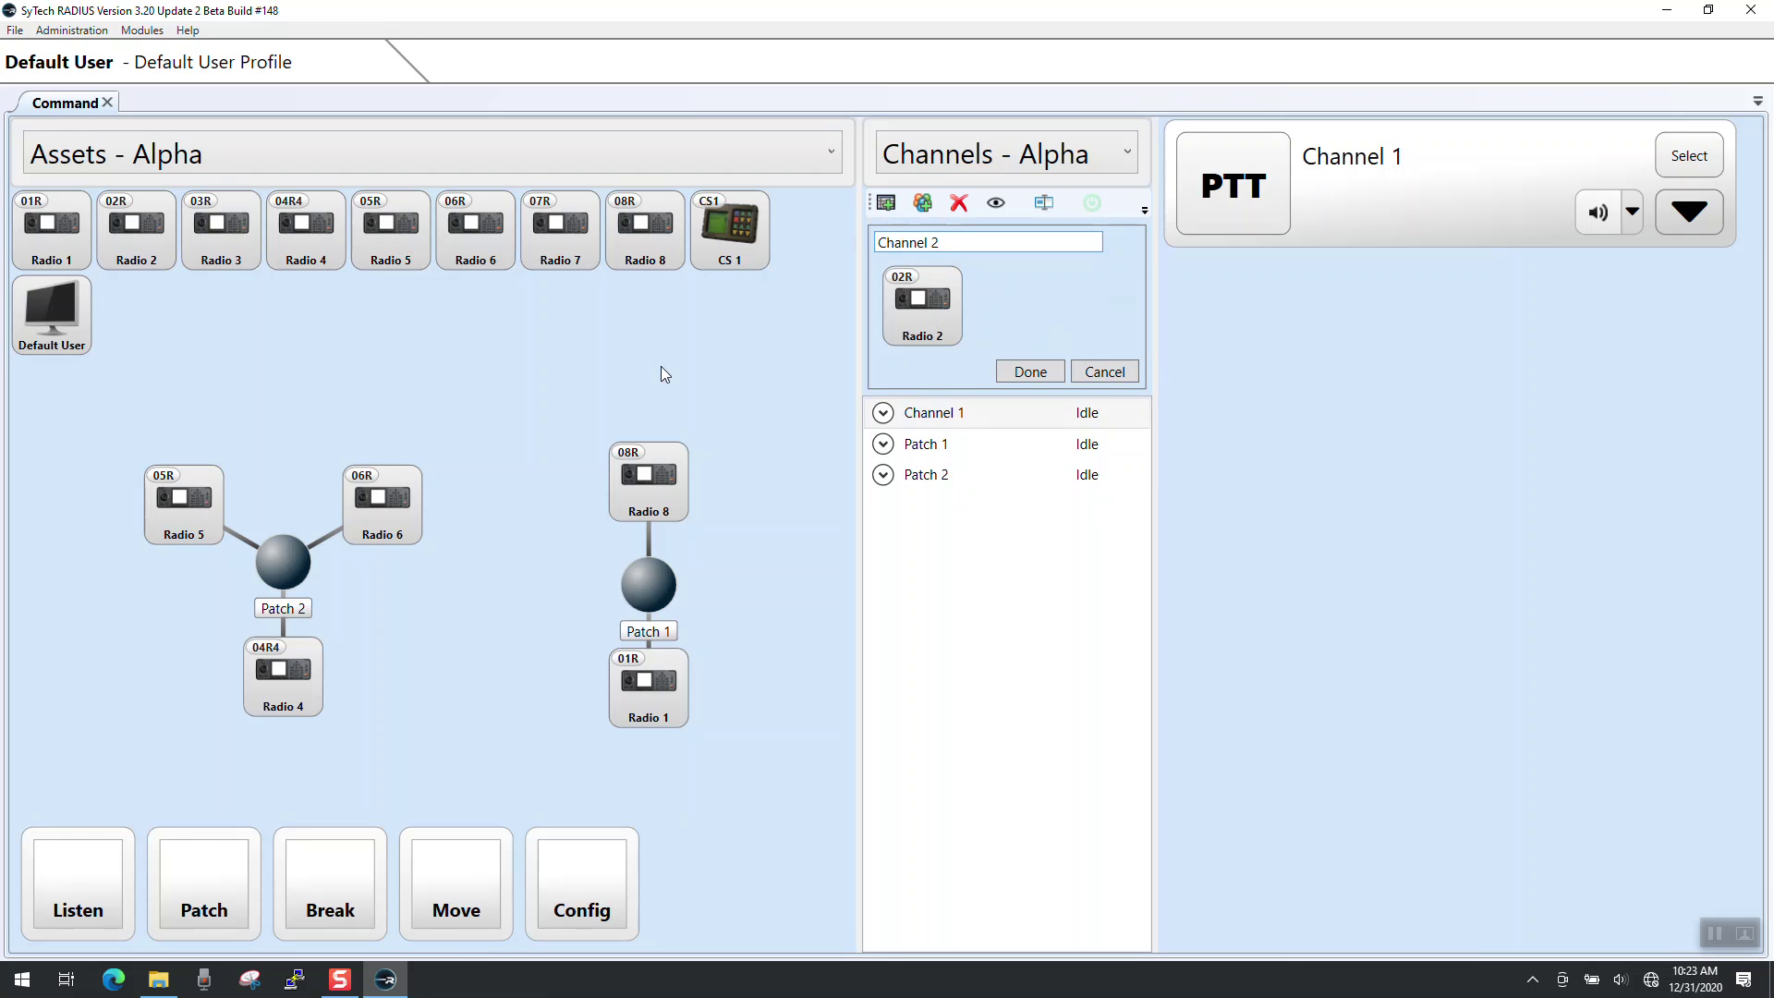
{"action": "left_click", "coordinate": [1041, 370]}
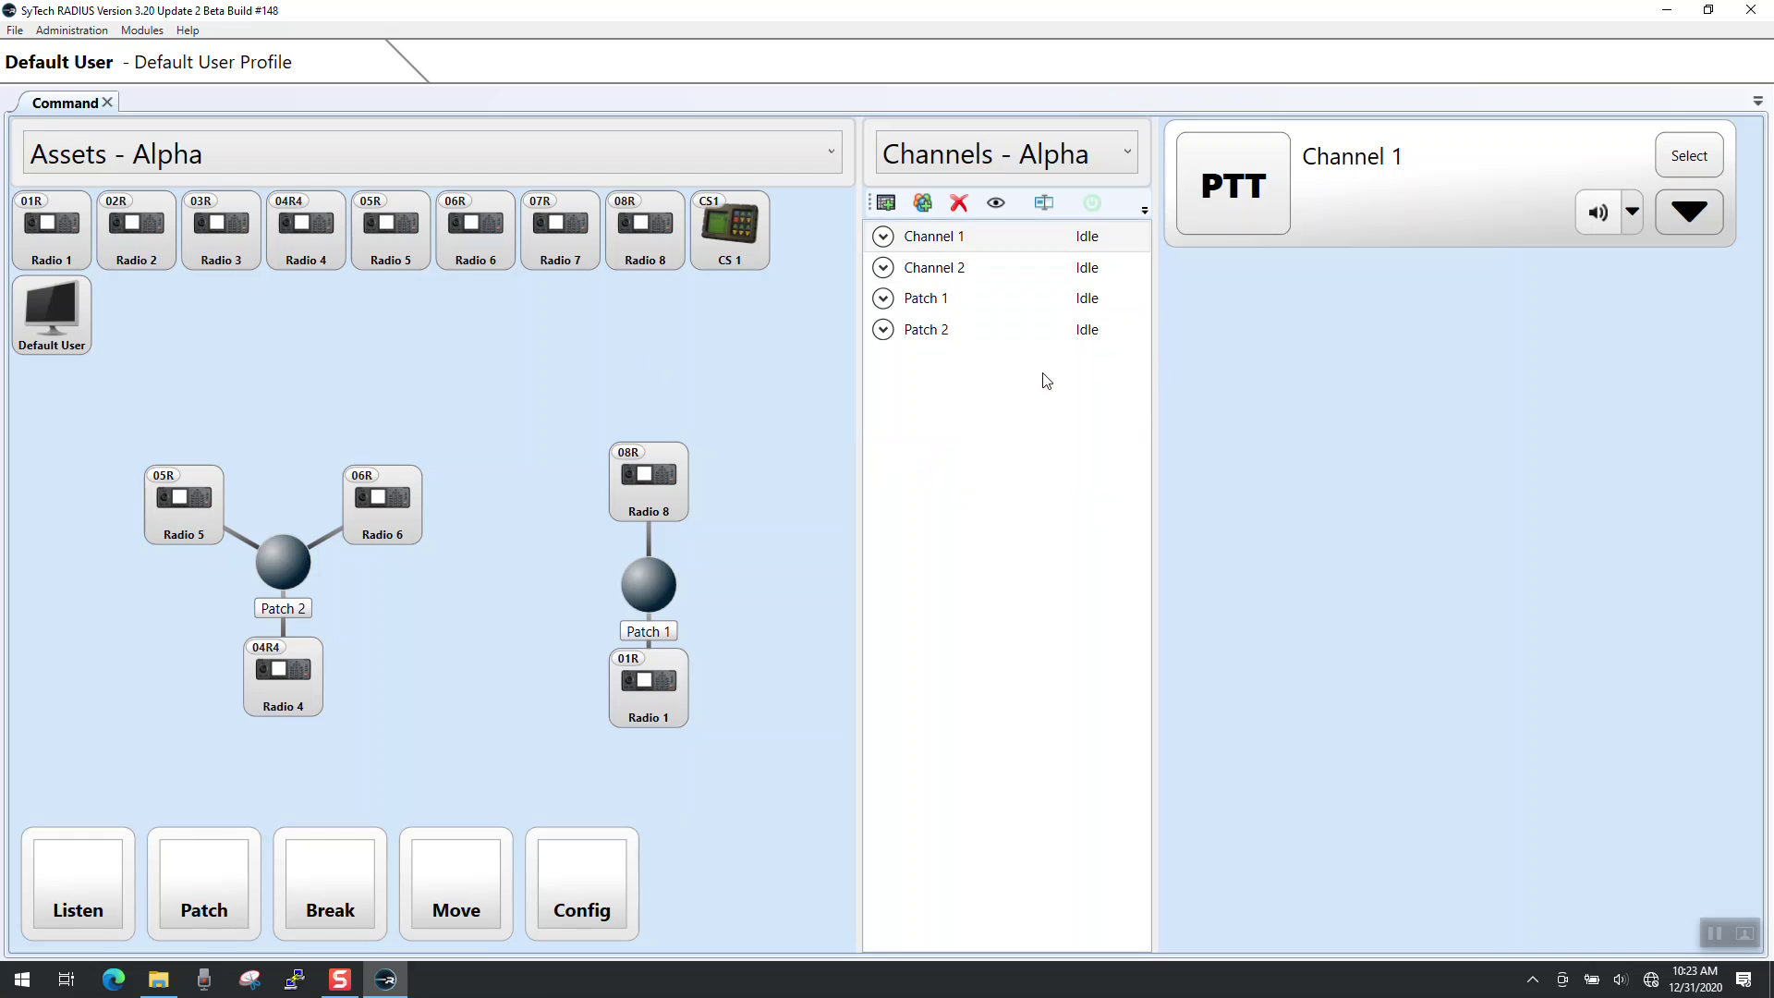
{"action": "left_click", "coordinate": [975, 276]}
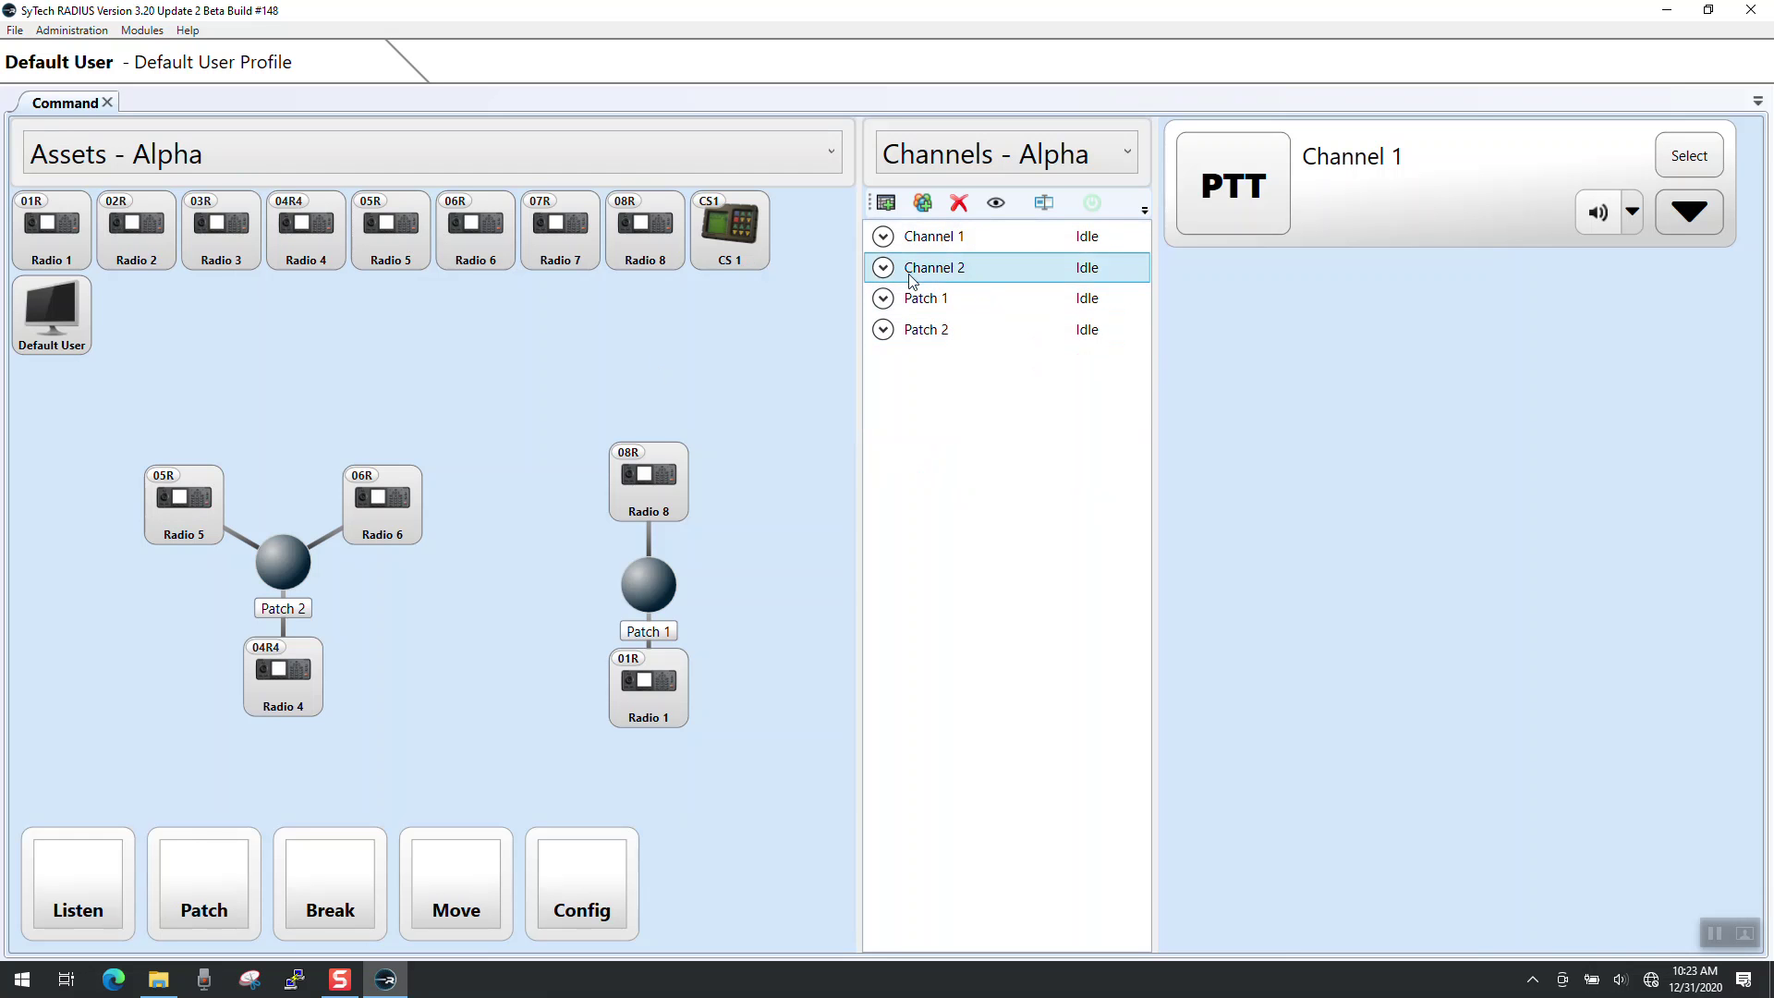
{"action": "double_click", "coordinate": [965, 275]}
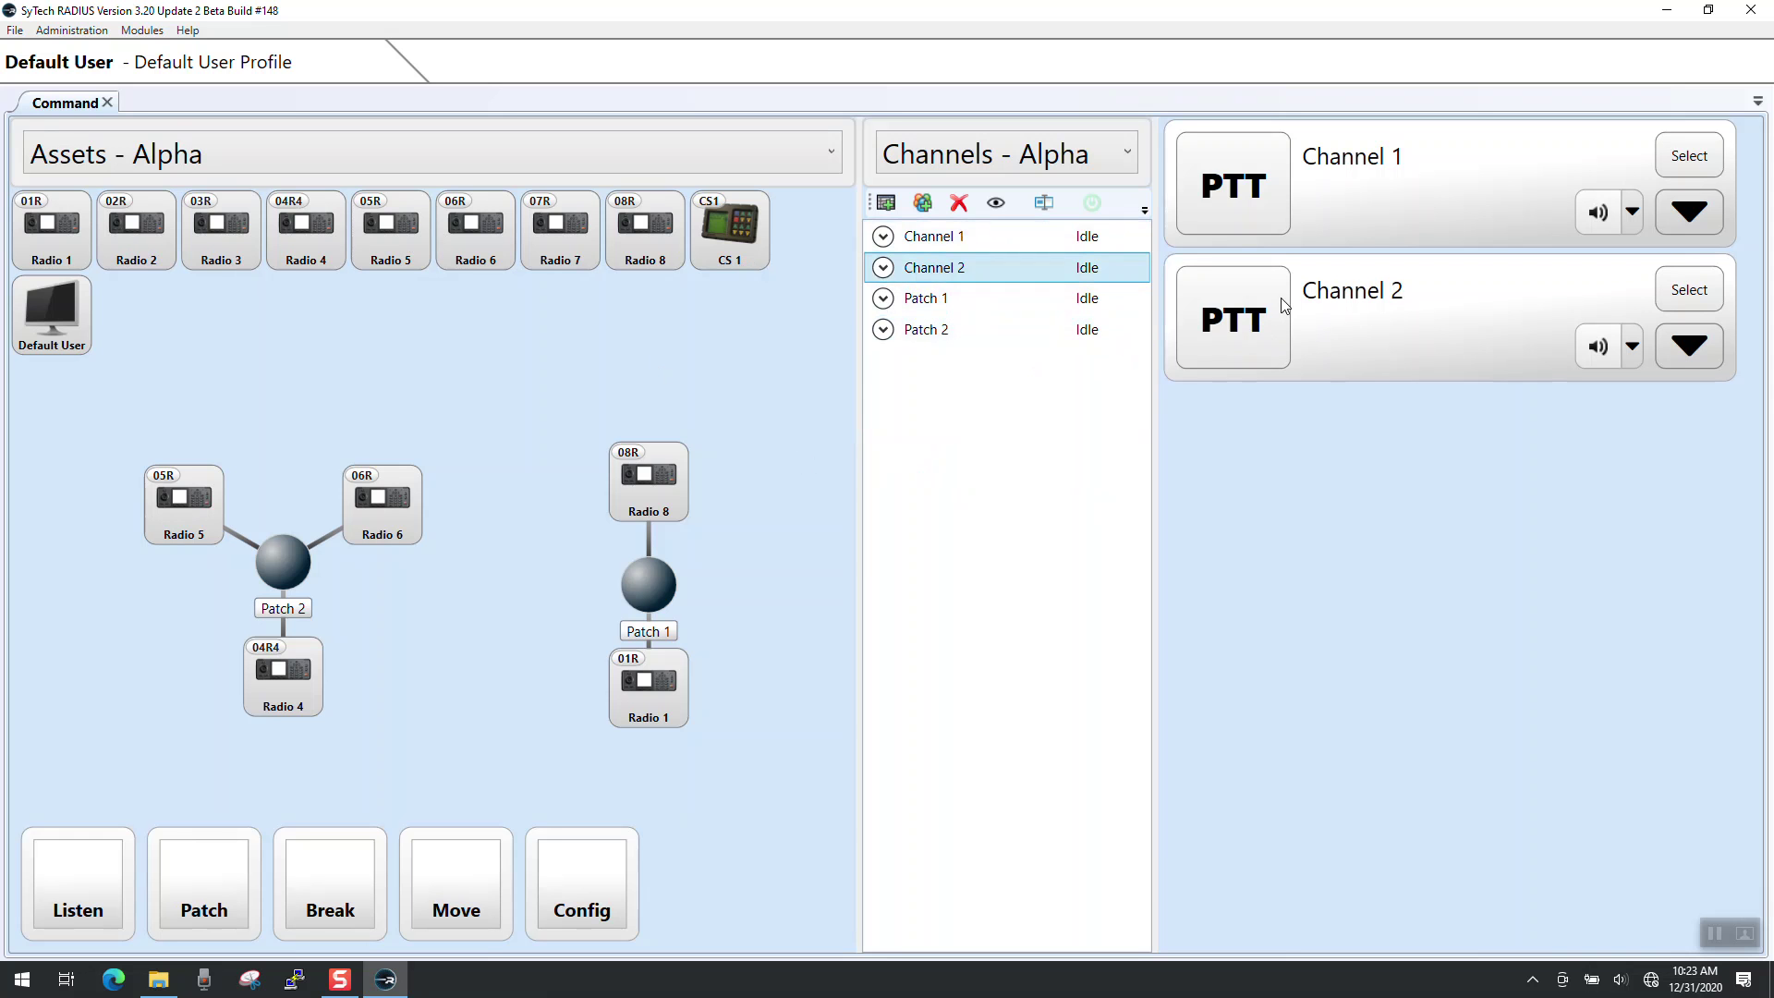
- Hide and redisplay the PTT controls of Channel 1 and Channel 2, and unmute both channels
{"action": "double_click", "coordinate": [954, 275]}
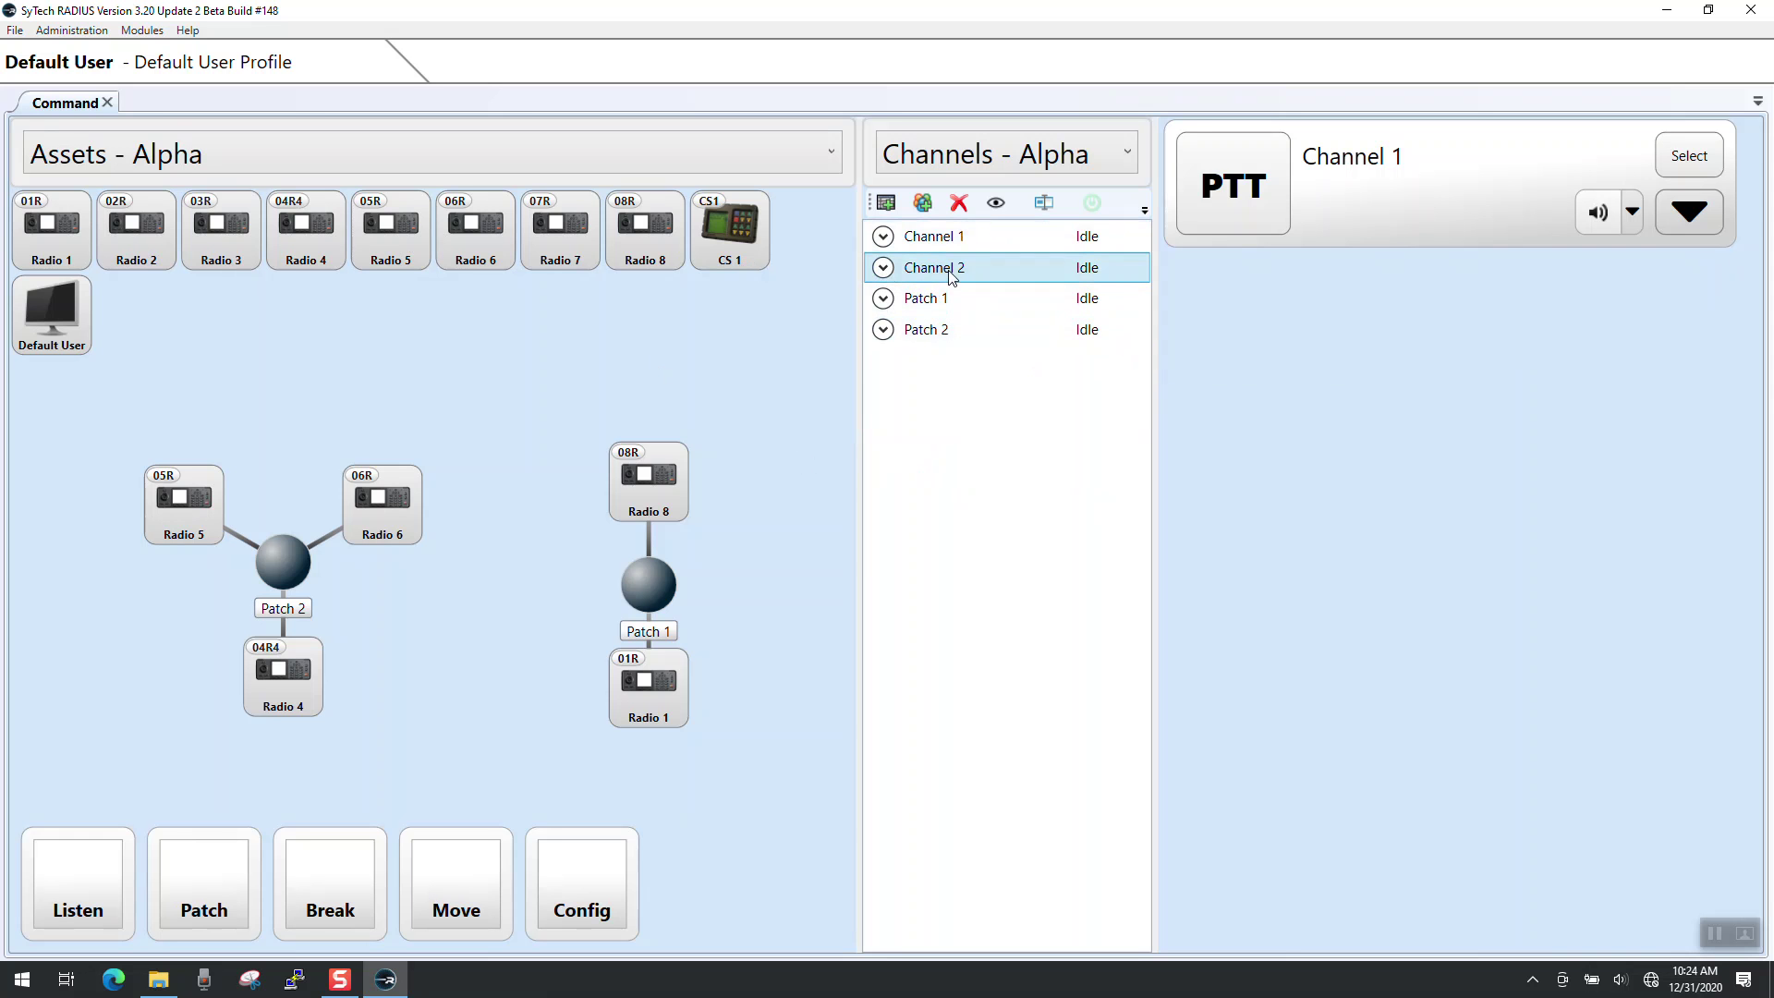
{"action": "double_click", "coordinate": [938, 237]}
{"action": "double_click", "coordinate": [942, 238]}
{"action": "double_click", "coordinate": [935, 268]}
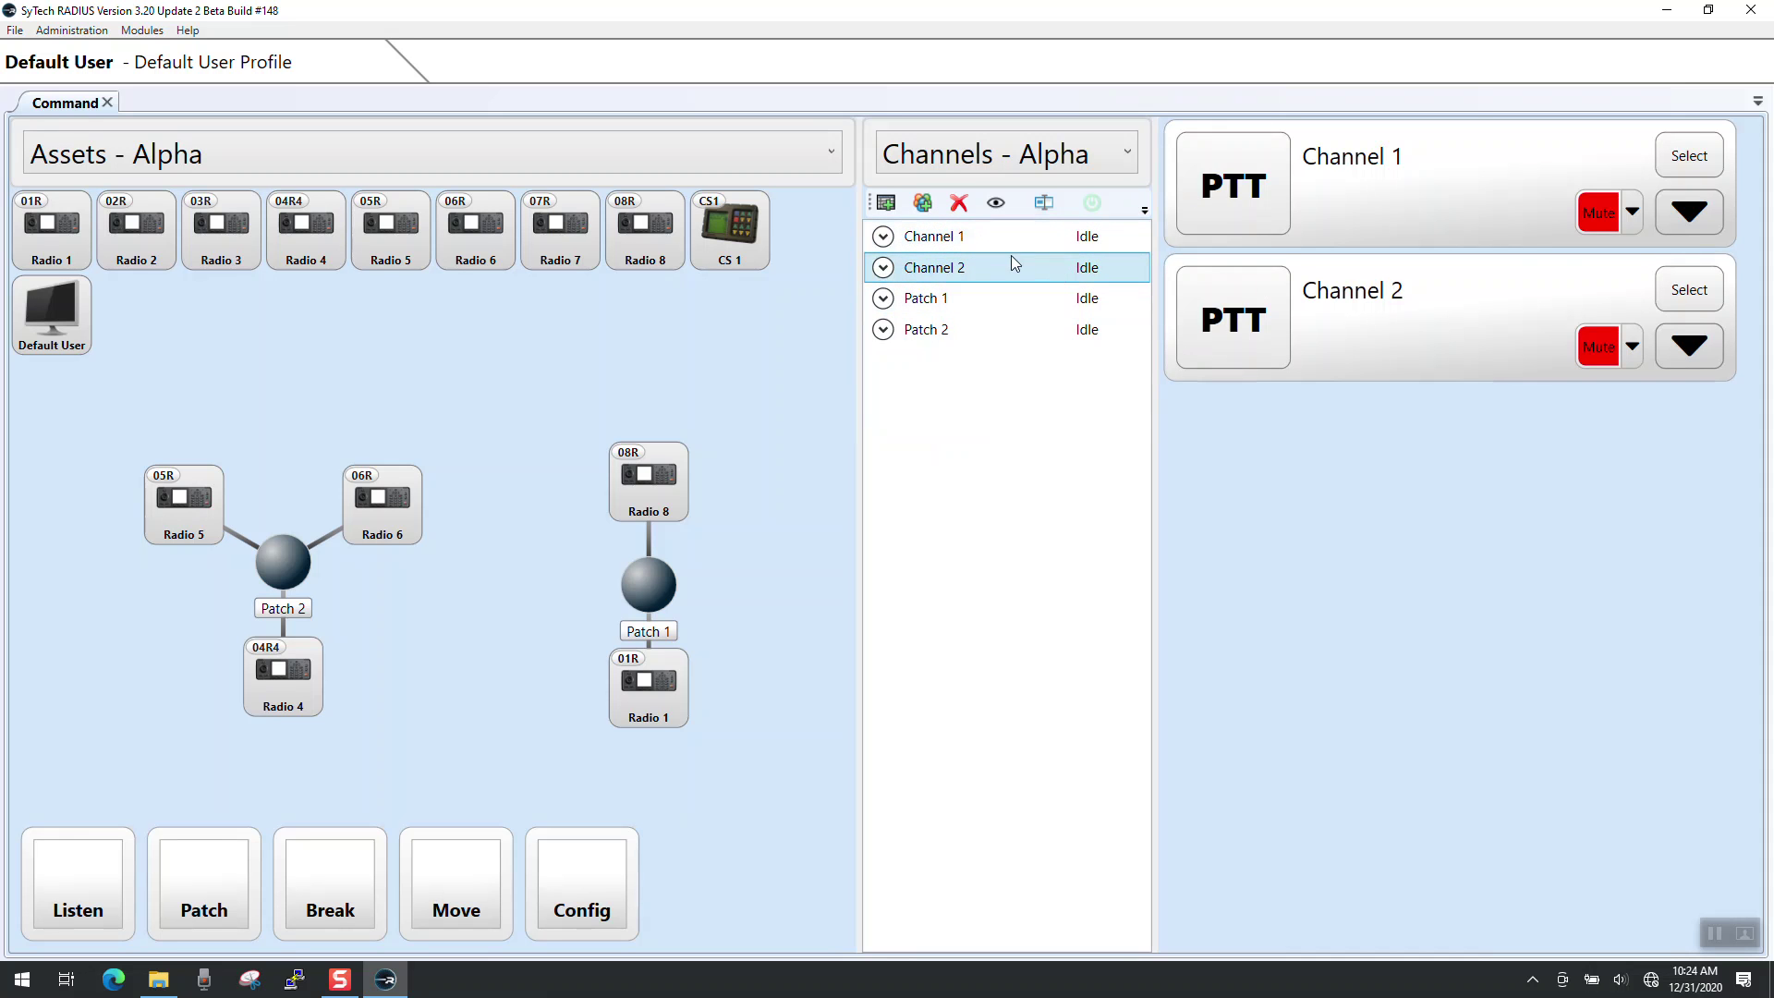
{"action": "left_click", "coordinate": [1601, 215]}
{"action": "left_click", "coordinate": [1595, 343]}
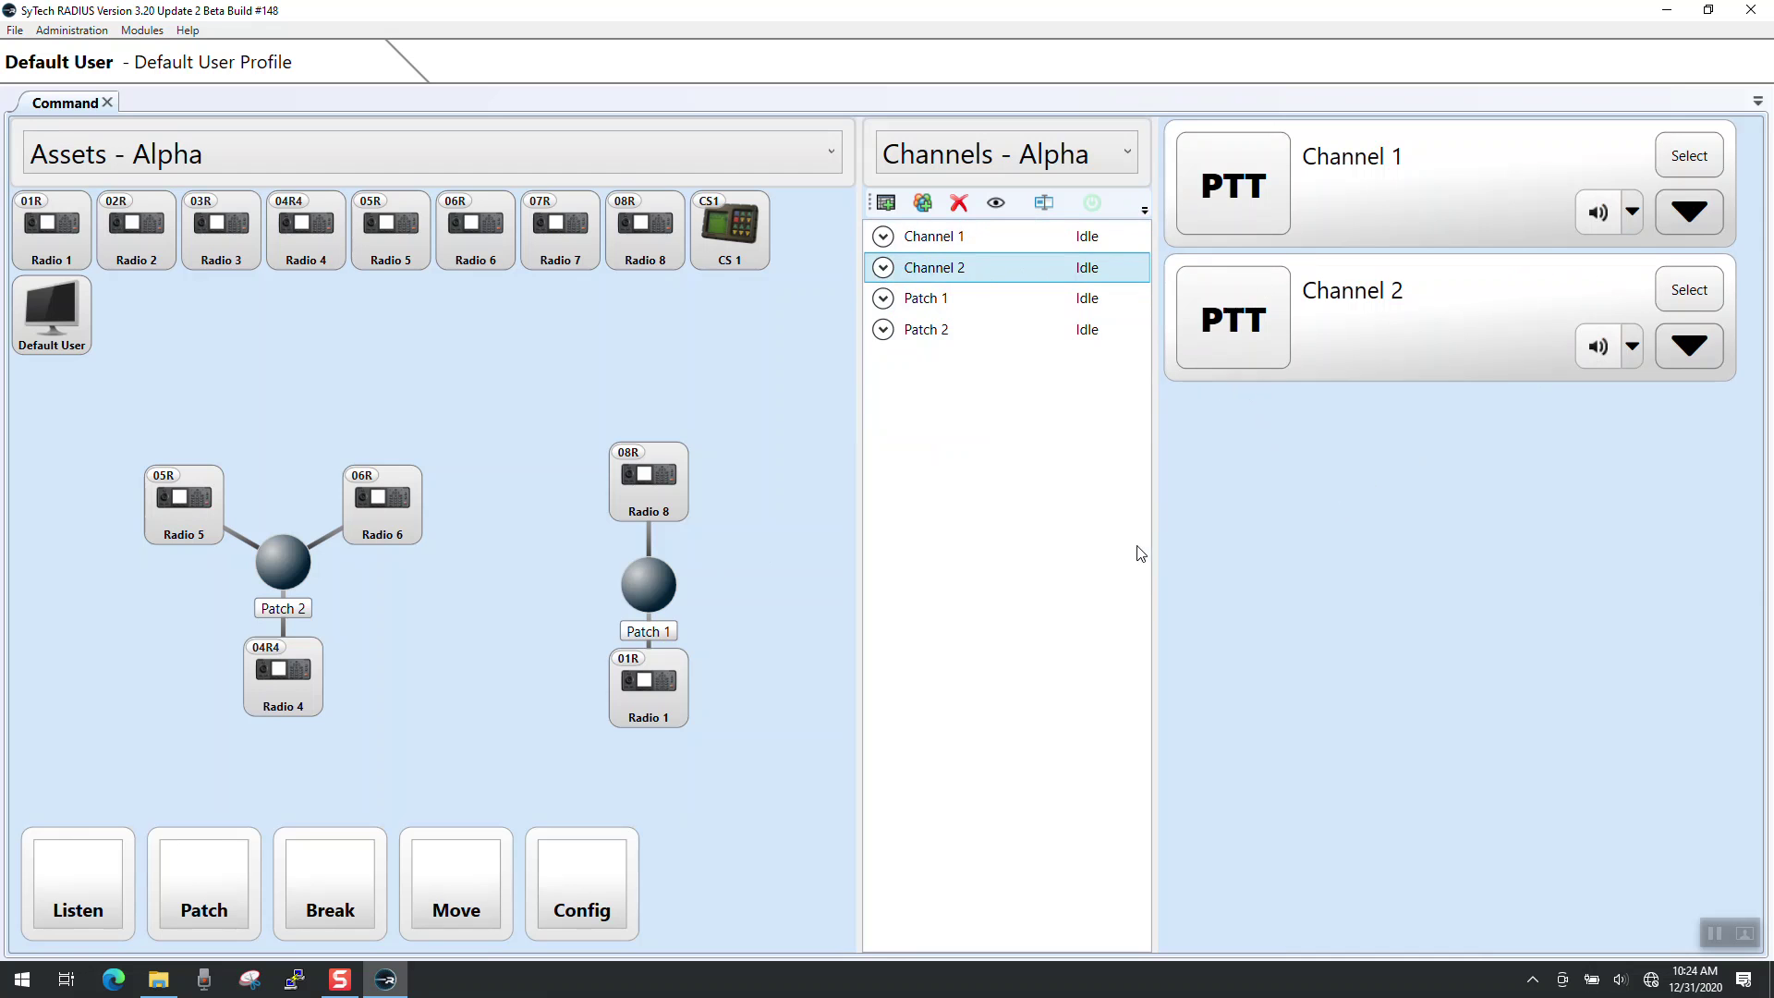
- Display the PTT control of Patch 1 and toggle its mute setting, leaving the patch unmuted
{"action": "left_click", "coordinate": [931, 305]}
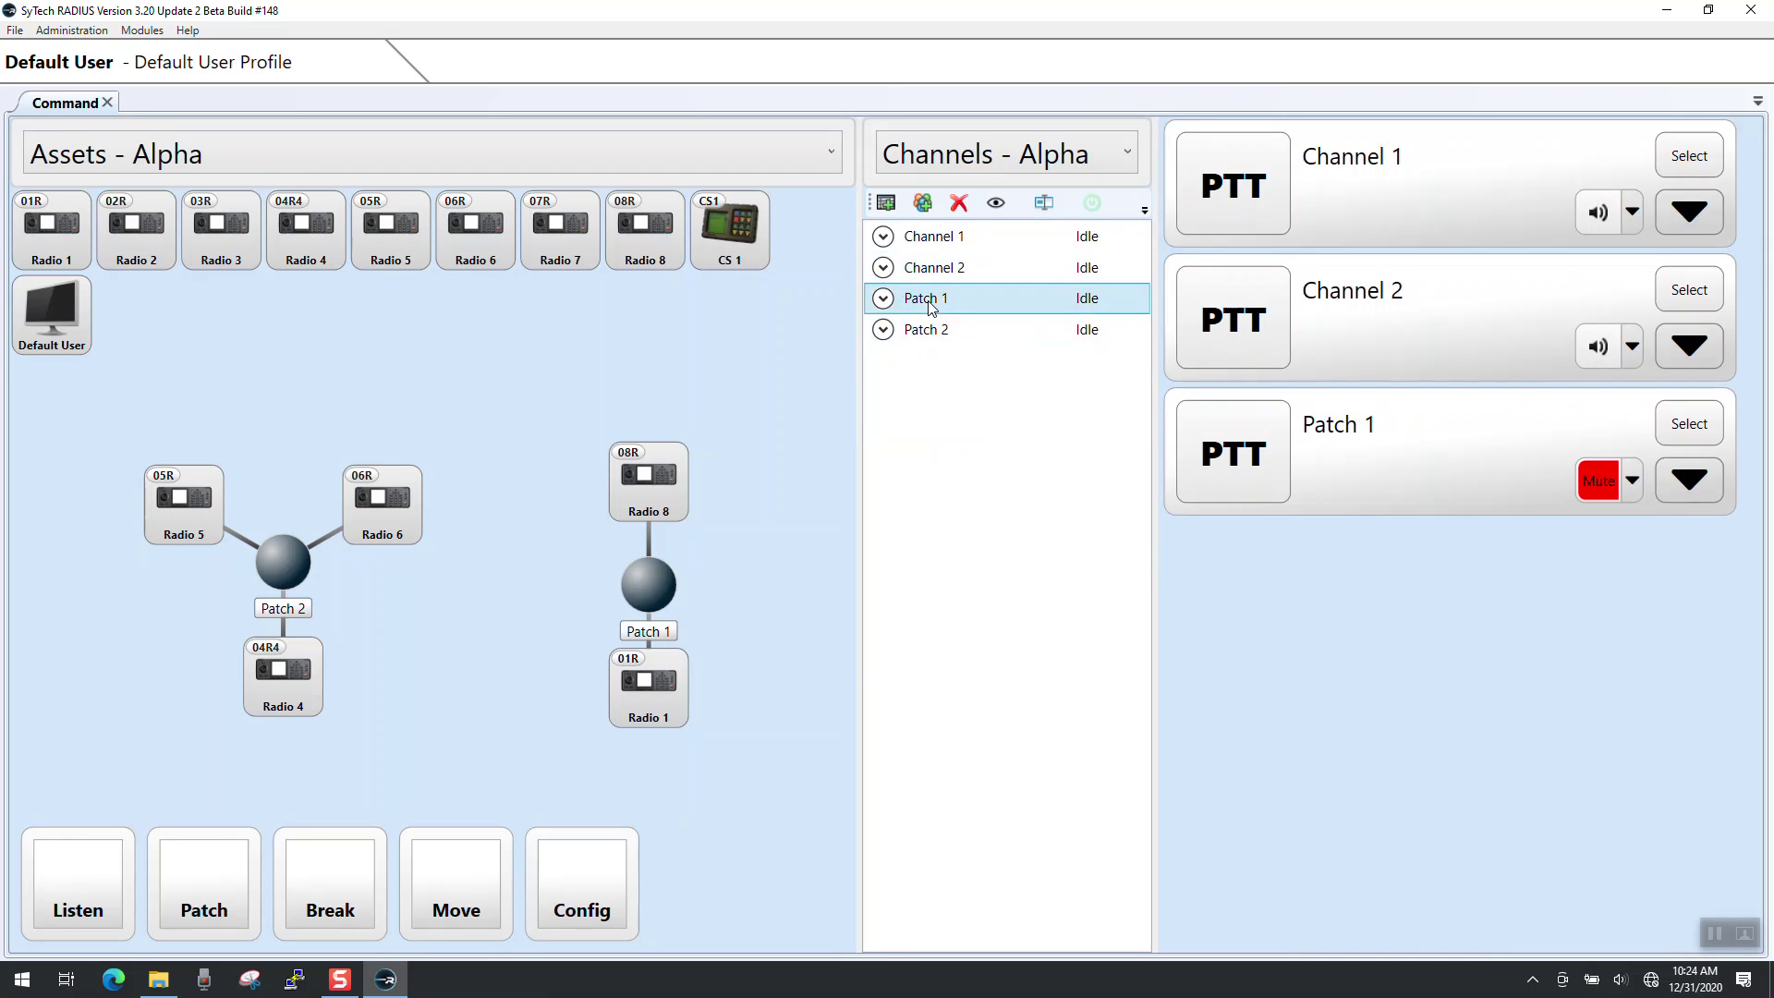
{"action": "left_click", "coordinate": [1597, 482]}
{"action": "left_click", "coordinate": [1599, 483]}
{"action": "left_click", "coordinate": [1599, 482]}
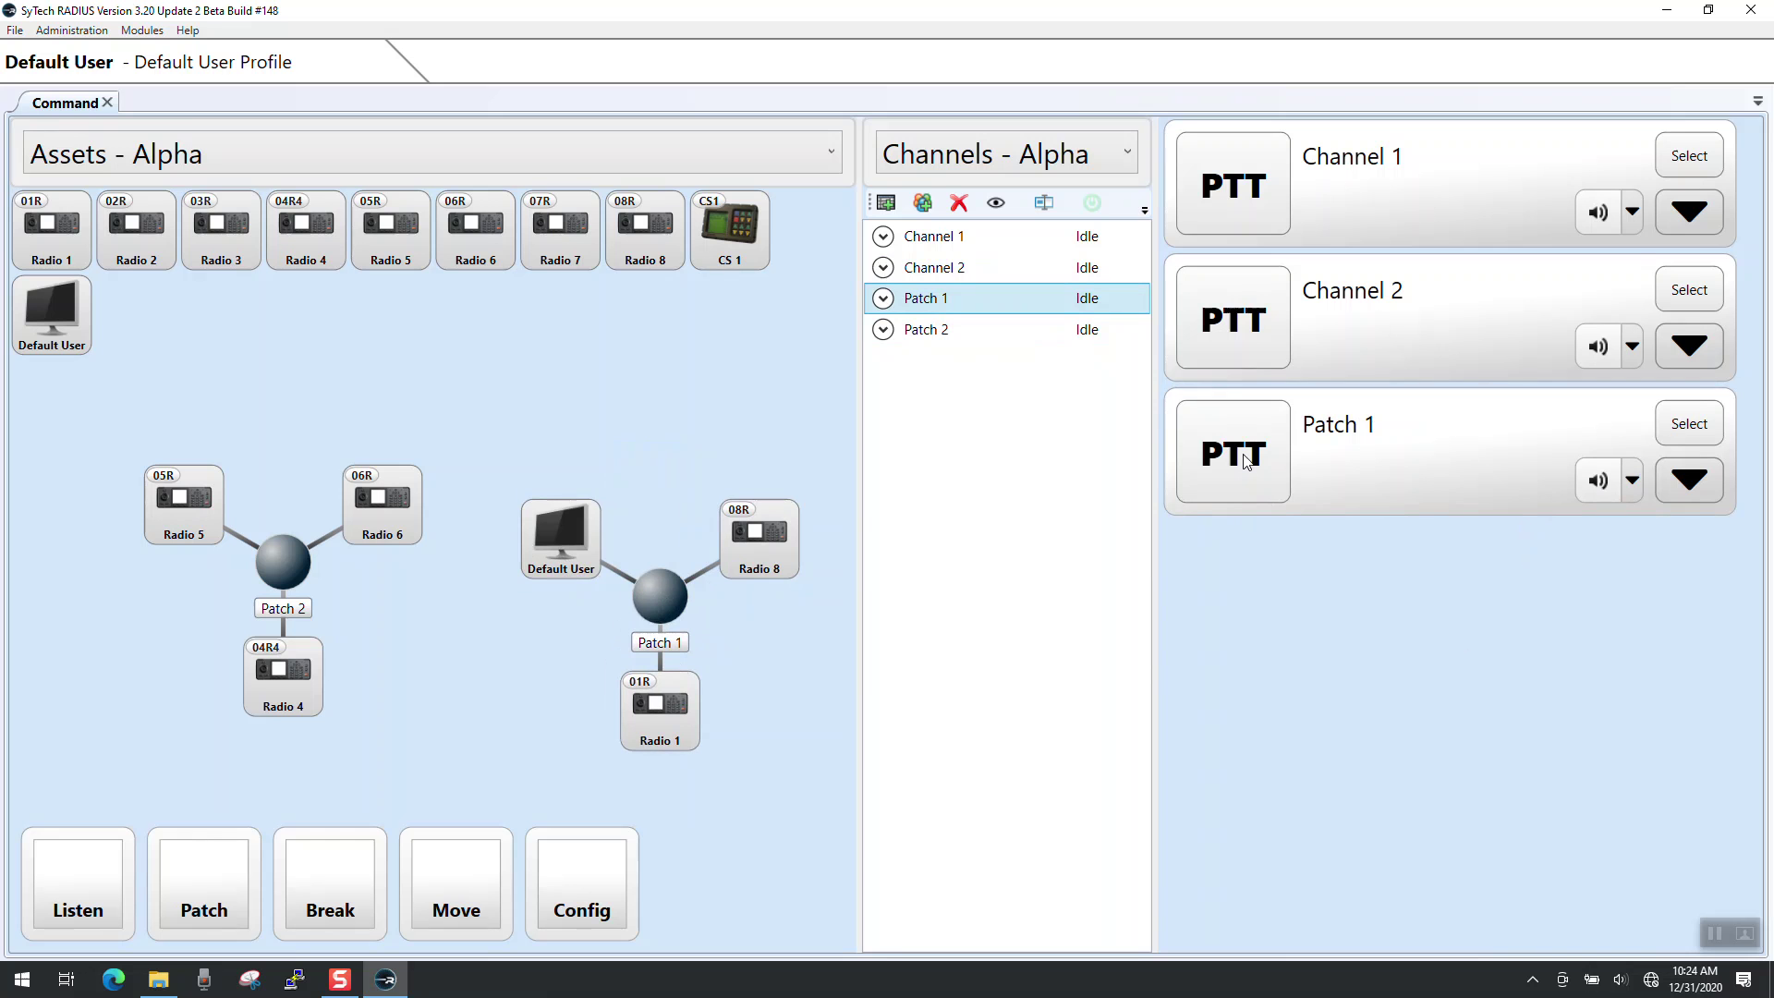
- Transmit briefly to all radios in Patch 1 with its PTT control
{"action": "left_click", "coordinate": [668, 599]}
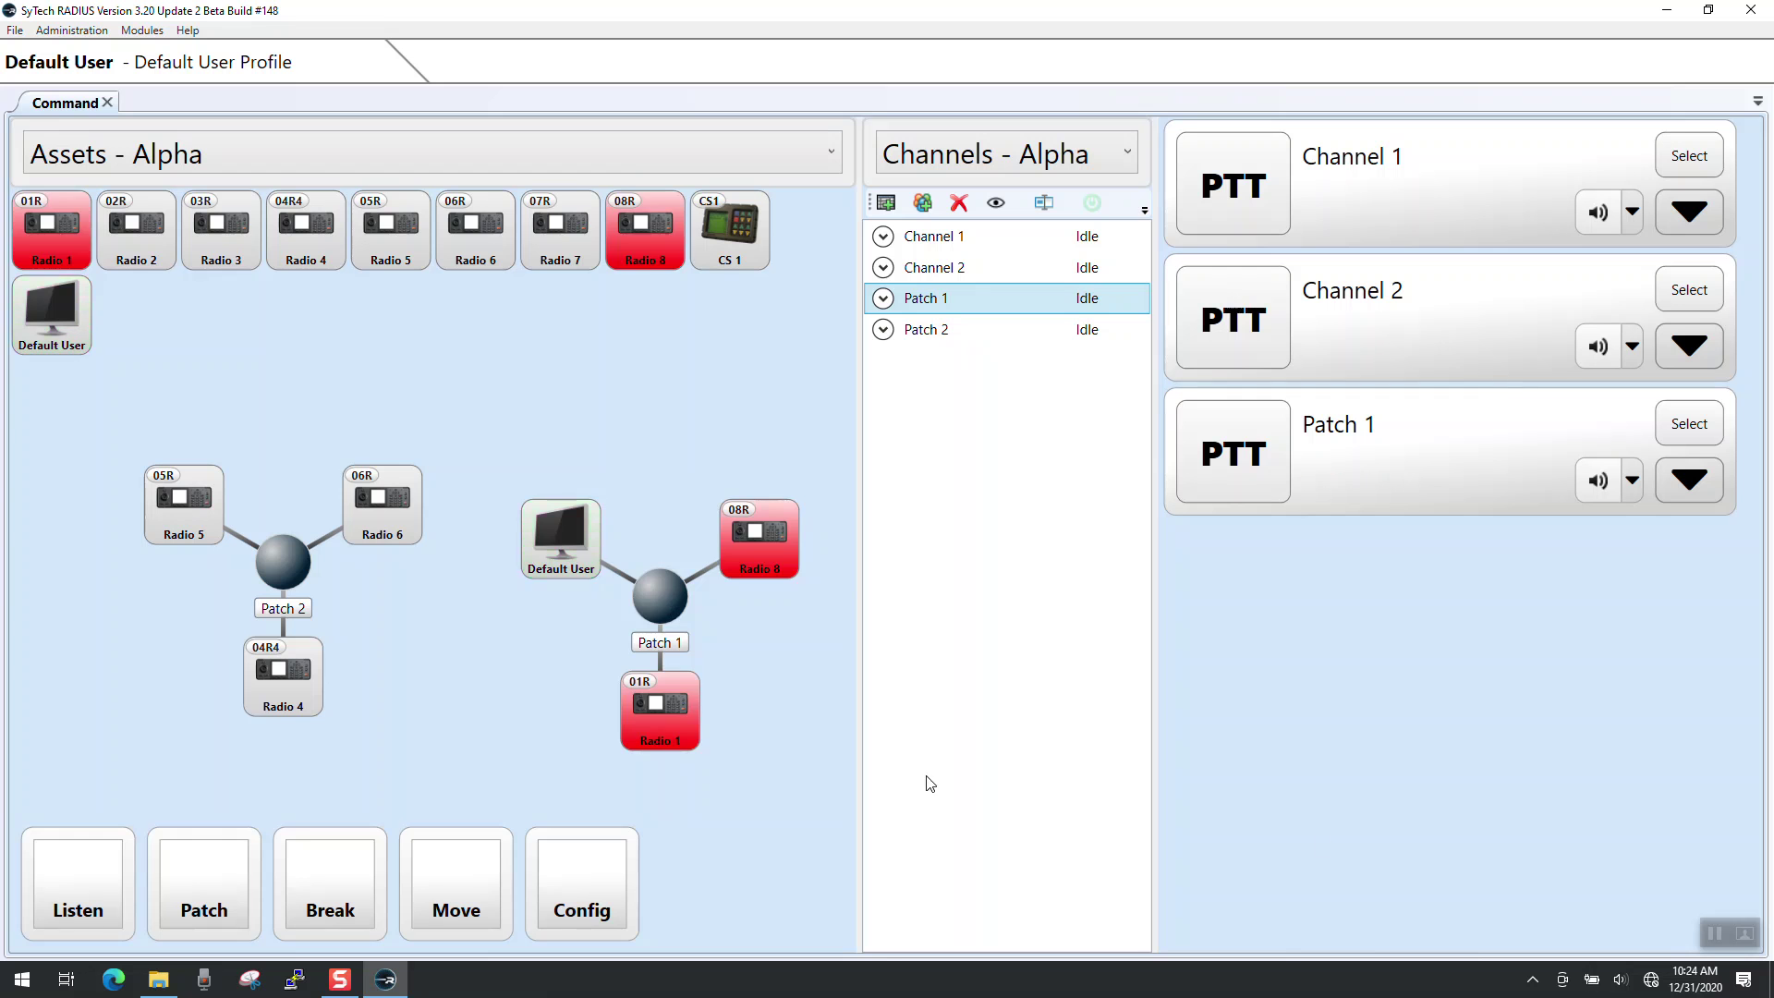
{"action": "left_click", "coordinate": [1275, 496]}
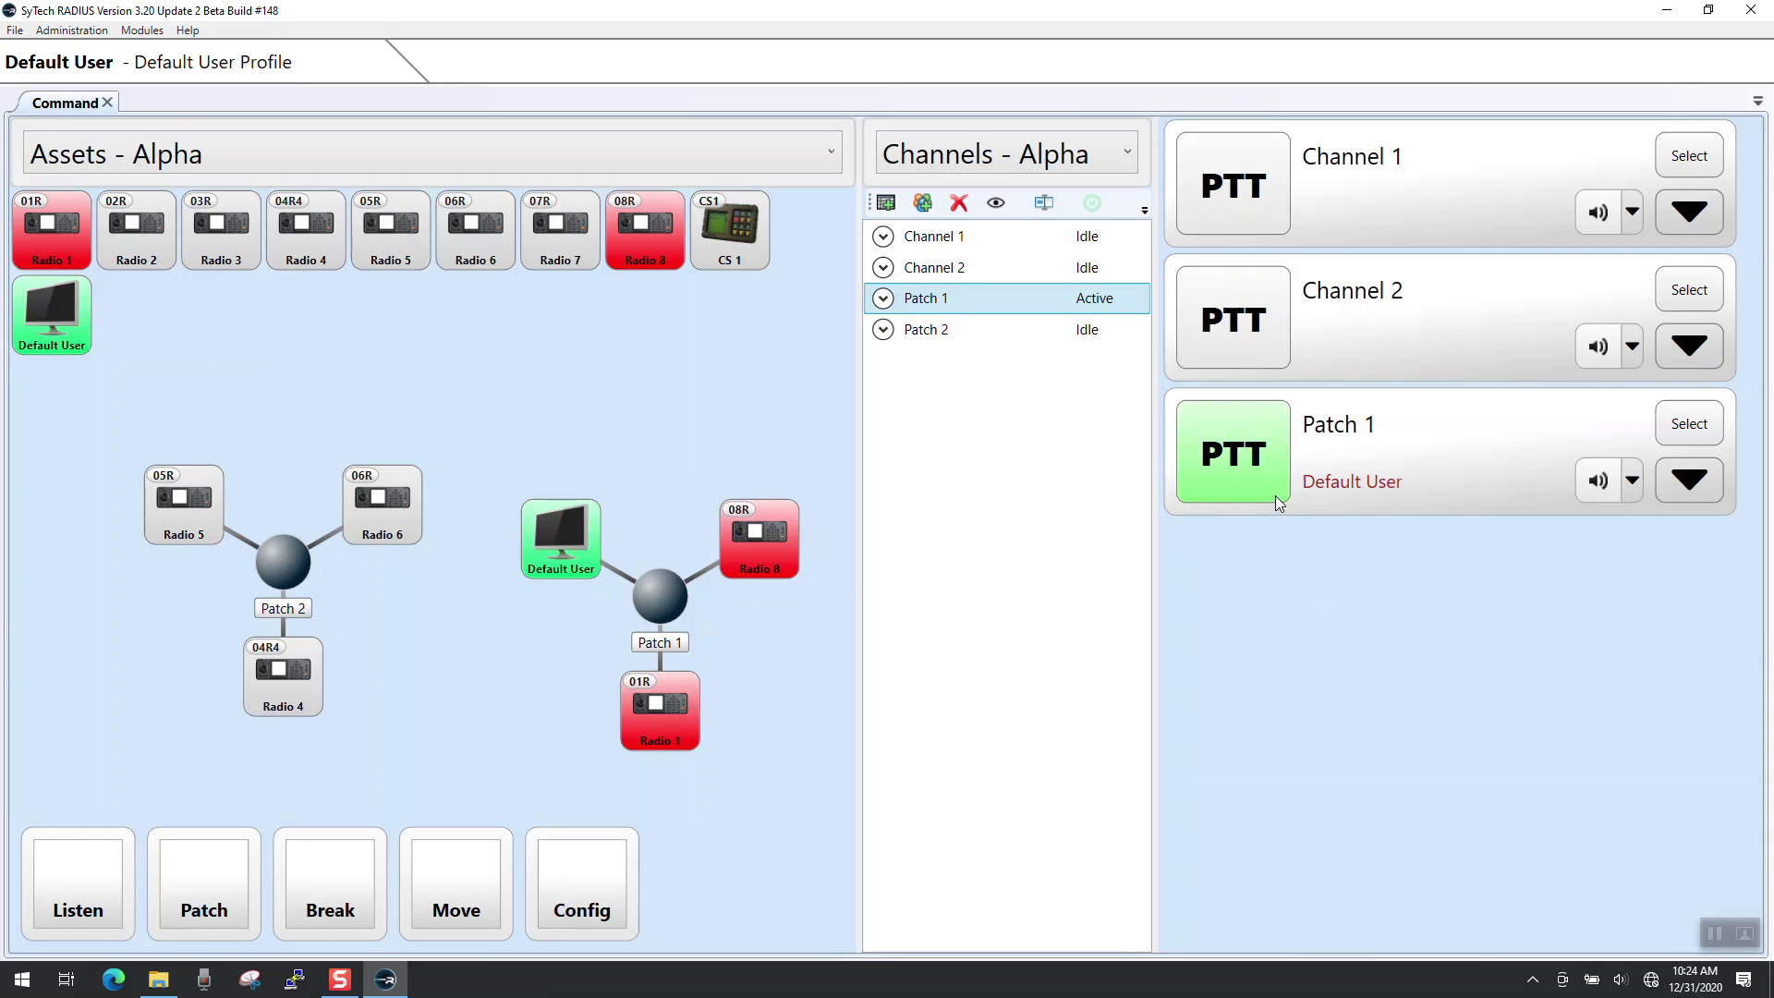
{"action": "left_click", "coordinate": [1273, 495]}
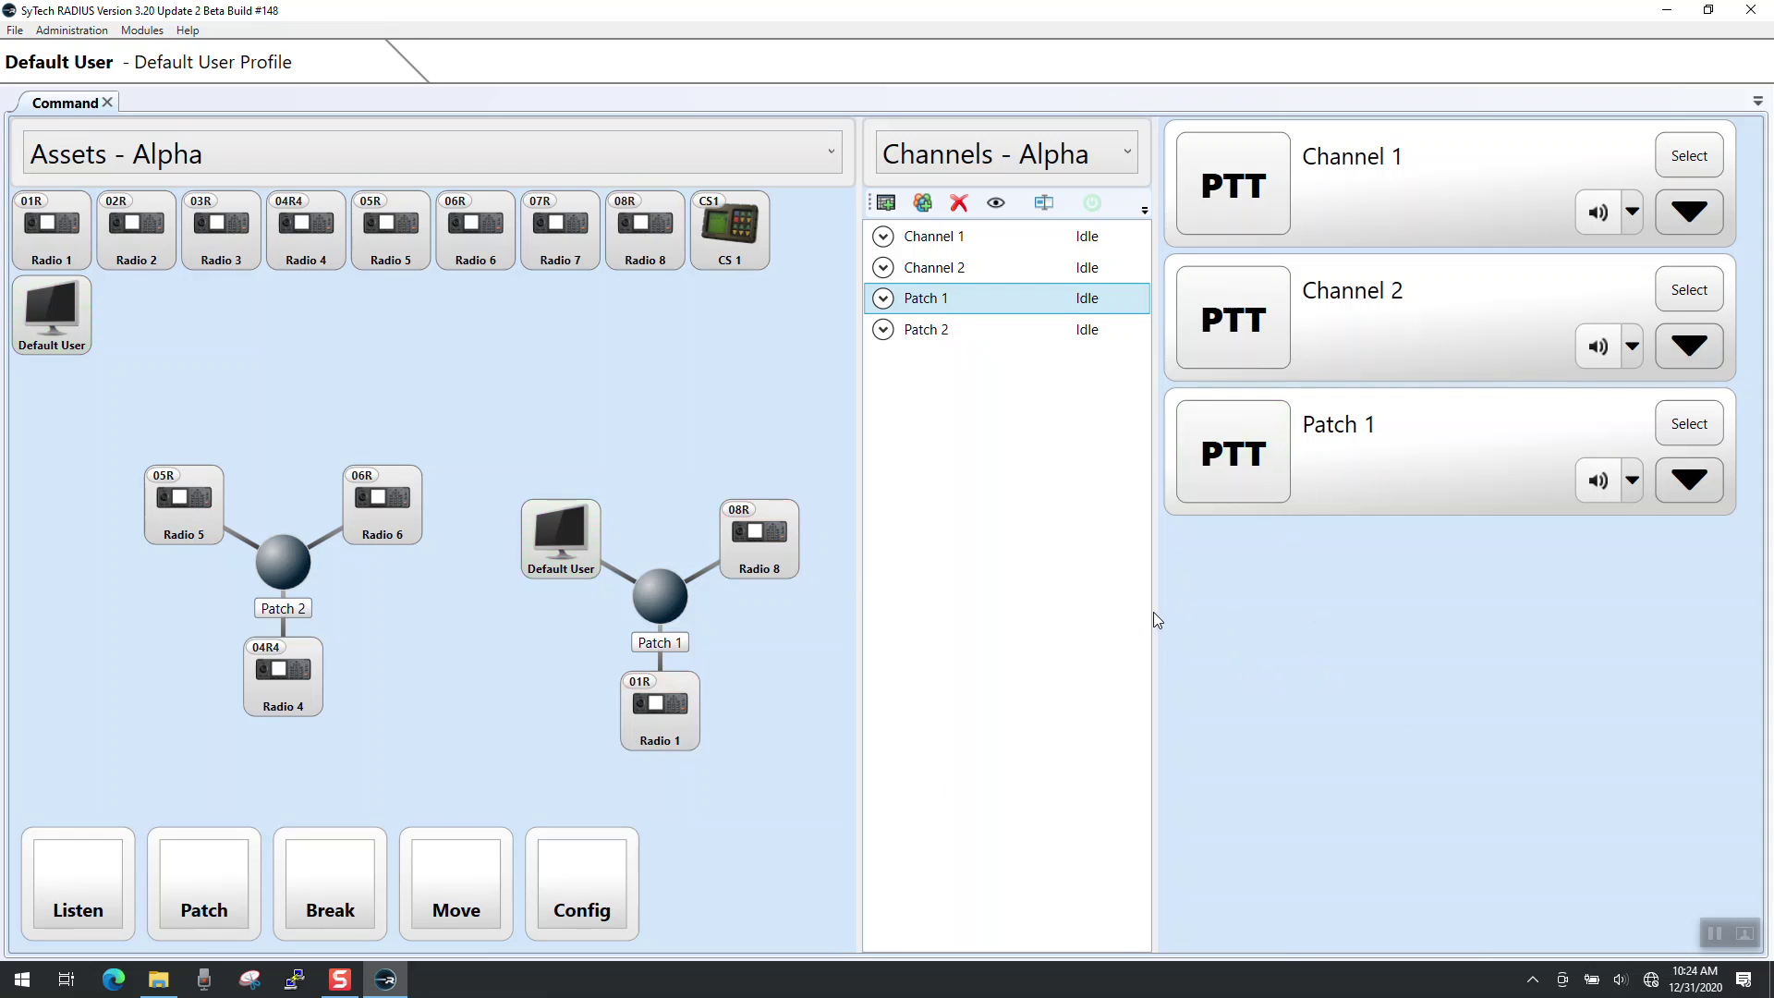
- Break Patch 2 and Patch 1 together in one operation
{"action": "left_click", "coordinate": [385, 878]}
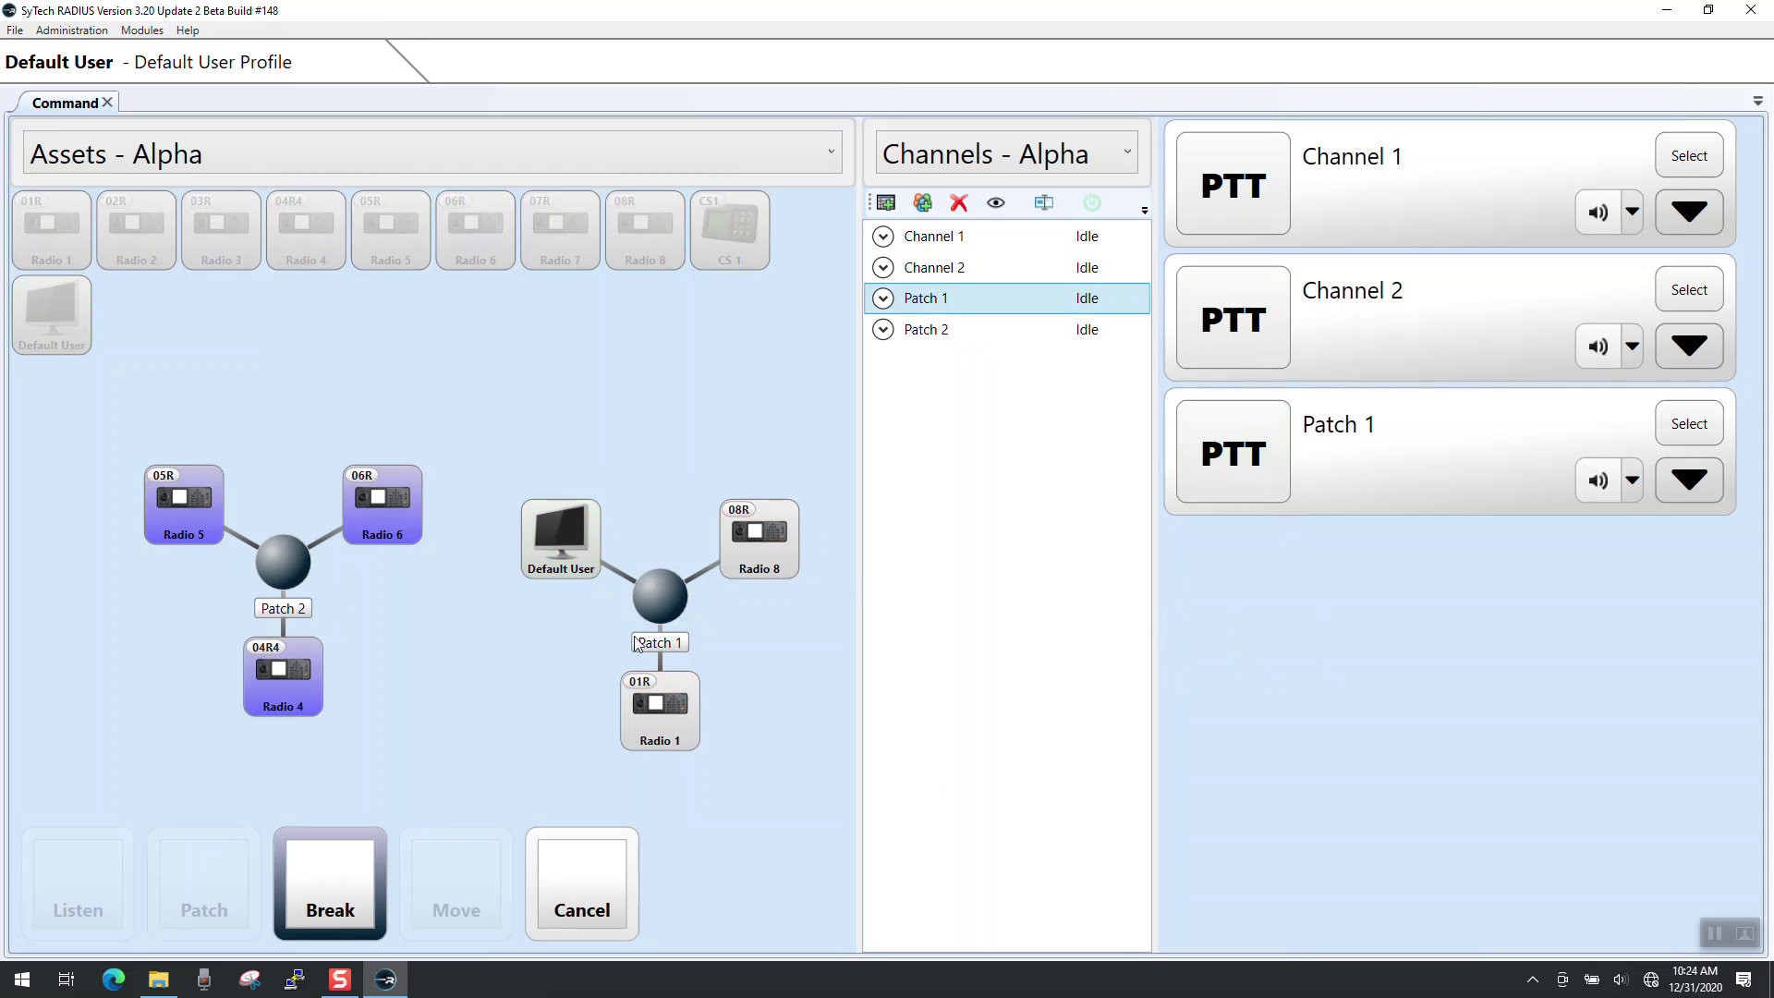
{"action": "left_click", "coordinate": [667, 592]}
{"action": "left_click", "coordinate": [346, 869]}
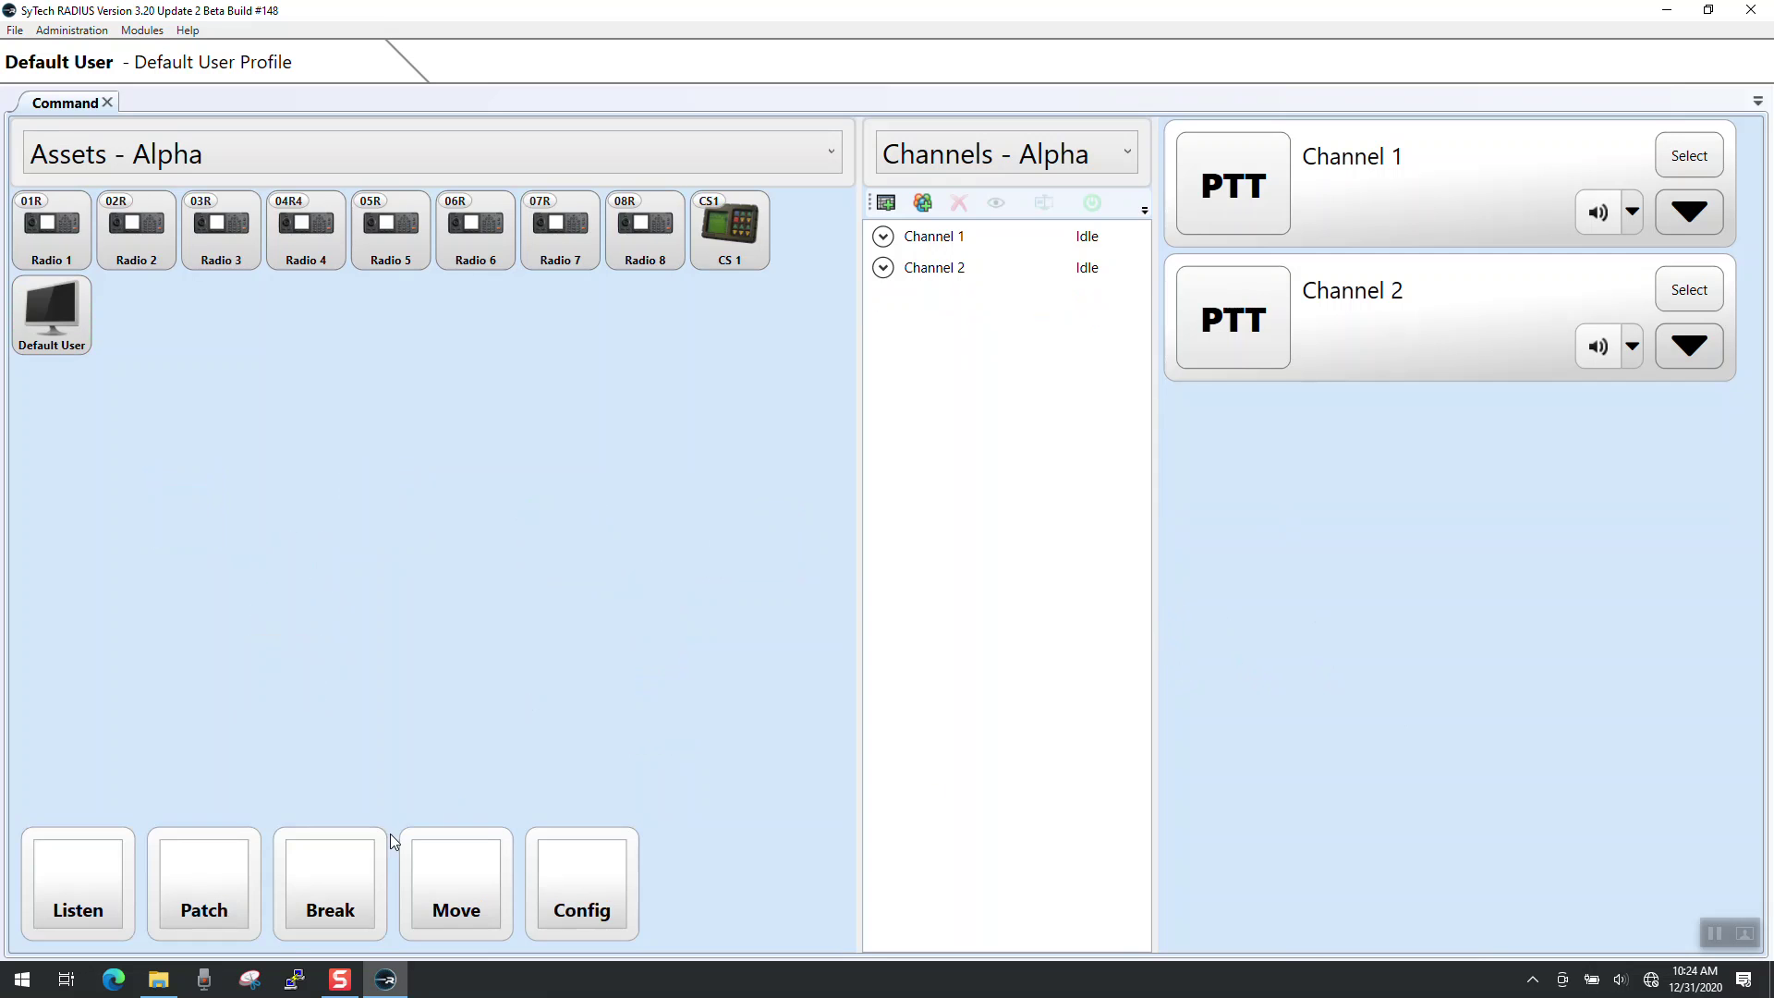